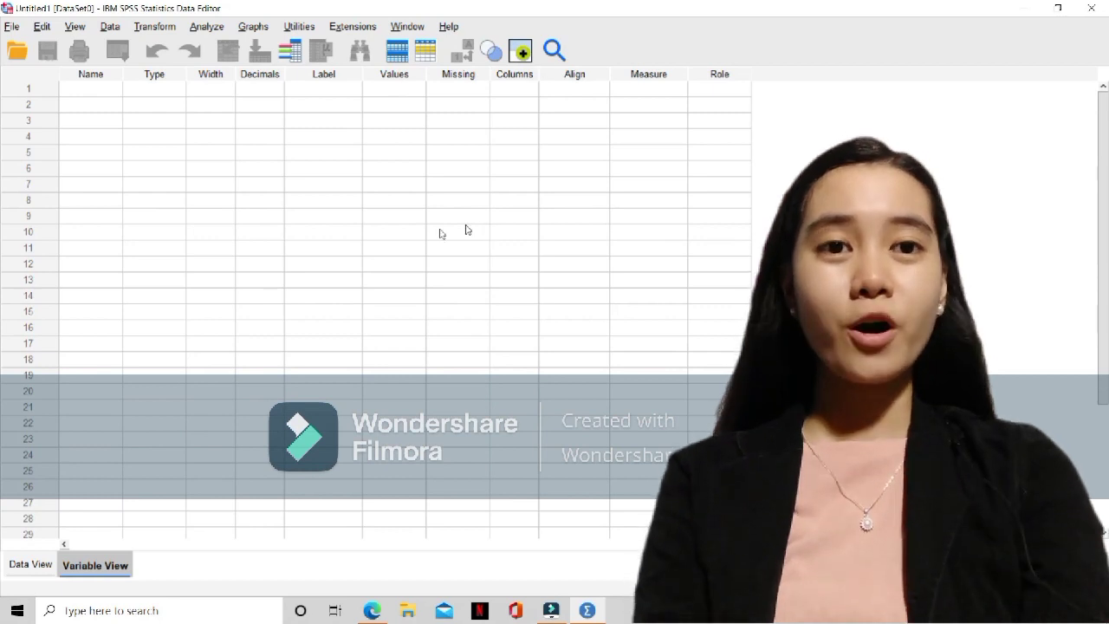
# Create a first variable called Name and set its type to String
pyautogui.click(100, 88)
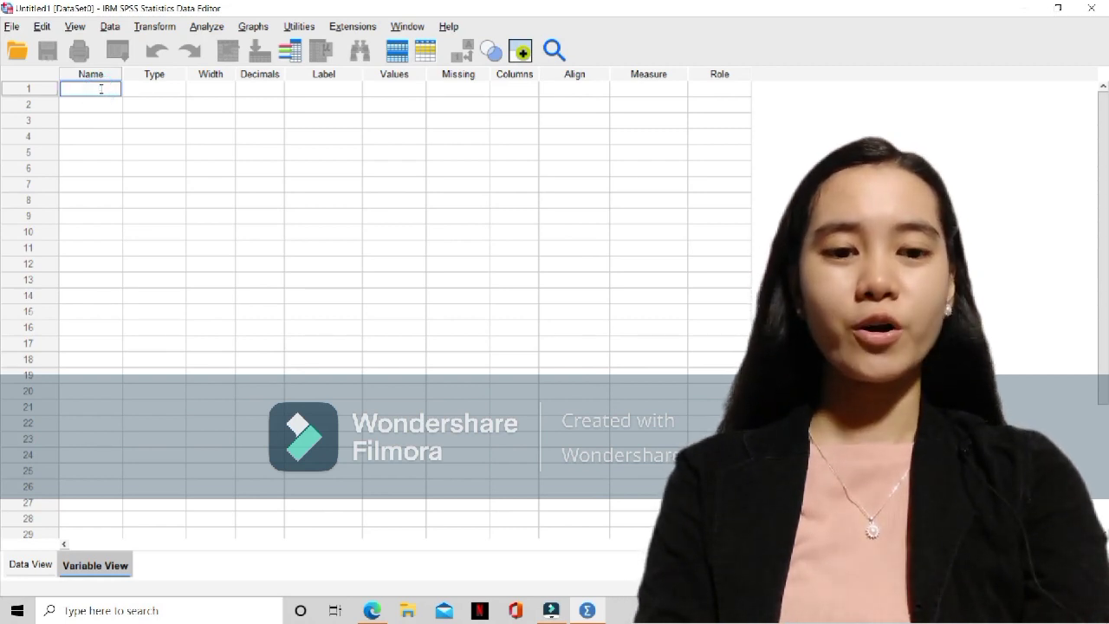
pyautogui.write('Name')
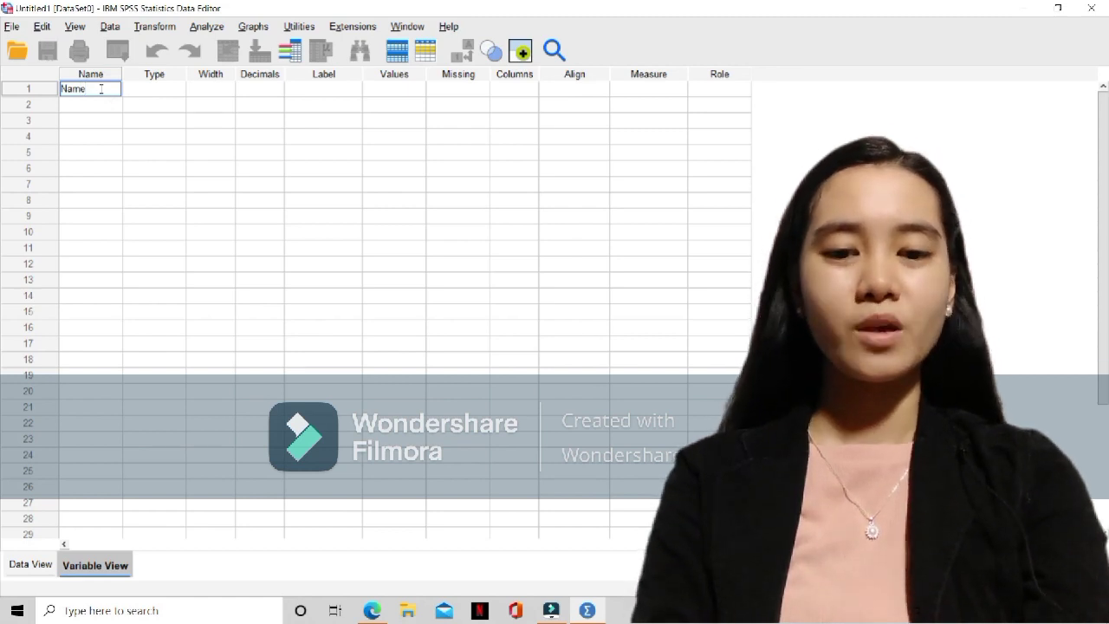
pyautogui.click(160, 87)
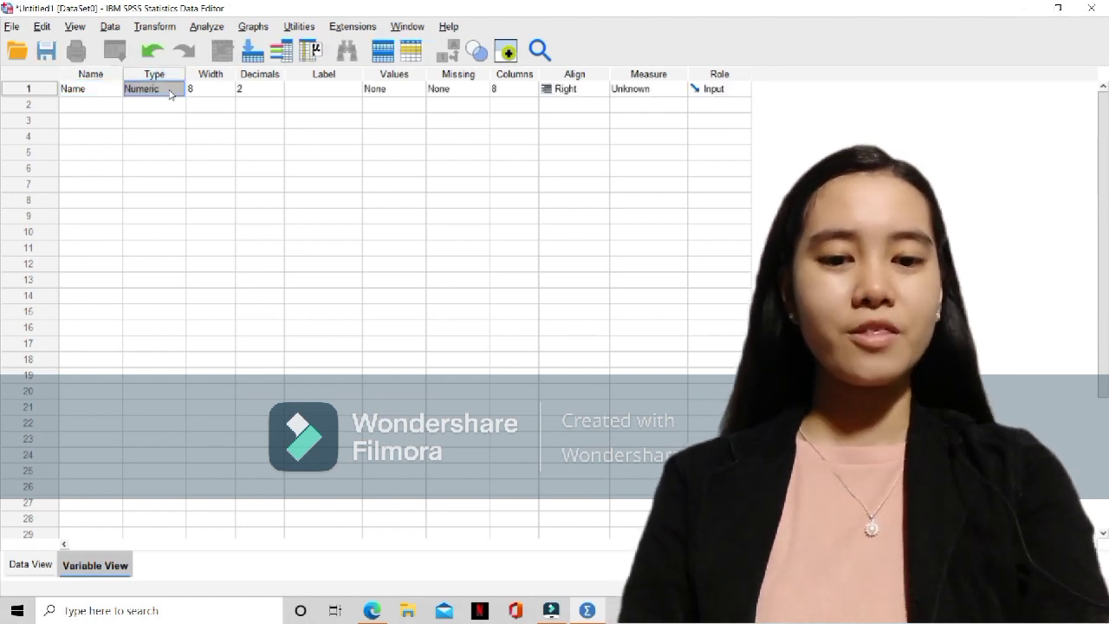
pyautogui.click(181, 89)
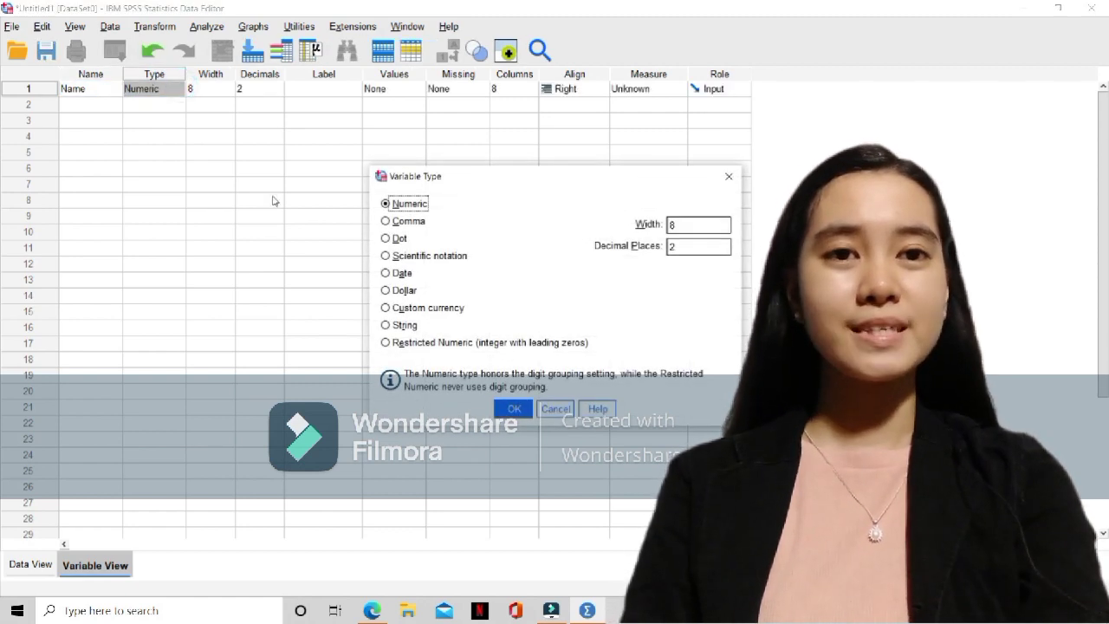
pyautogui.click(386, 325)
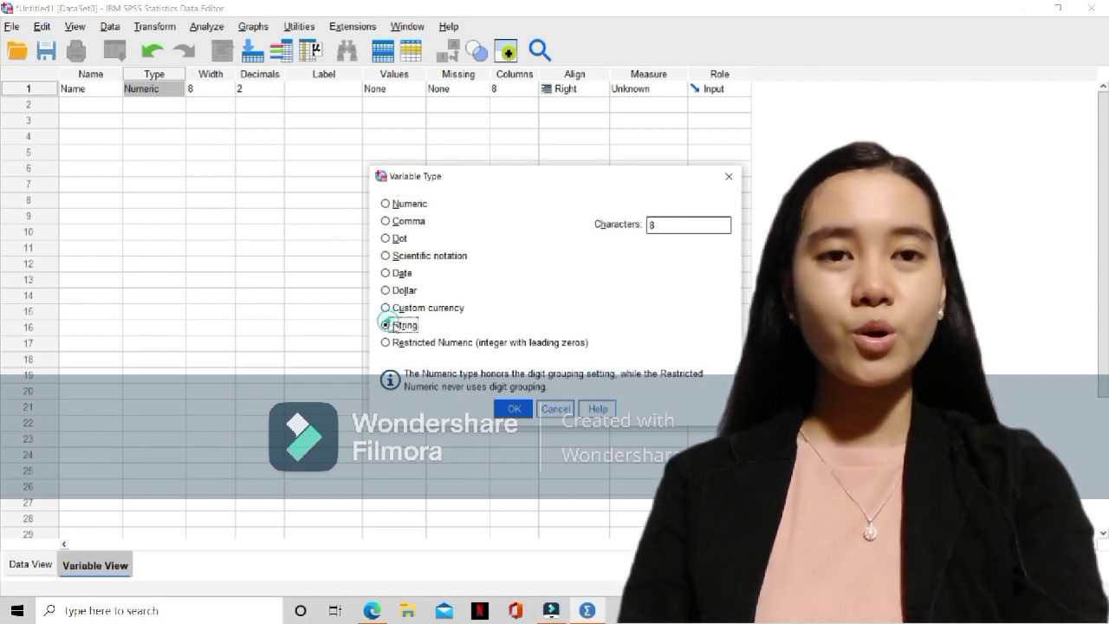
pyautogui.click(514, 410)
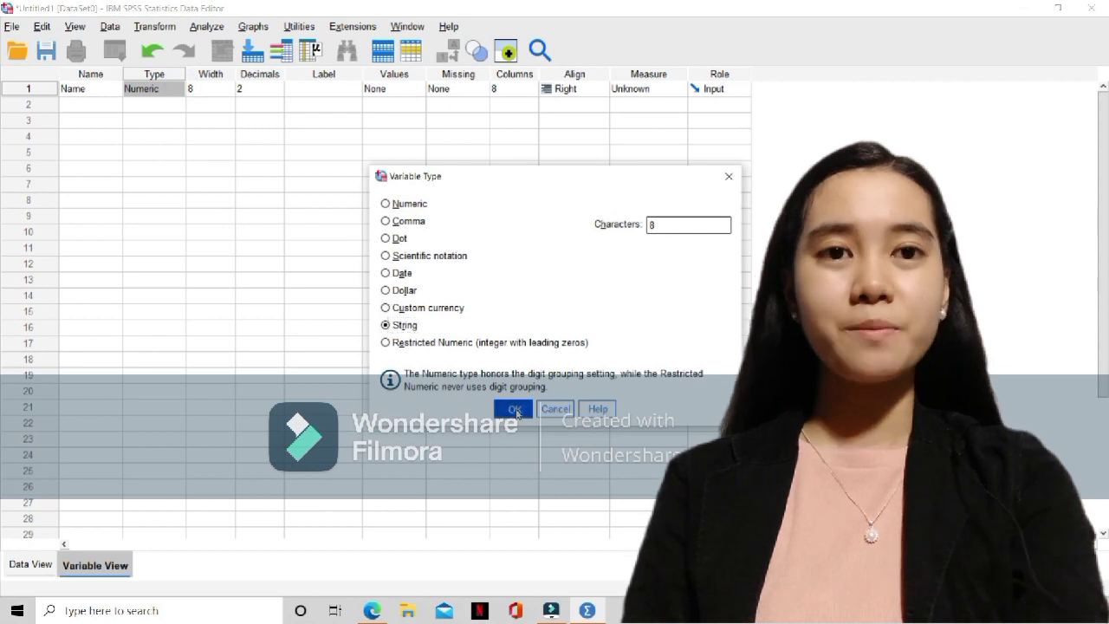
# Set the width of the Name variable to 20
pyautogui.click(221, 87)
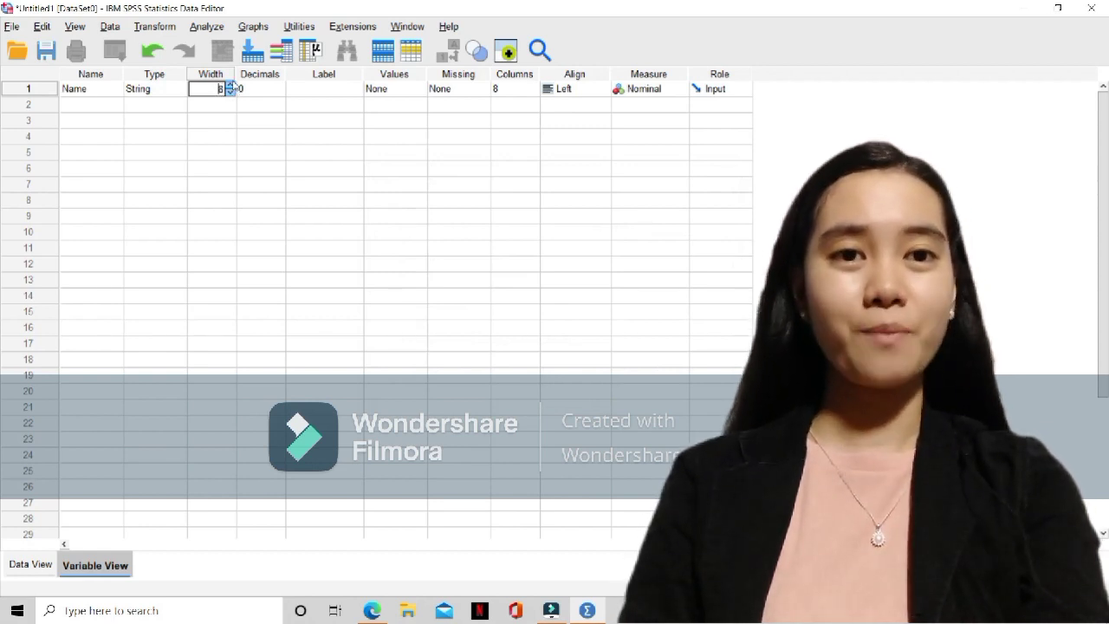
pyautogui.click(230, 80)
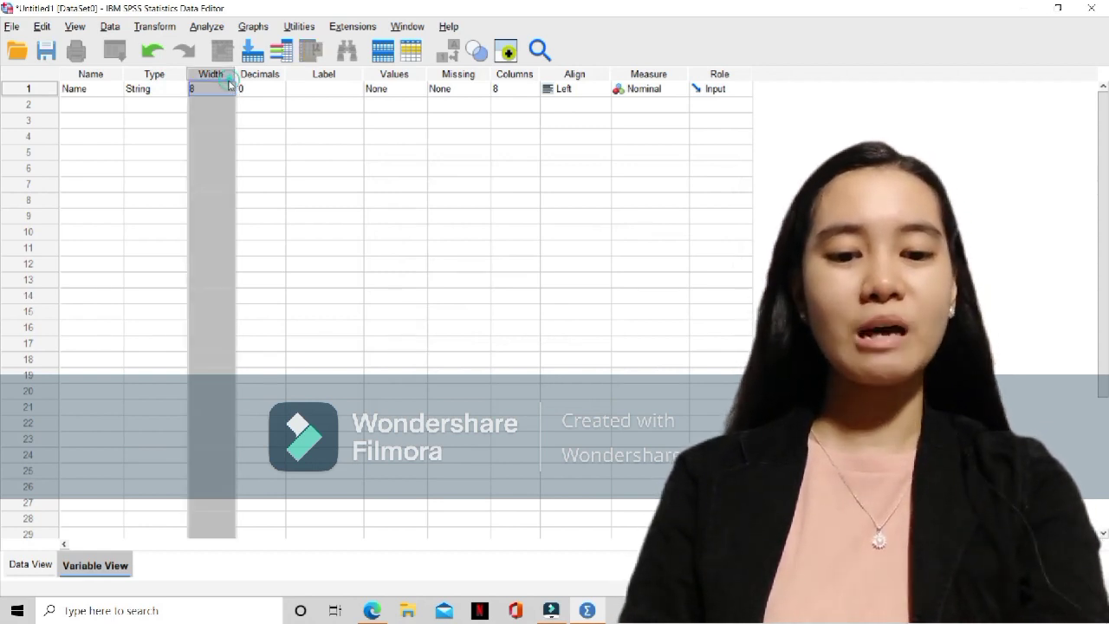
pyautogui.click(229, 84)
pyautogui.click(228, 84)
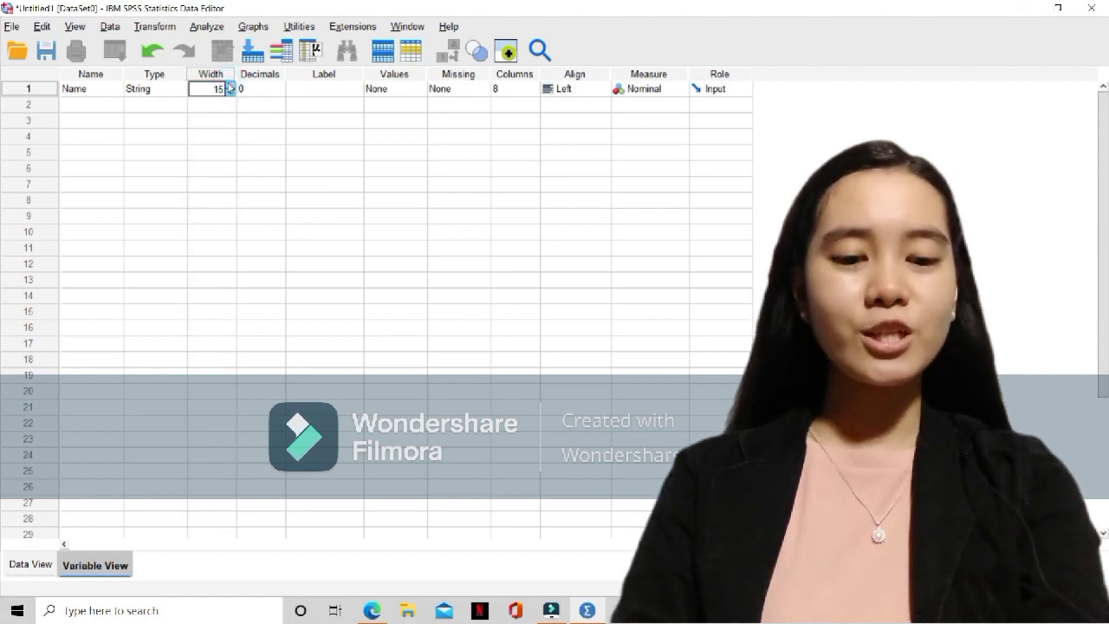
pyautogui.click(228, 84)
pyautogui.click(229, 84)
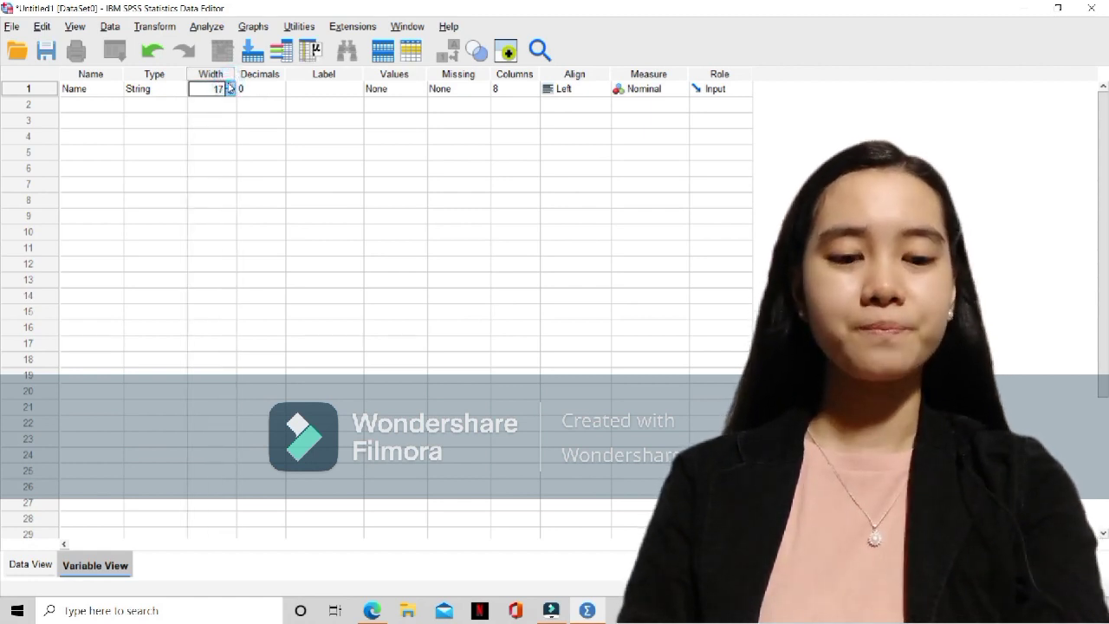
pyautogui.click(228, 84)
pyautogui.click(228, 84)
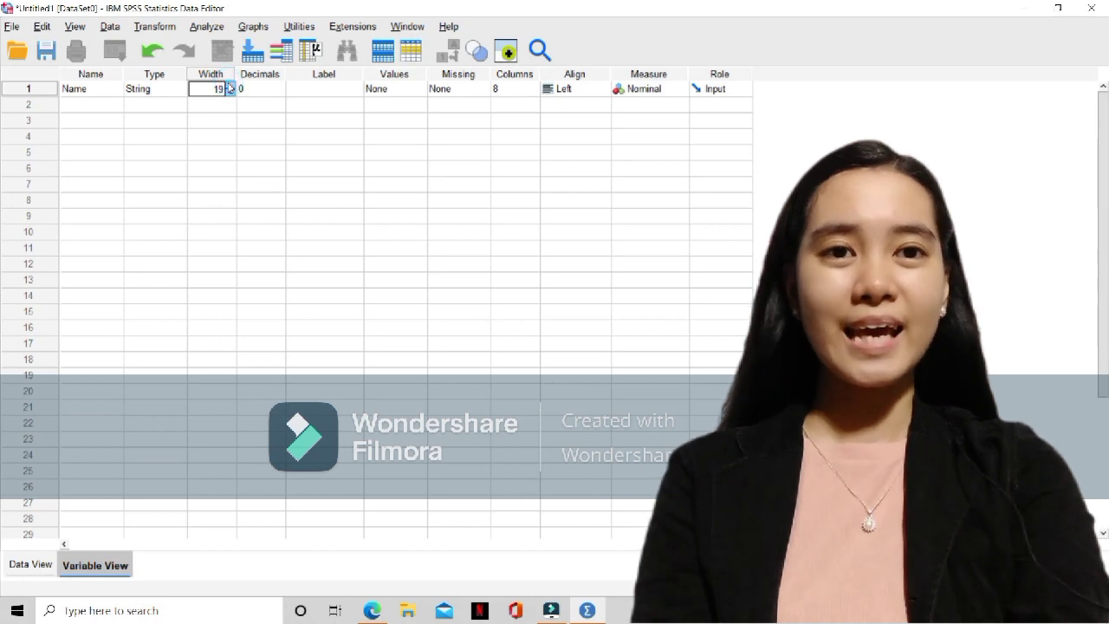
pyautogui.click(228, 84)
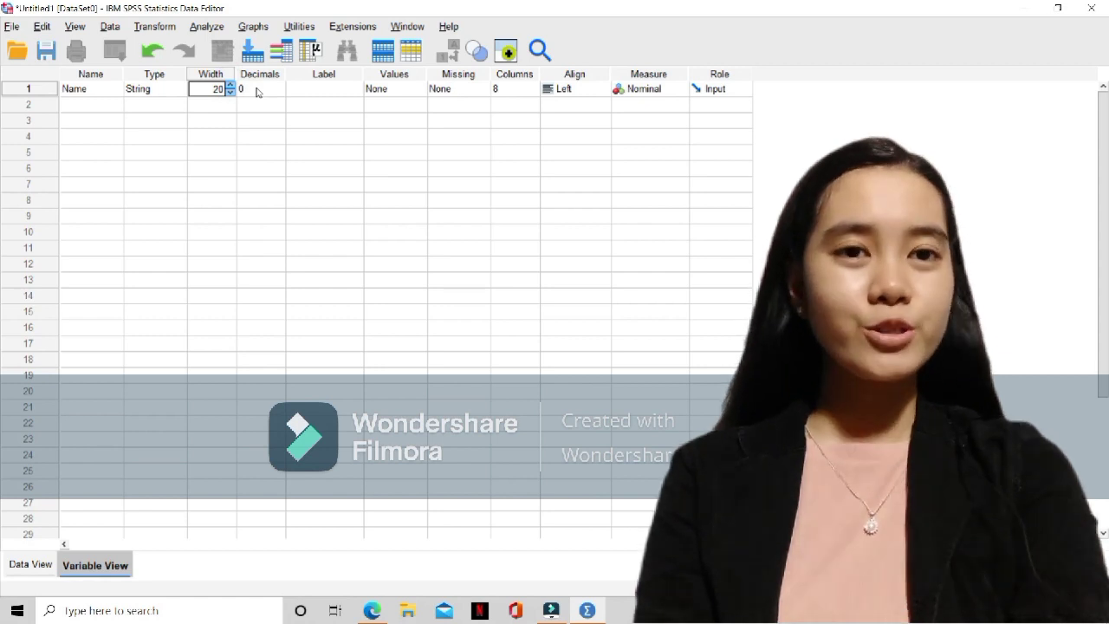
# Give the Name variable the label "name"
pyautogui.click(256, 90)
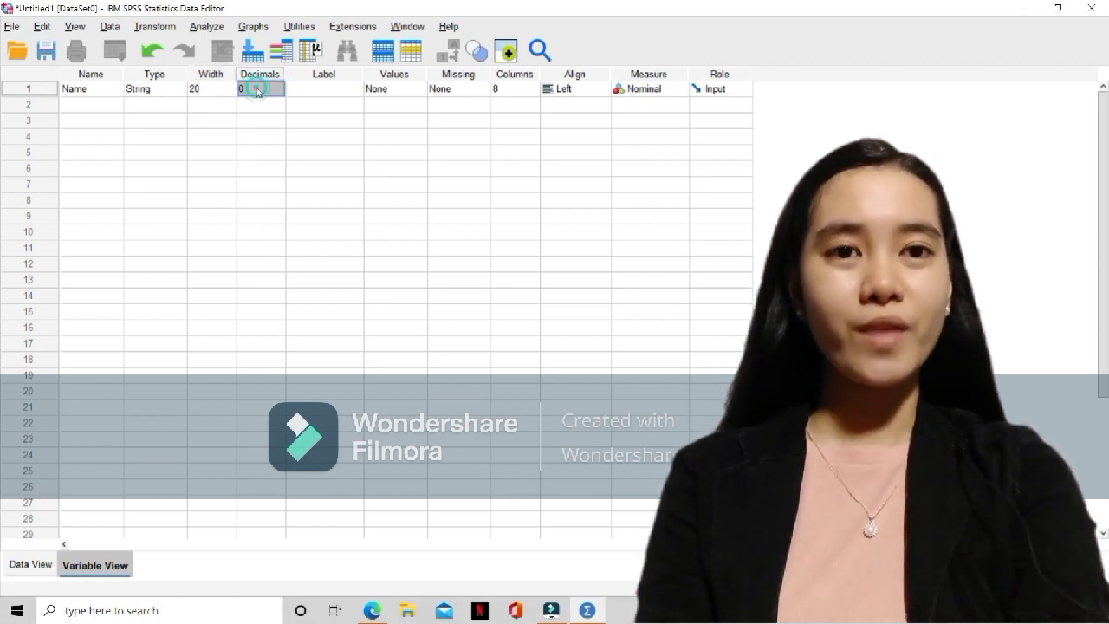
pyautogui.click(316, 87)
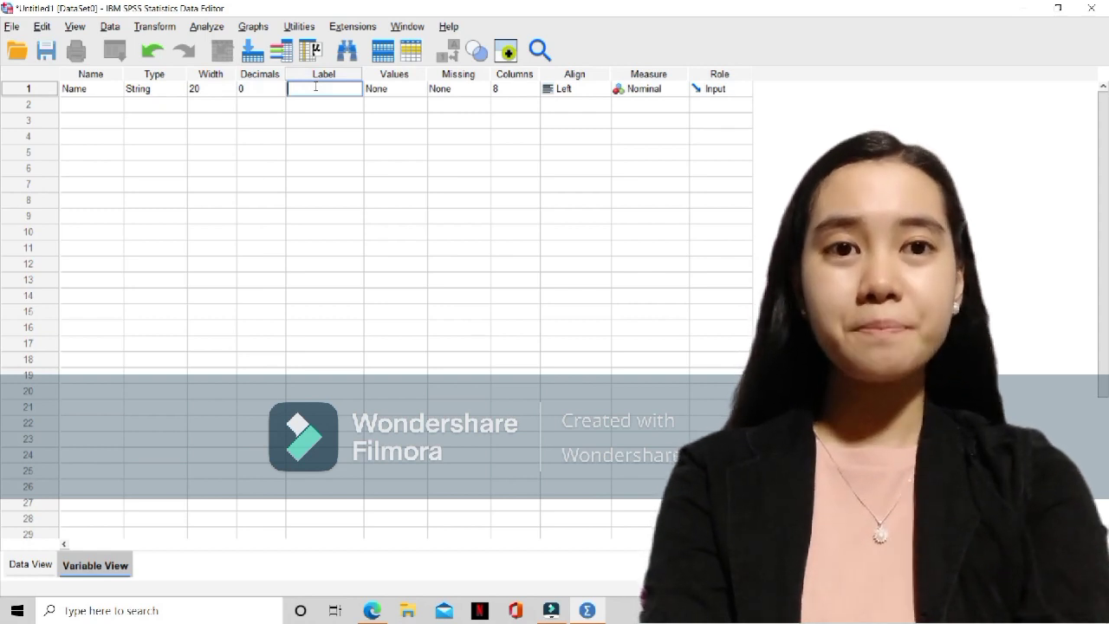
pyautogui.write('nam')
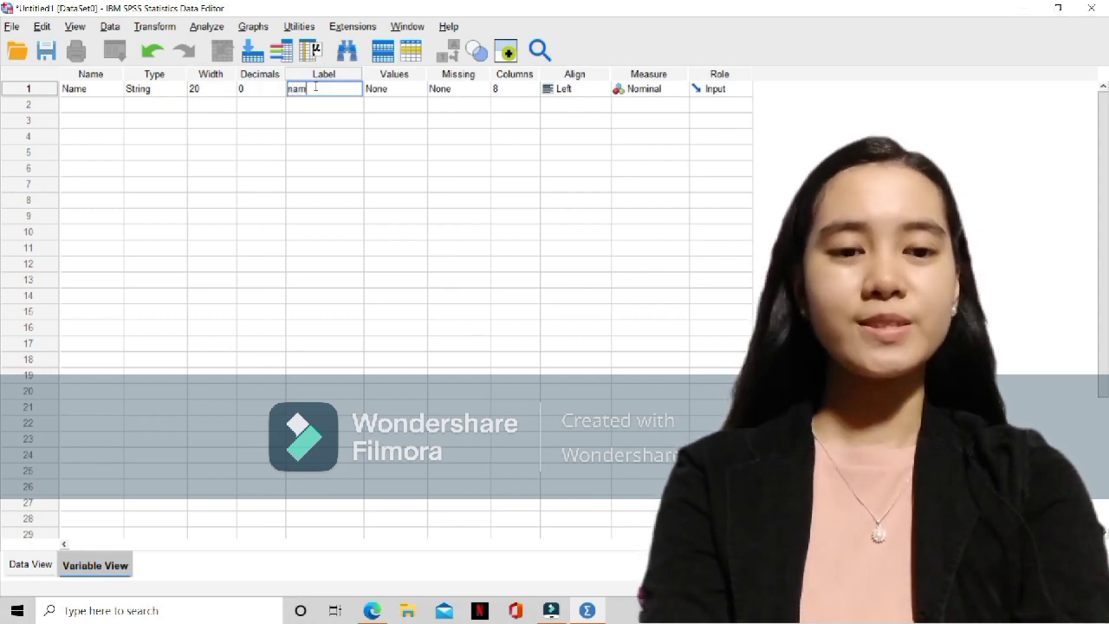
pyautogui.write('e')
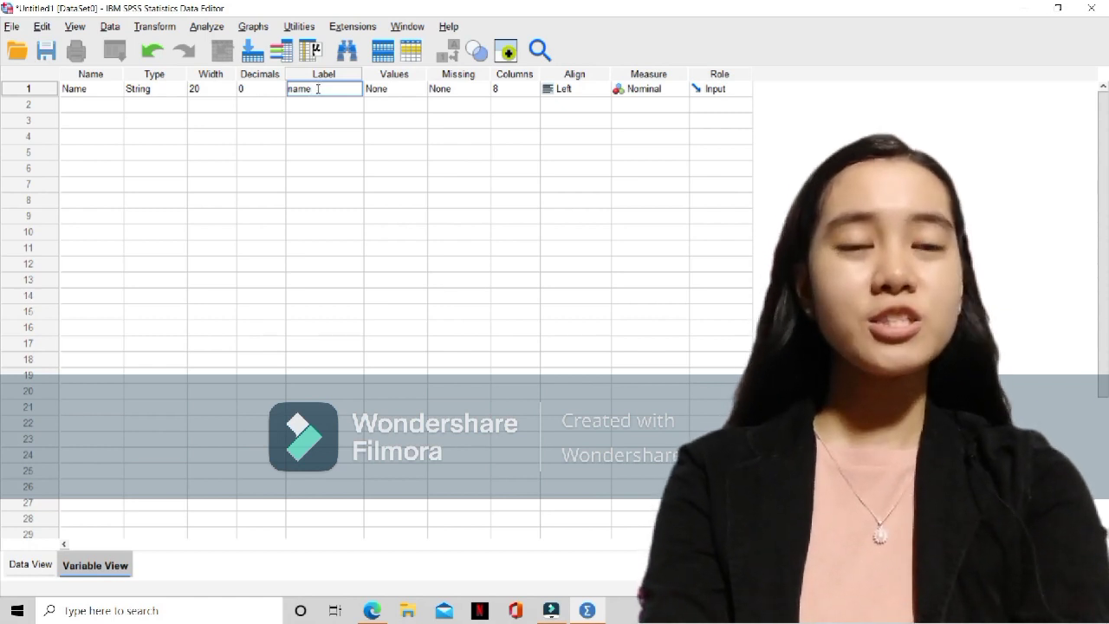
pyautogui.click(404, 90)
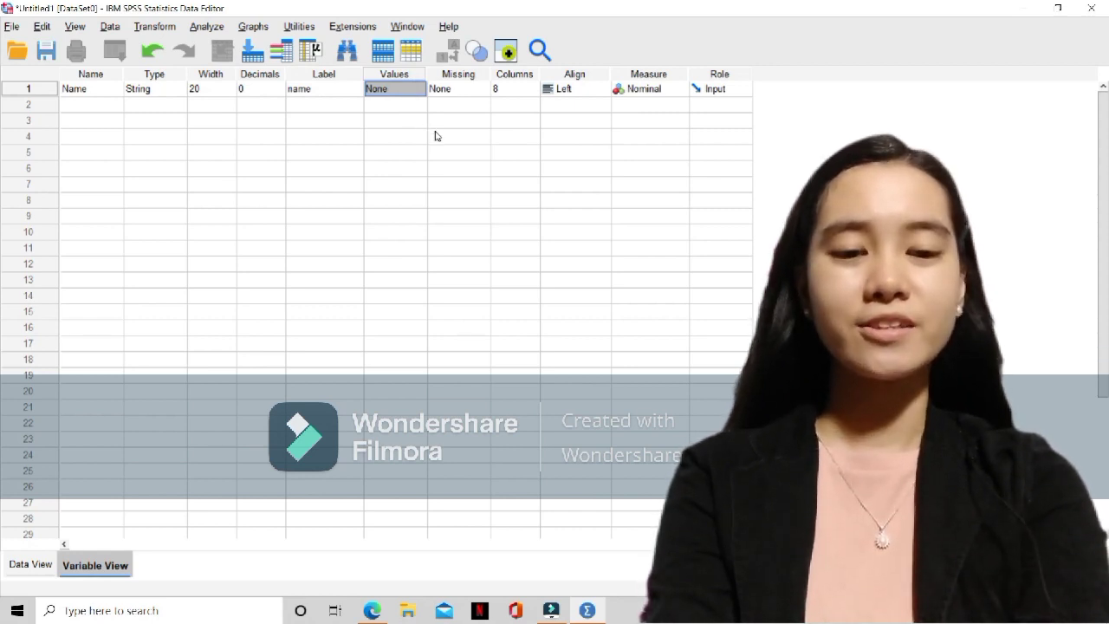
# Set the Name variable's alignment to Right and choose Nominal as its measurement level
pyautogui.click(513, 90)
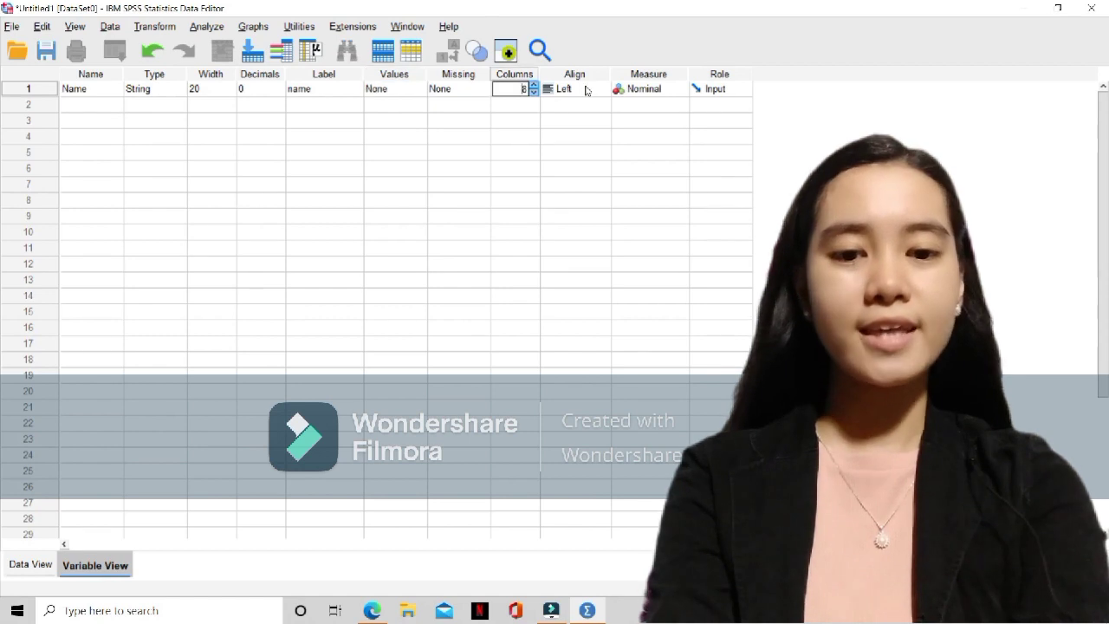
pyautogui.click(585, 90)
pyautogui.click(576, 116)
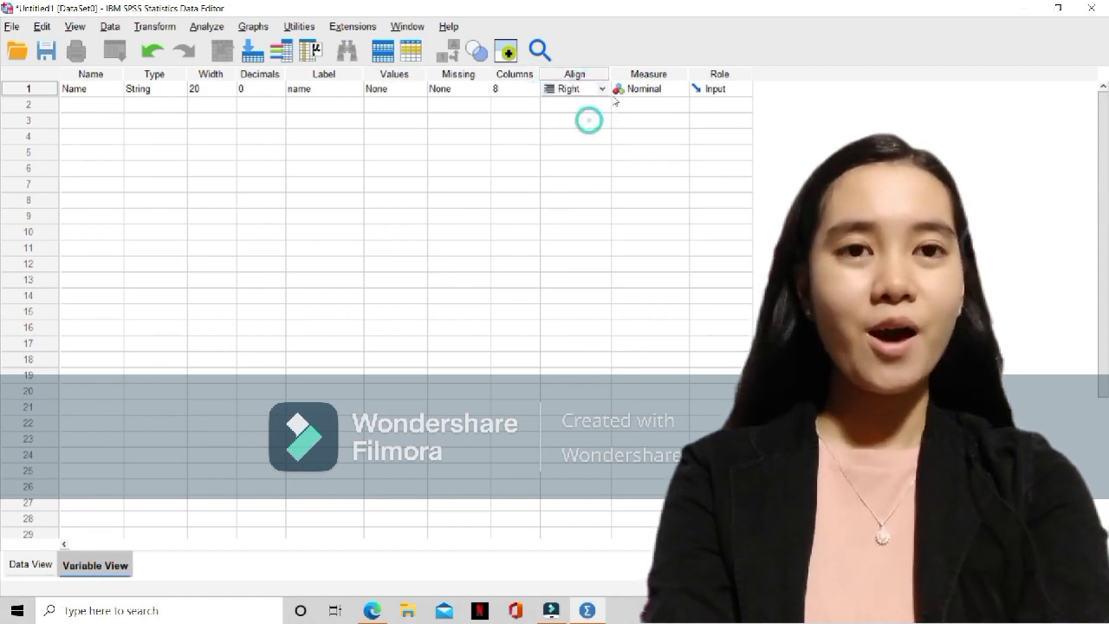
pyautogui.click(649, 90)
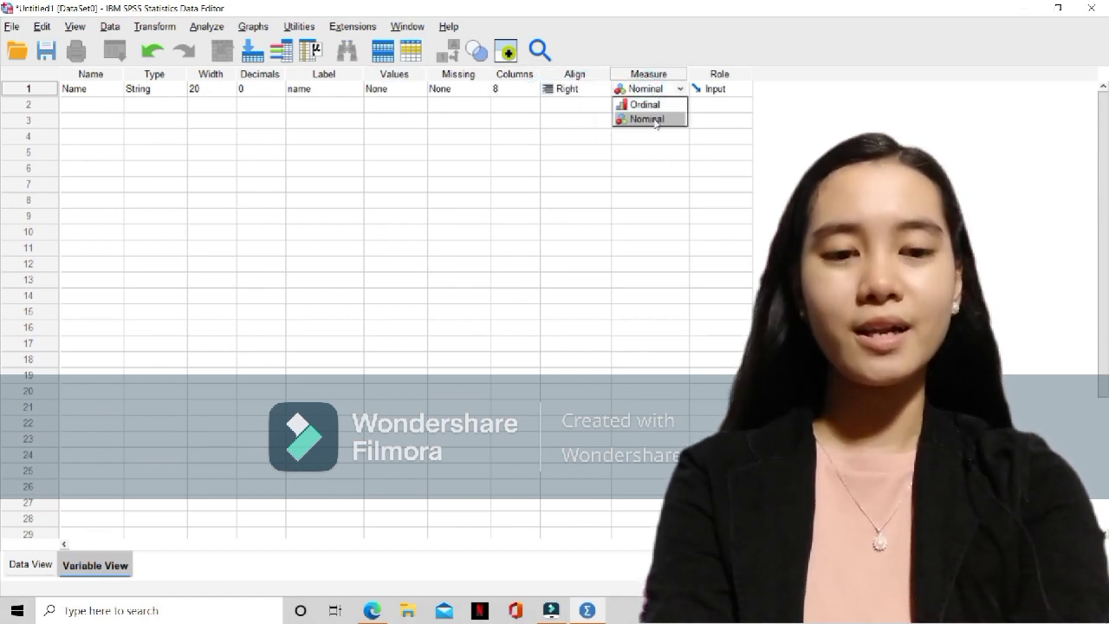
pyautogui.click(655, 120)
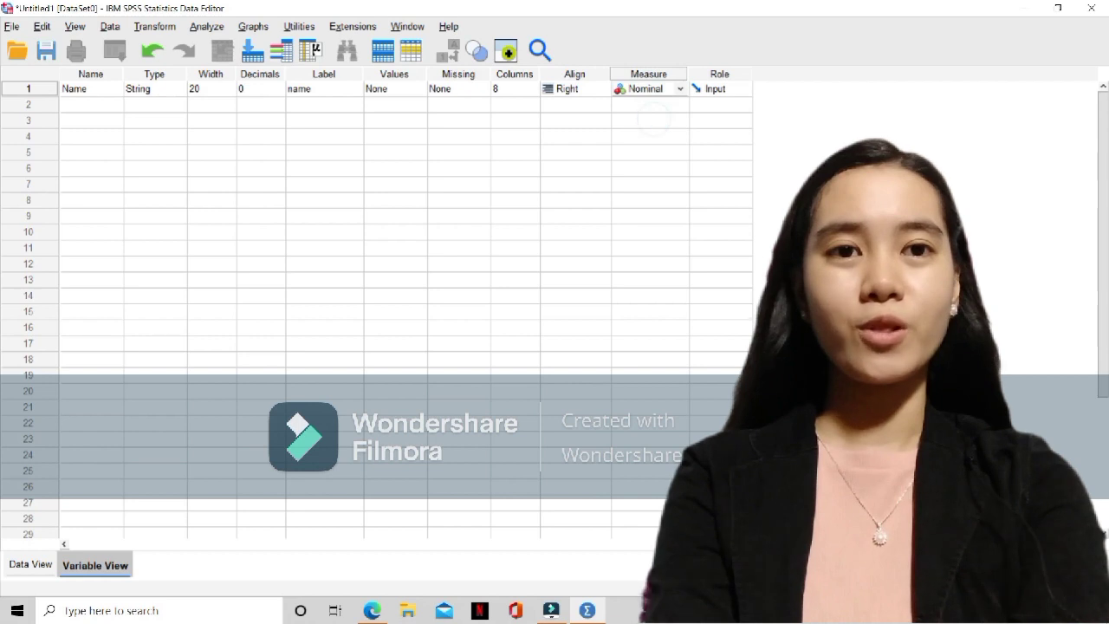
# Add a second variable called Age with the Numeric type
pyautogui.doubleClick(110, 104)
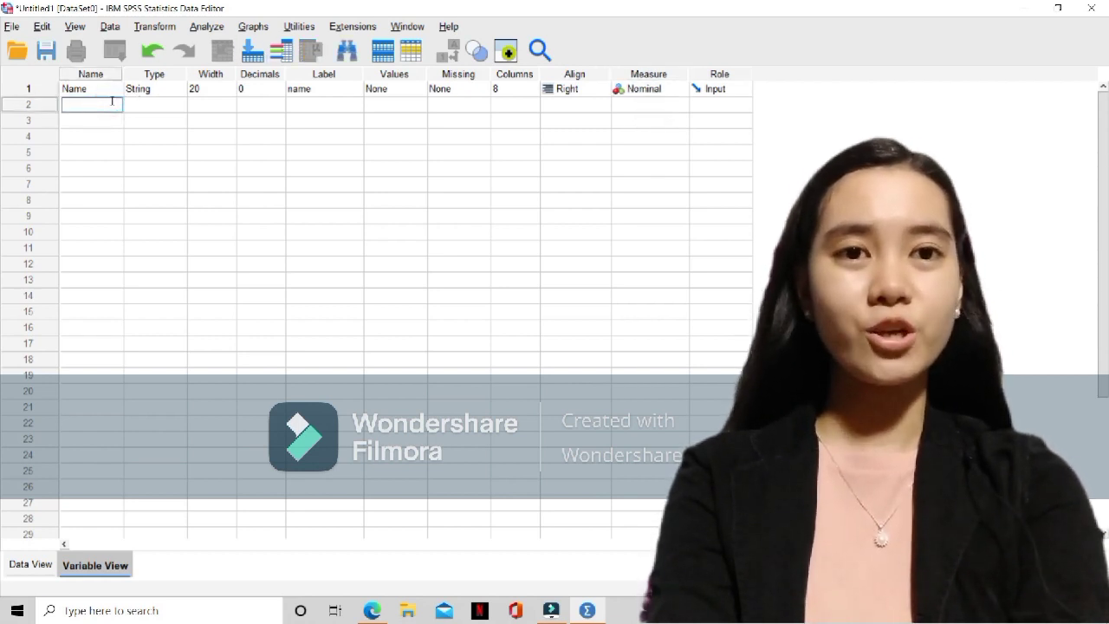
pyautogui.write('Age')
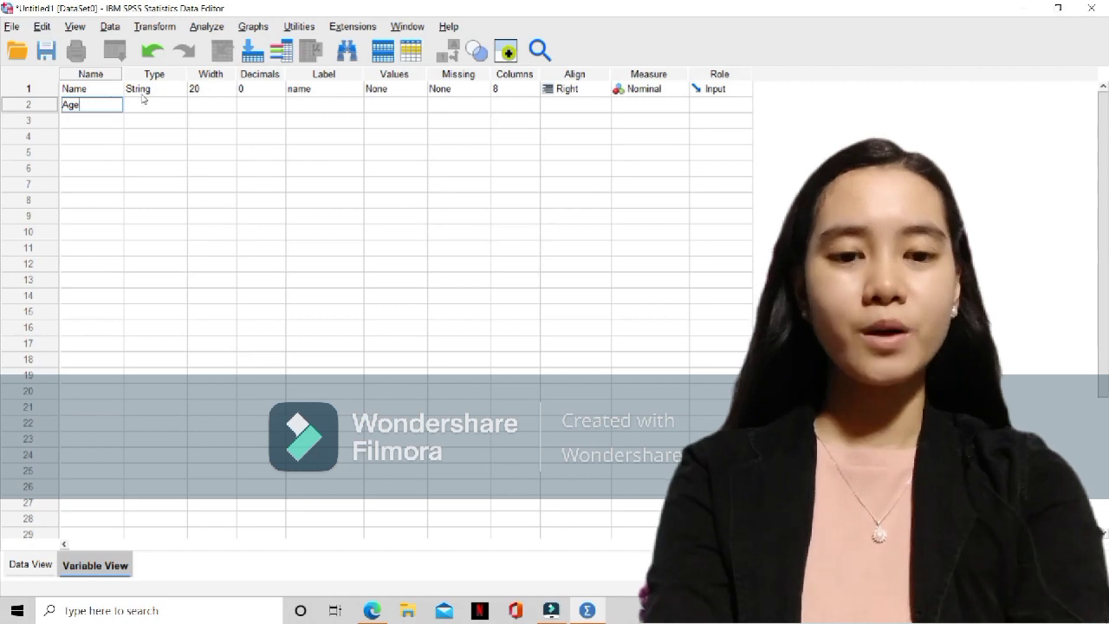
pyautogui.click(147, 95)
pyautogui.click(152, 104)
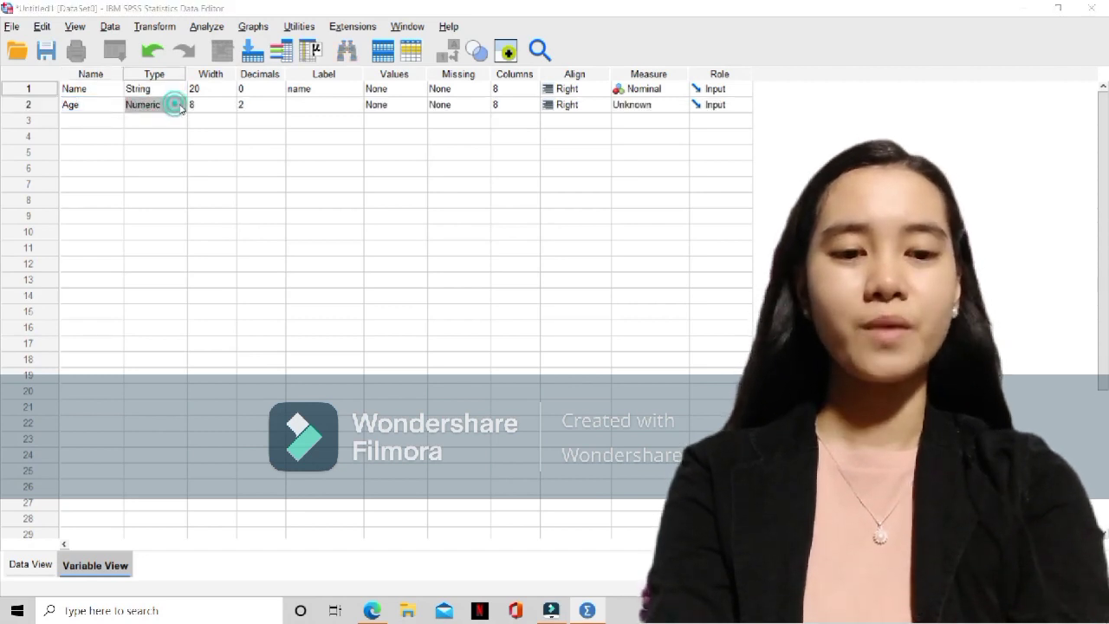
pyautogui.click(180, 105)
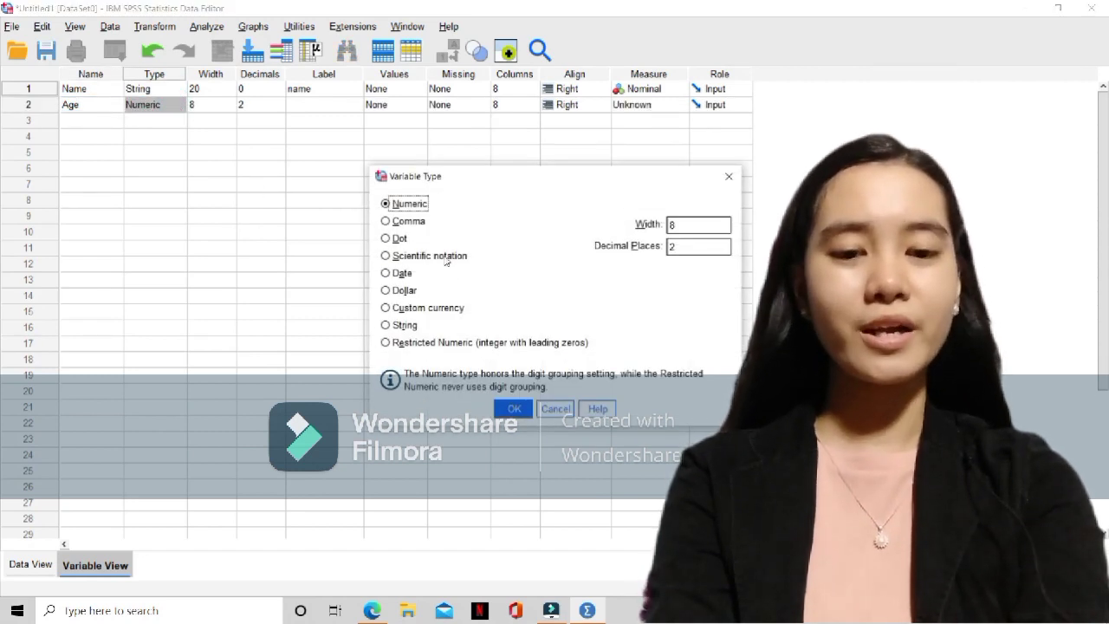
pyautogui.click(514, 409)
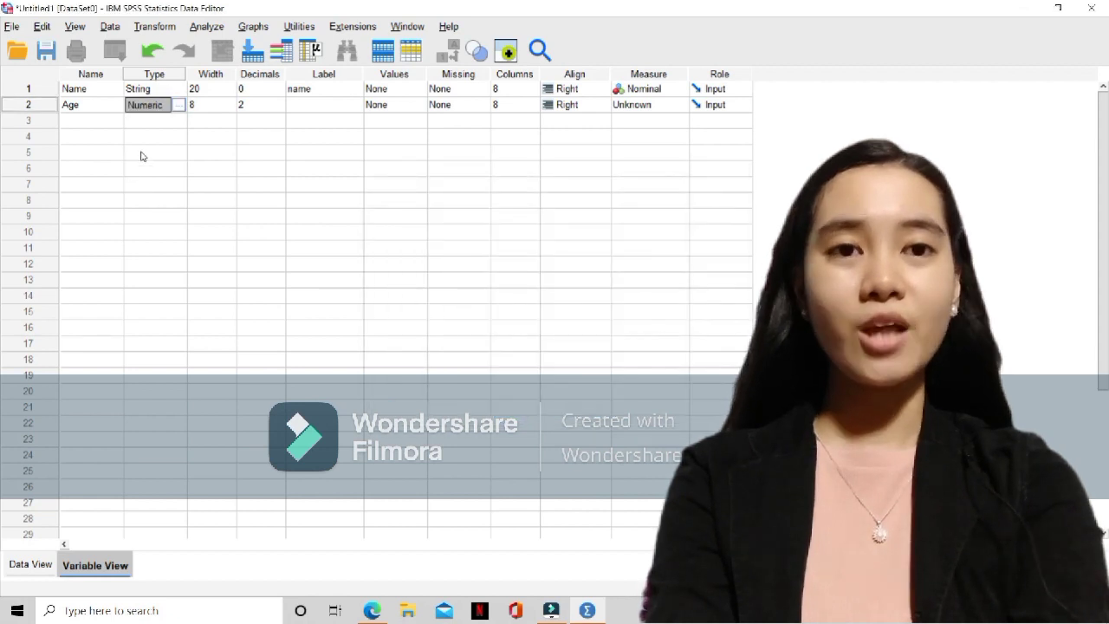
pyautogui.click(221, 105)
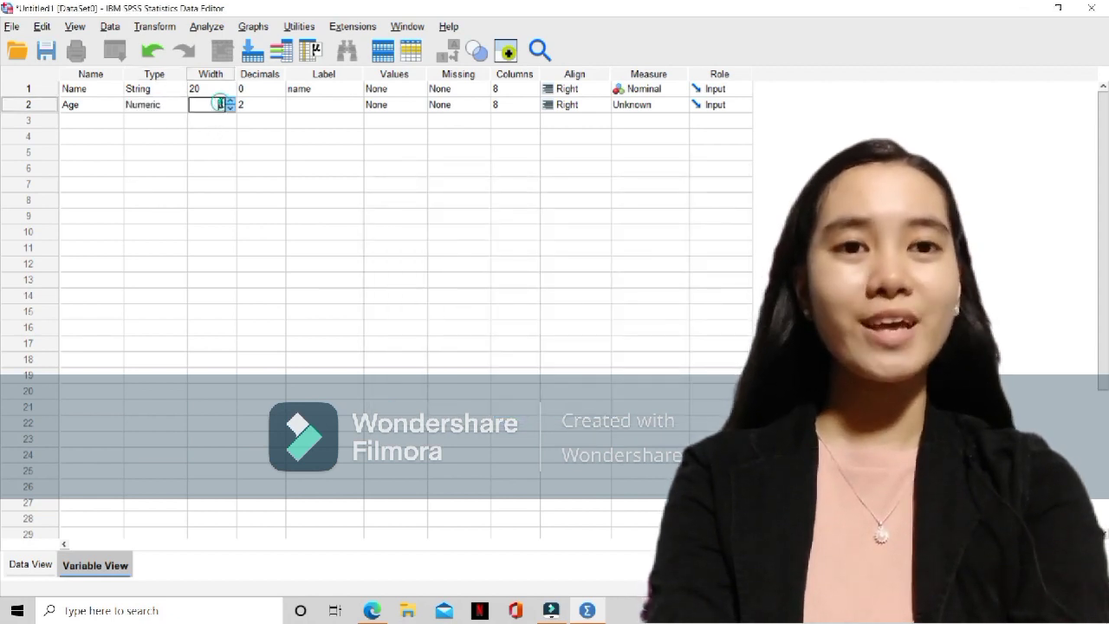
pyautogui.click(261, 105)
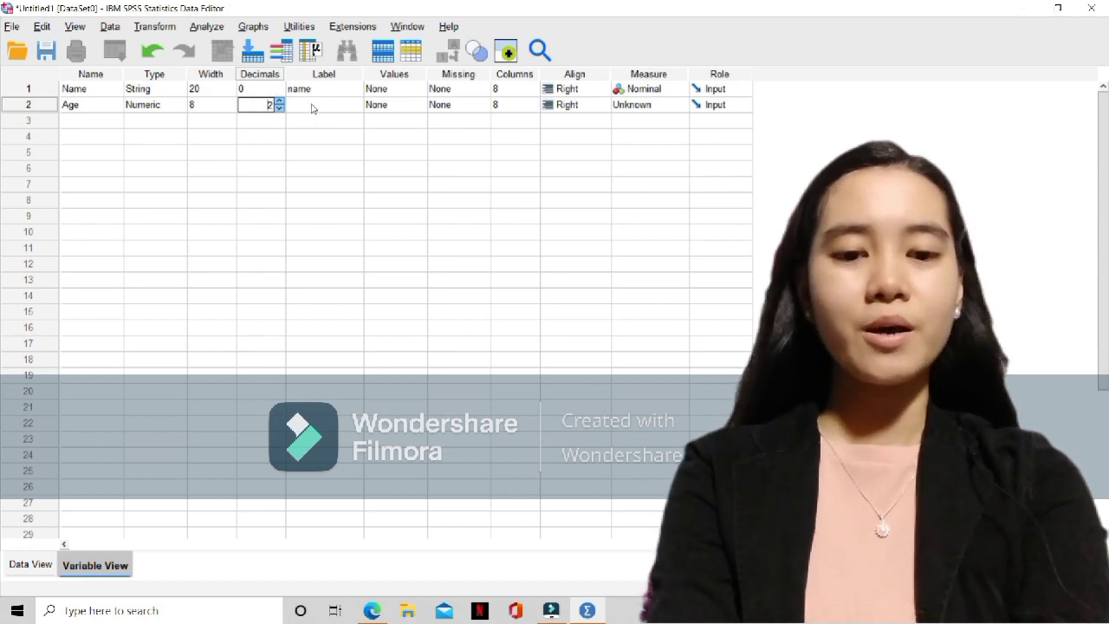
# Capitalize the first variable's label as "Name" and give the second variable the label "Age"
pyautogui.click(292, 102)
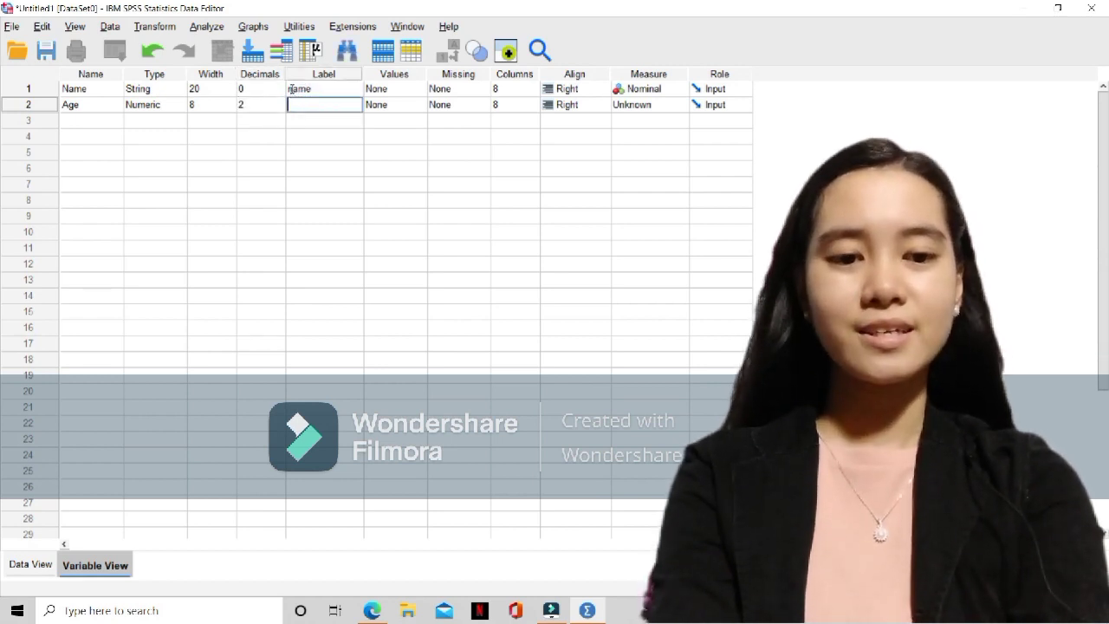
pyautogui.click(291, 89)
pyautogui.press('Delete')
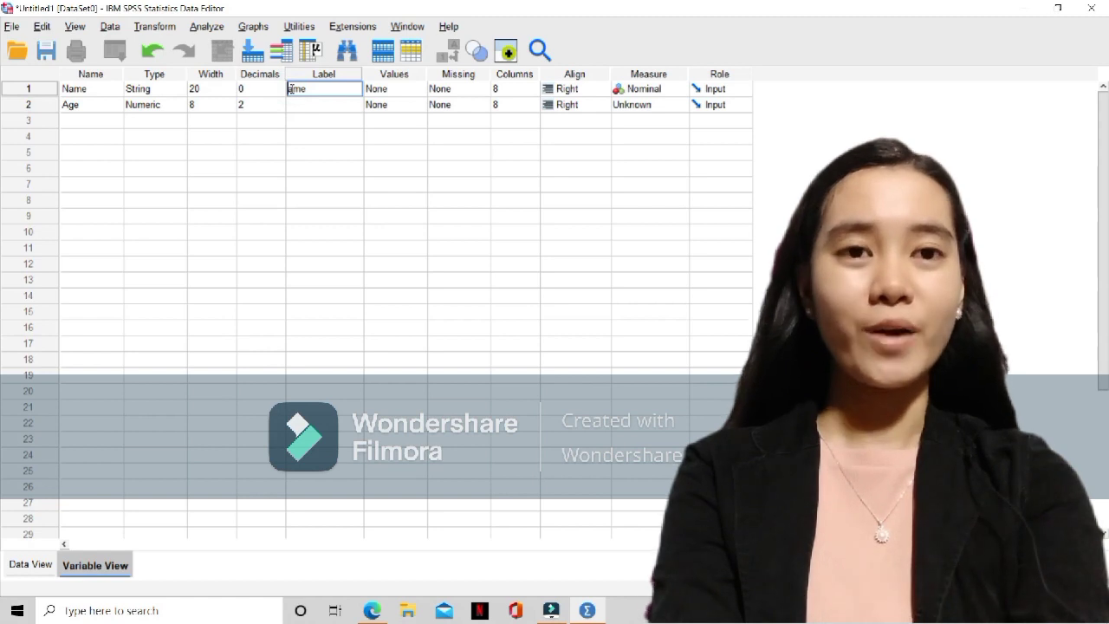
pyautogui.write('N')
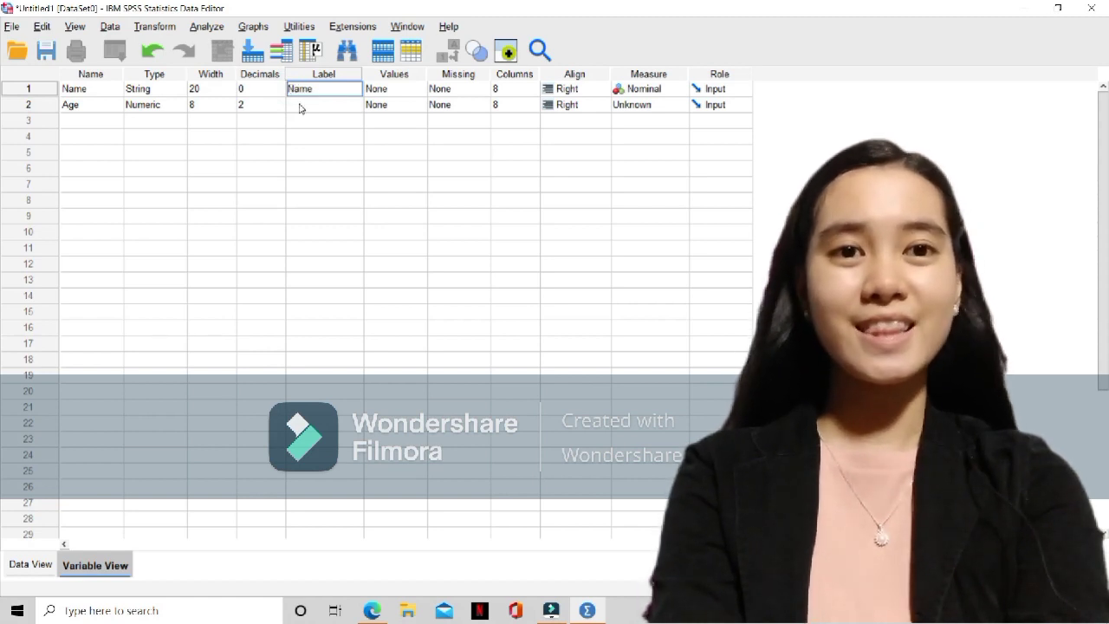
pyautogui.click(300, 104)
pyautogui.write('Age')
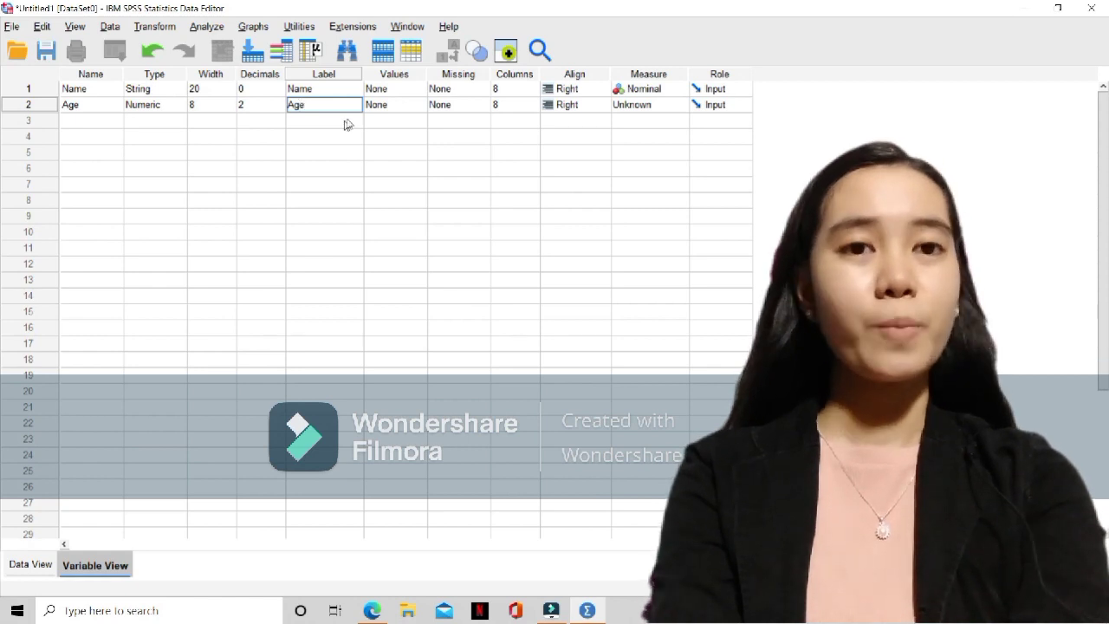
pyautogui.click(396, 104)
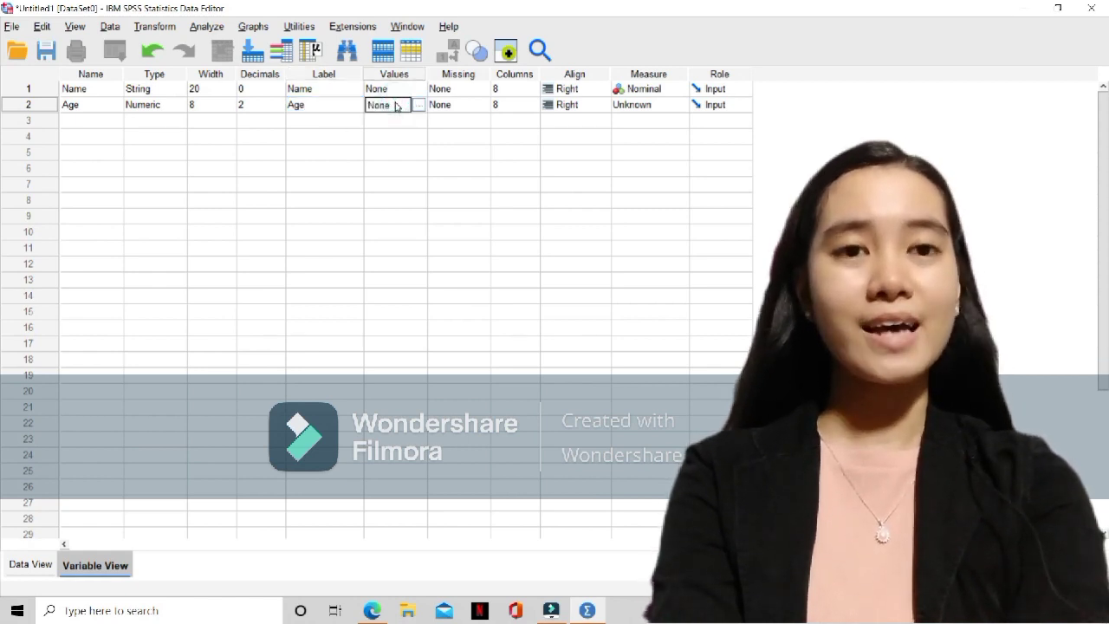
# Set the measurement level of the Age variable to Scale
pyautogui.click(572, 105)
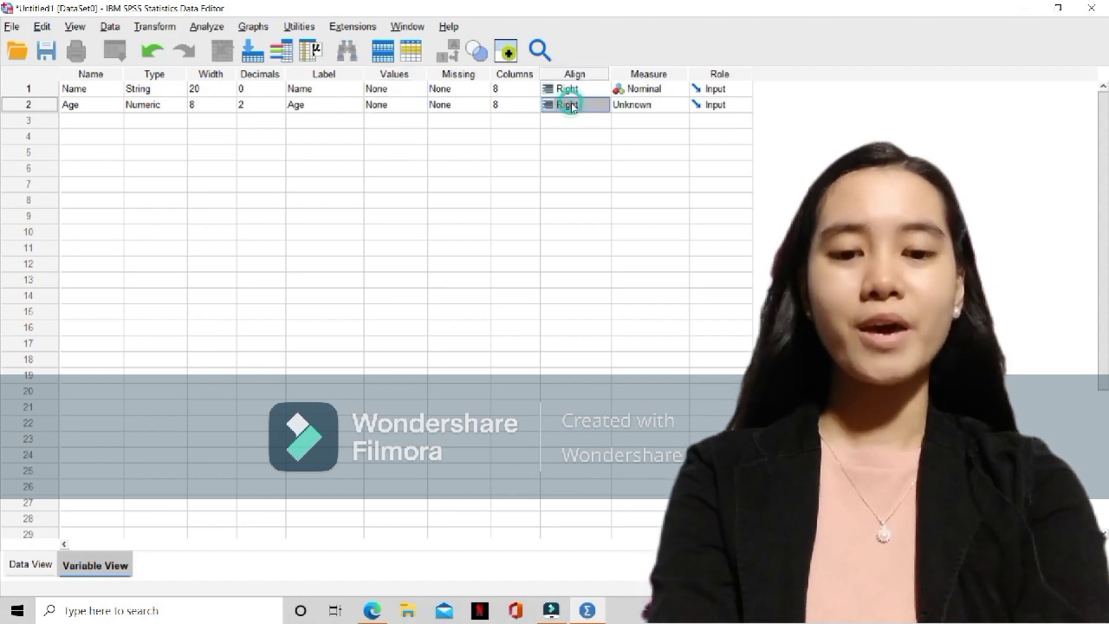
pyautogui.click(647, 105)
pyautogui.click(647, 120)
# Add a third variable called Gender with the Numeric type
pyautogui.click(85, 118)
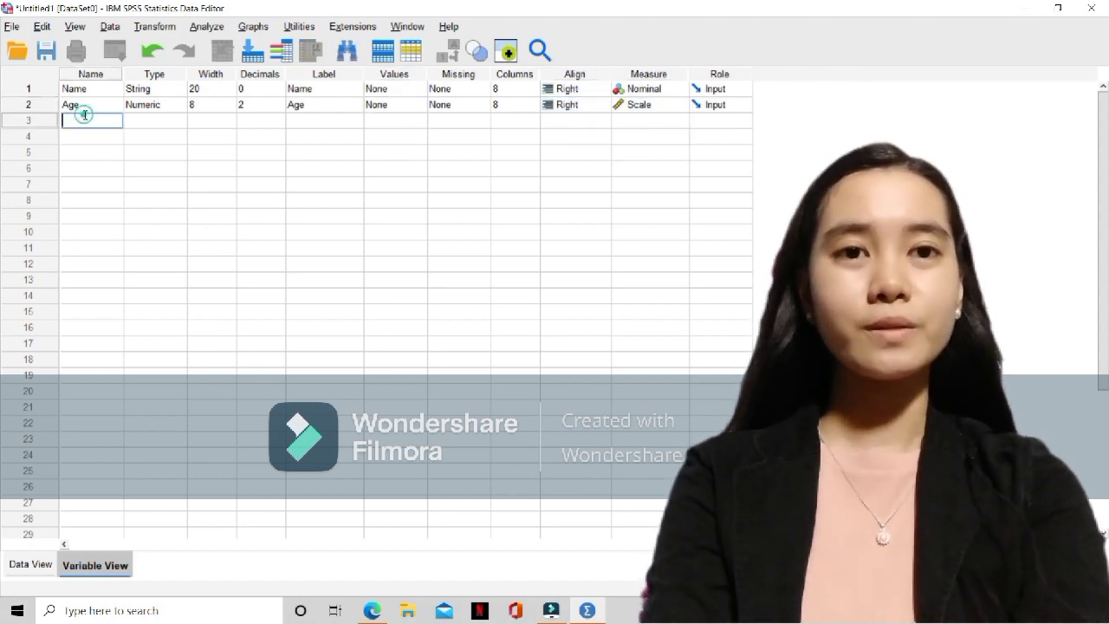
pyautogui.write('g')
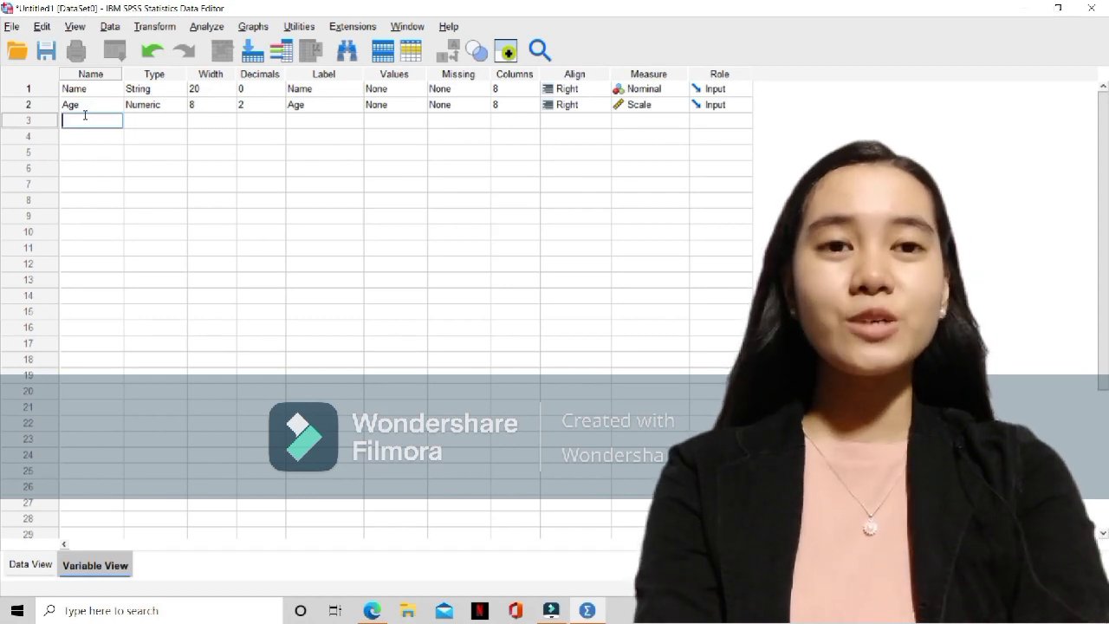
pyautogui.write('Gend')
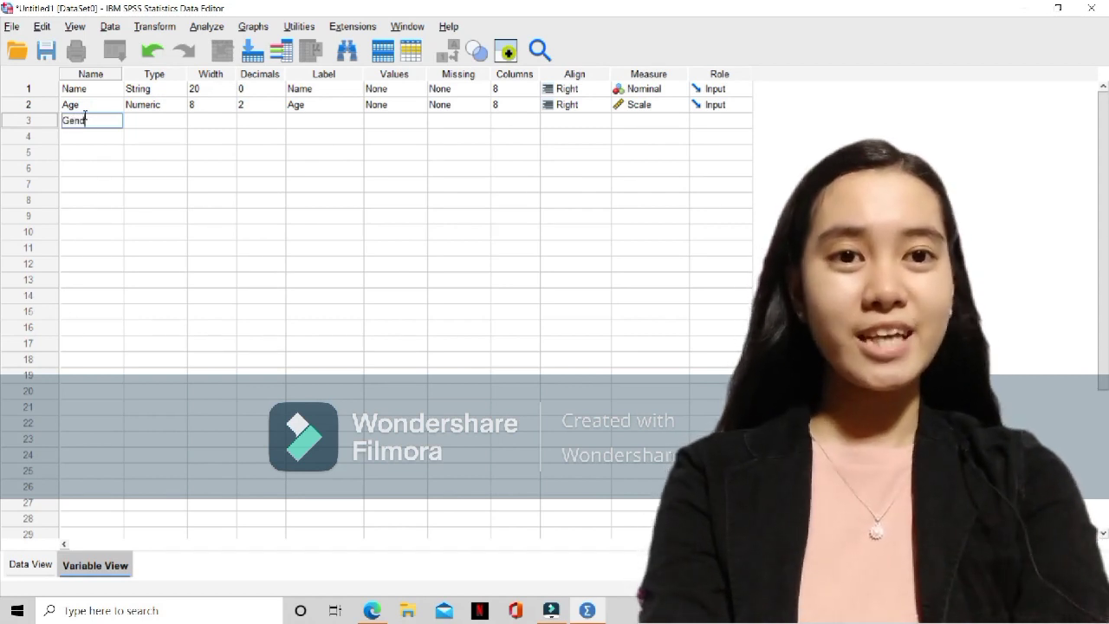
pyautogui.write('er')
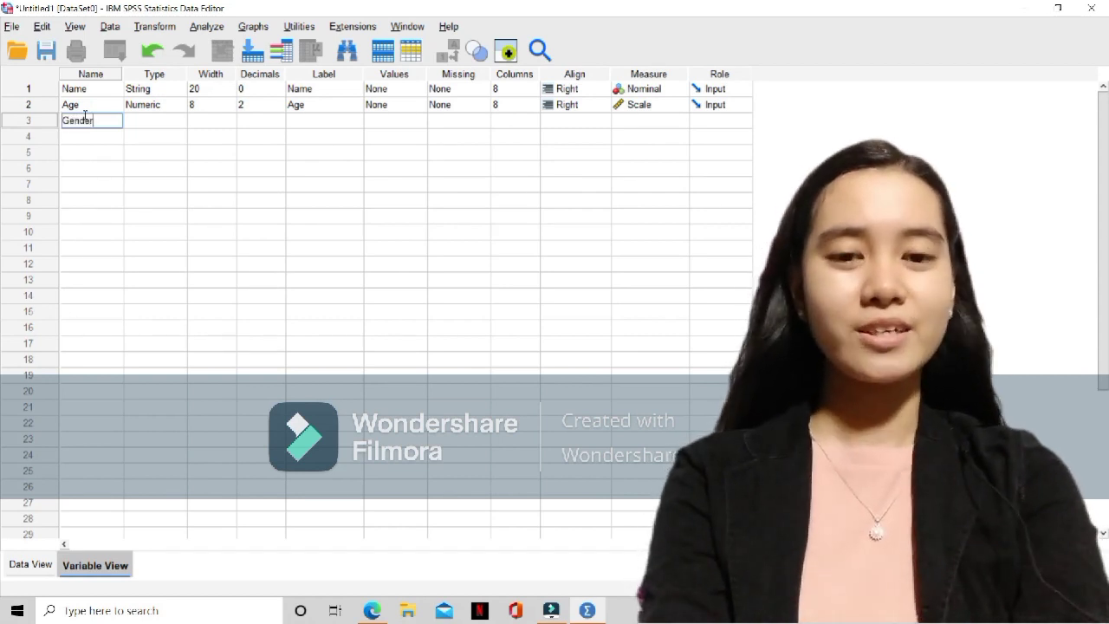
pyautogui.click(146, 122)
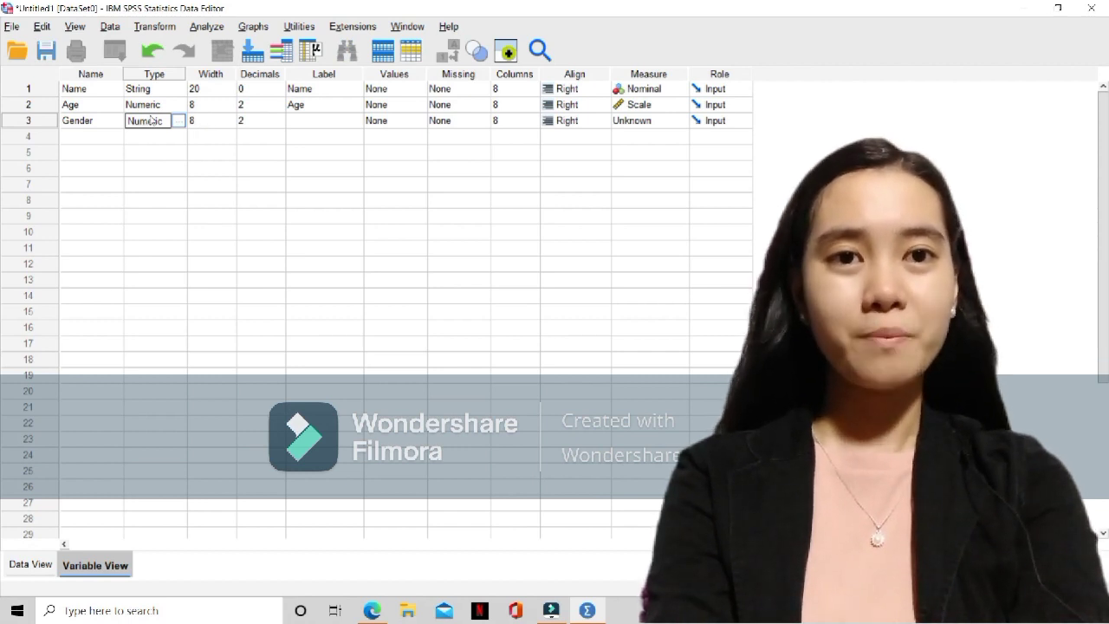
# Set the Gender variable's decimals to 0 and give it the label "Gender"
pyautogui.click(274, 122)
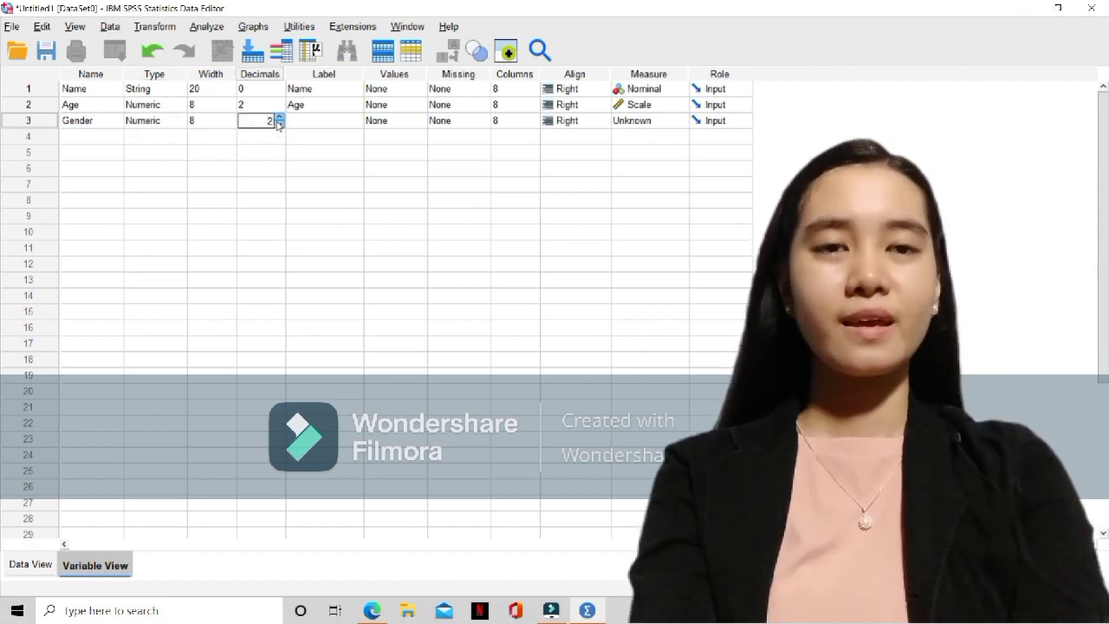
pyautogui.click(279, 125)
pyautogui.click(279, 125)
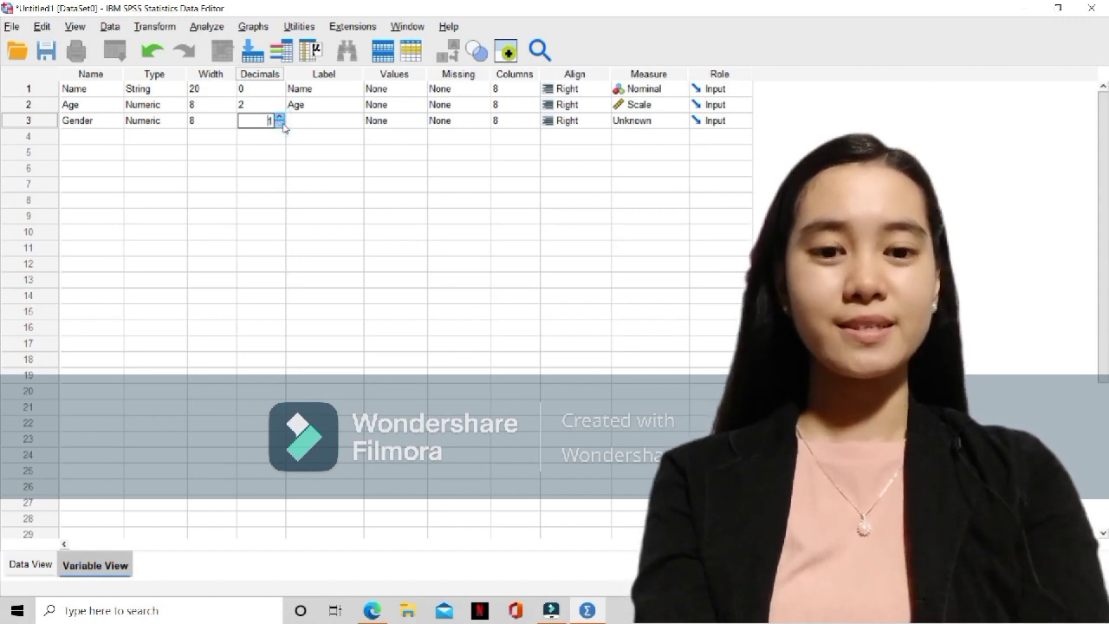
pyautogui.click(297, 119)
pyautogui.write('G')
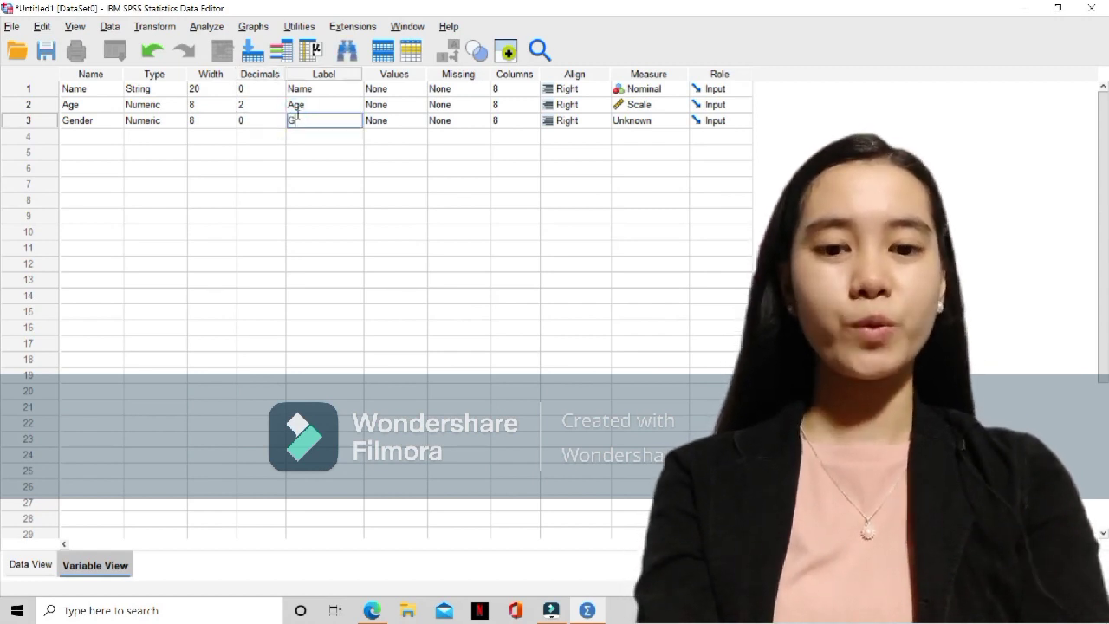
pyautogui.write('ender')
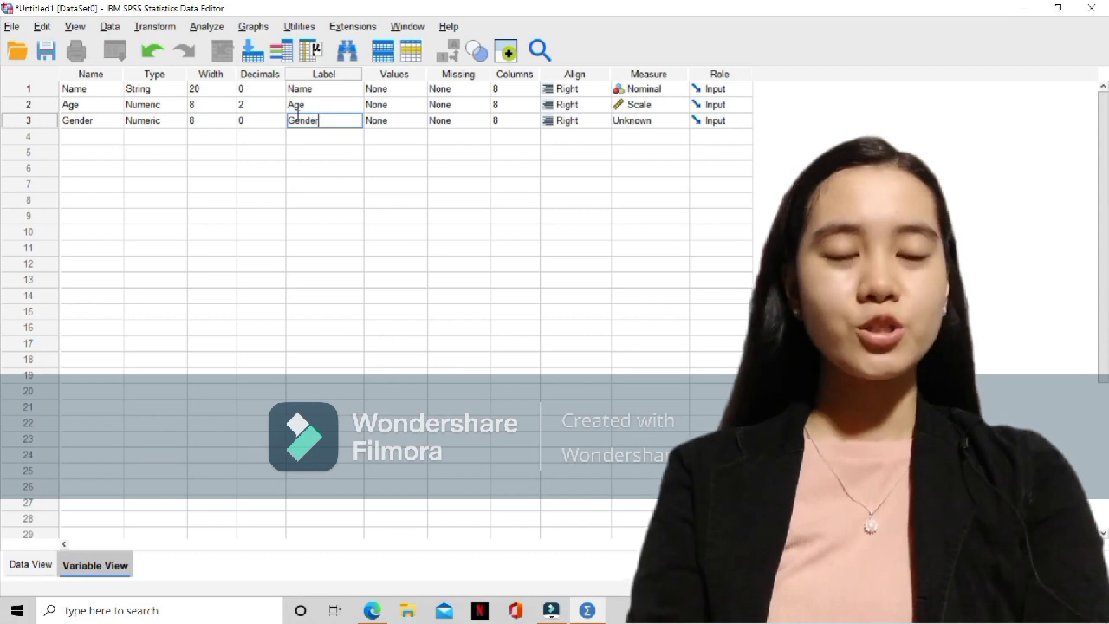
pyautogui.click(401, 121)
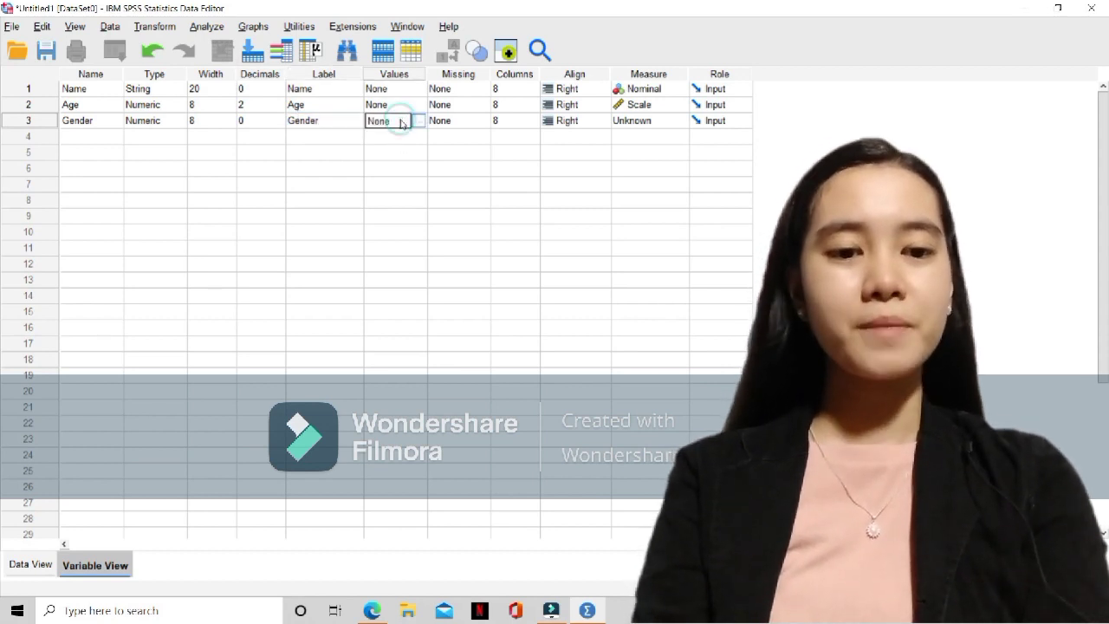
pyautogui.click(465, 126)
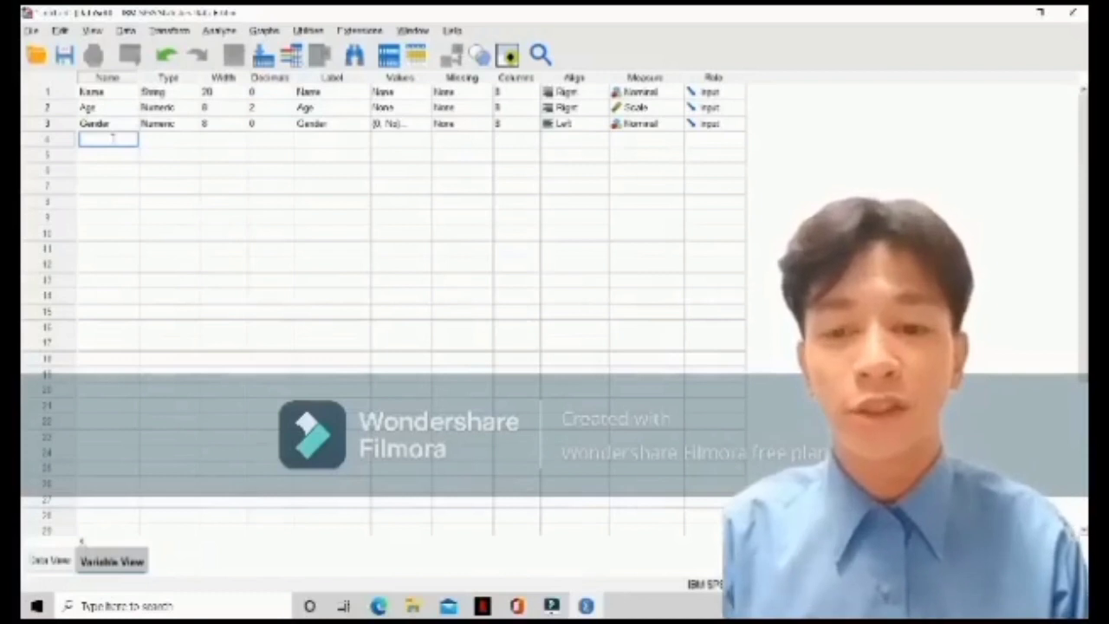
# Add a fourth variable called Address and change its type to String
pyautogui.write('Atti')
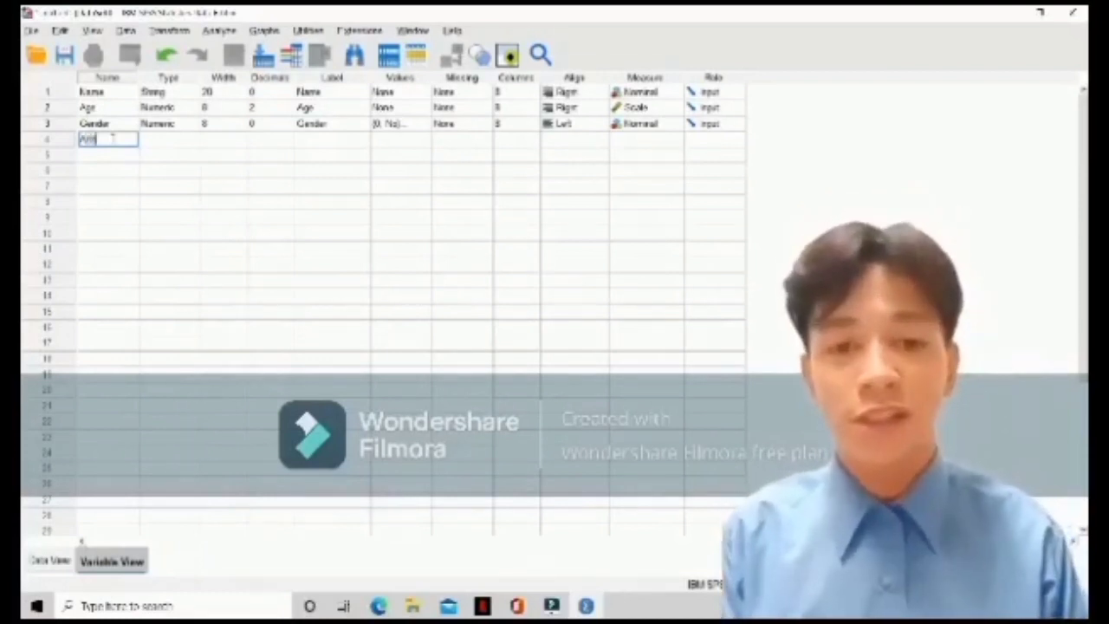
pyautogui.write('tude')
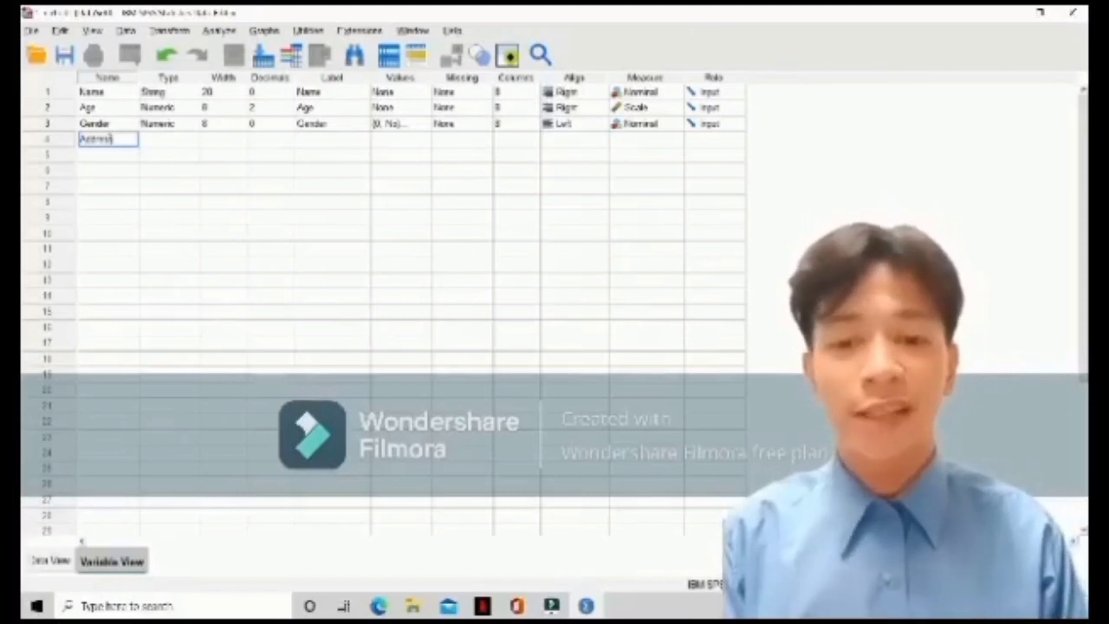
pyautogui.click(160, 144)
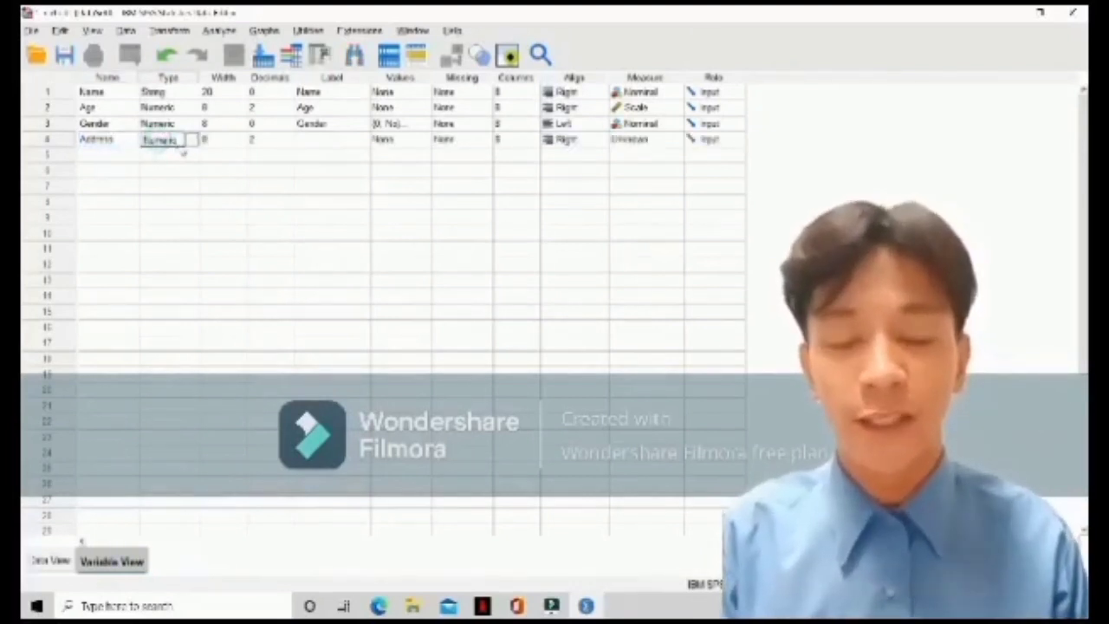
pyautogui.click(193, 141)
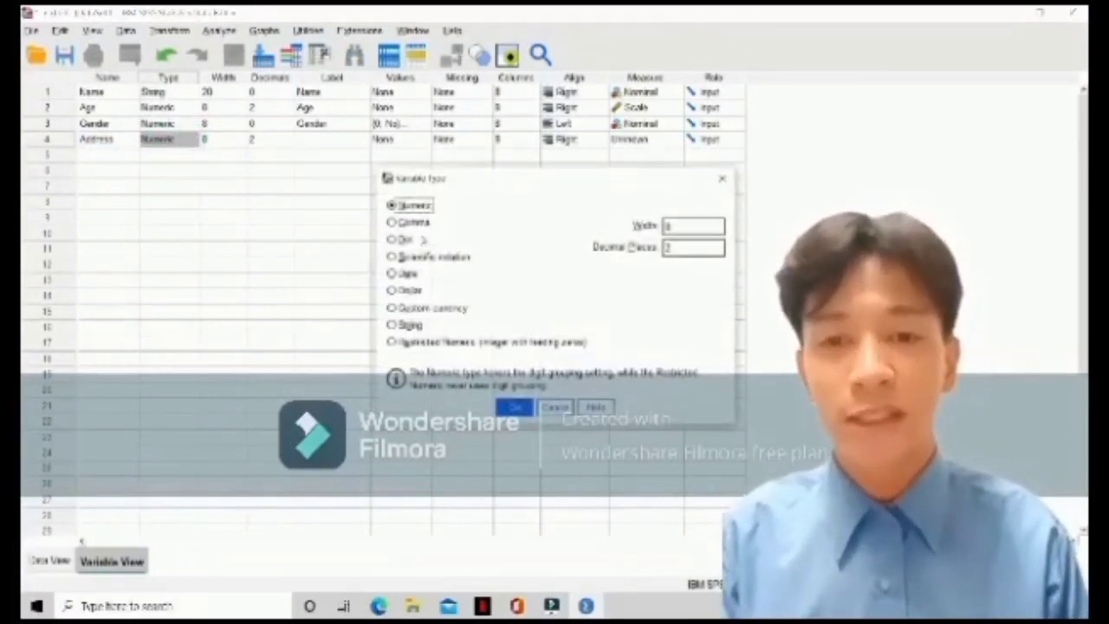
pyautogui.click(391, 324)
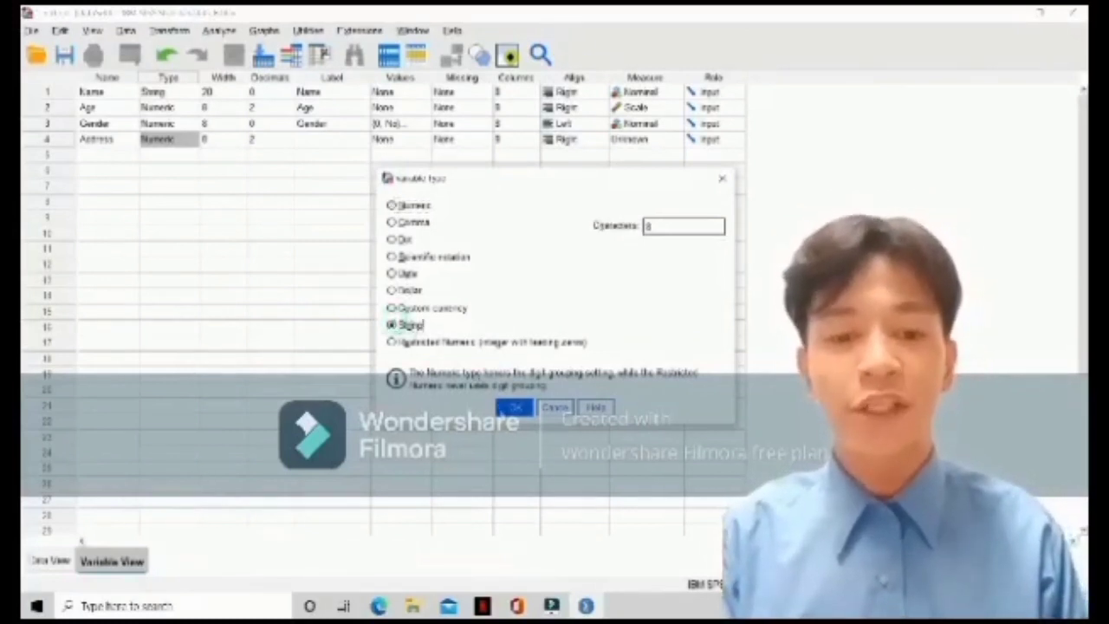
pyautogui.click(518, 407)
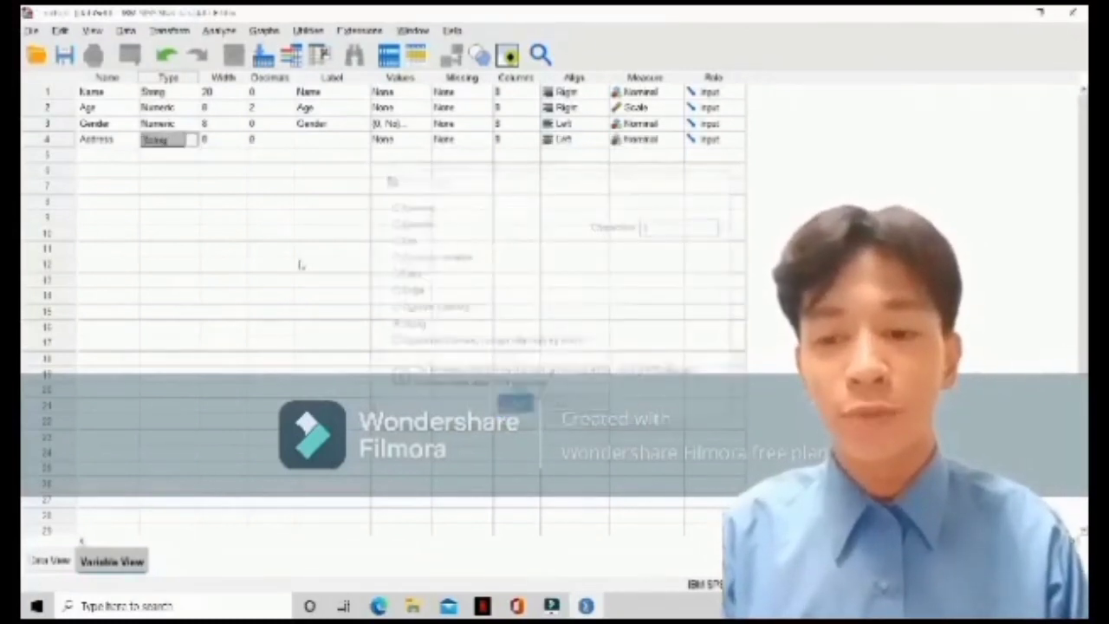
# Increase the Address variable's width to 15
pyautogui.click(232, 139)
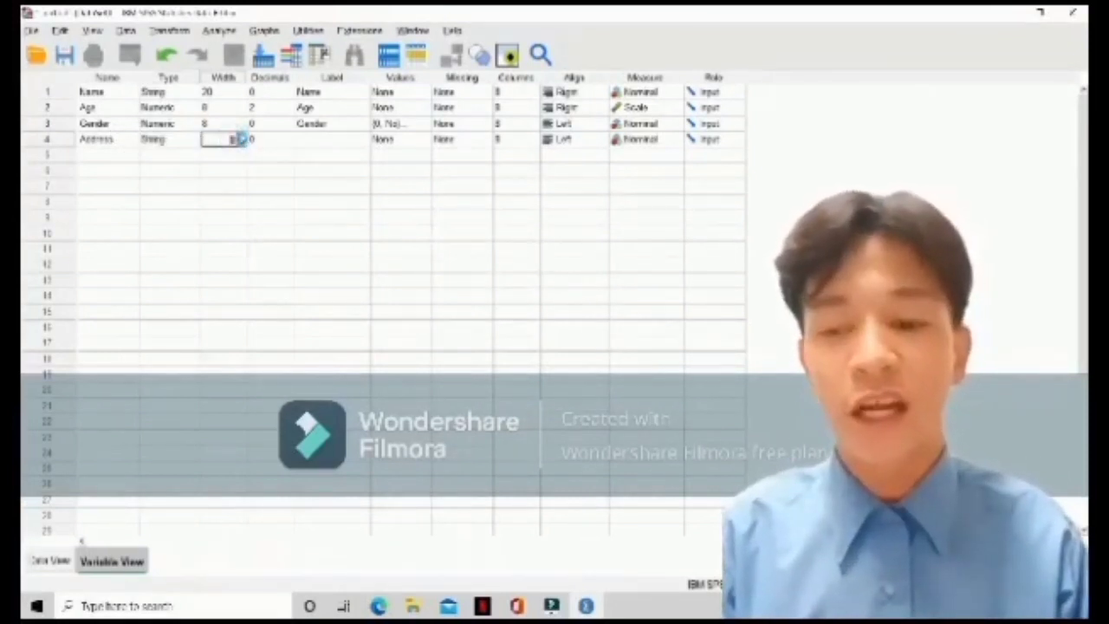
pyautogui.click(241, 136)
pyautogui.click(242, 136)
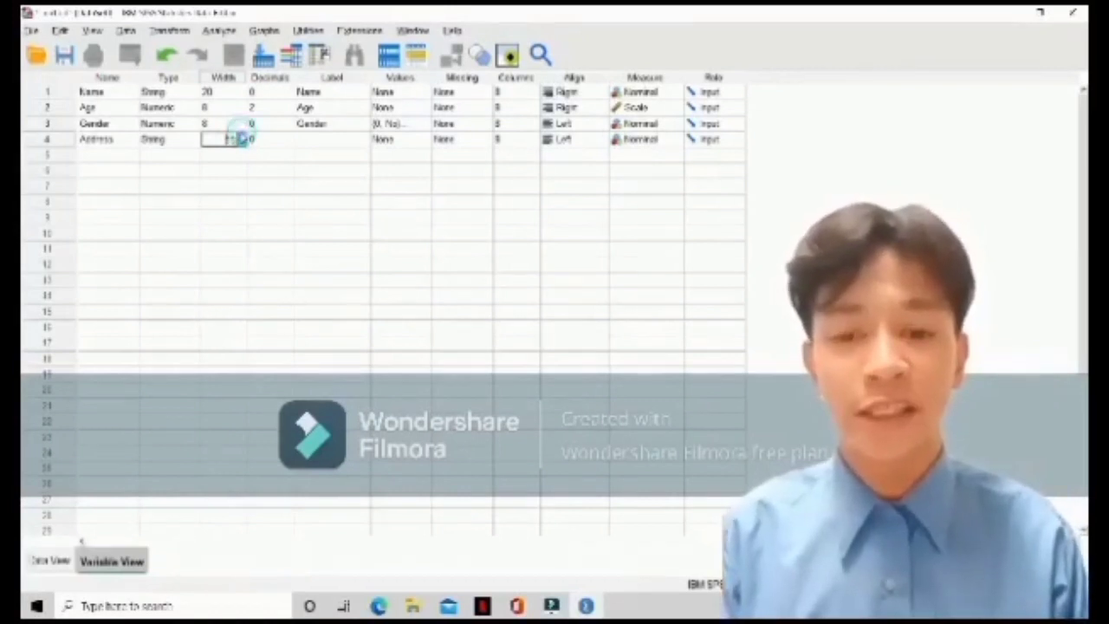
pyautogui.click(241, 136)
pyautogui.click(241, 136)
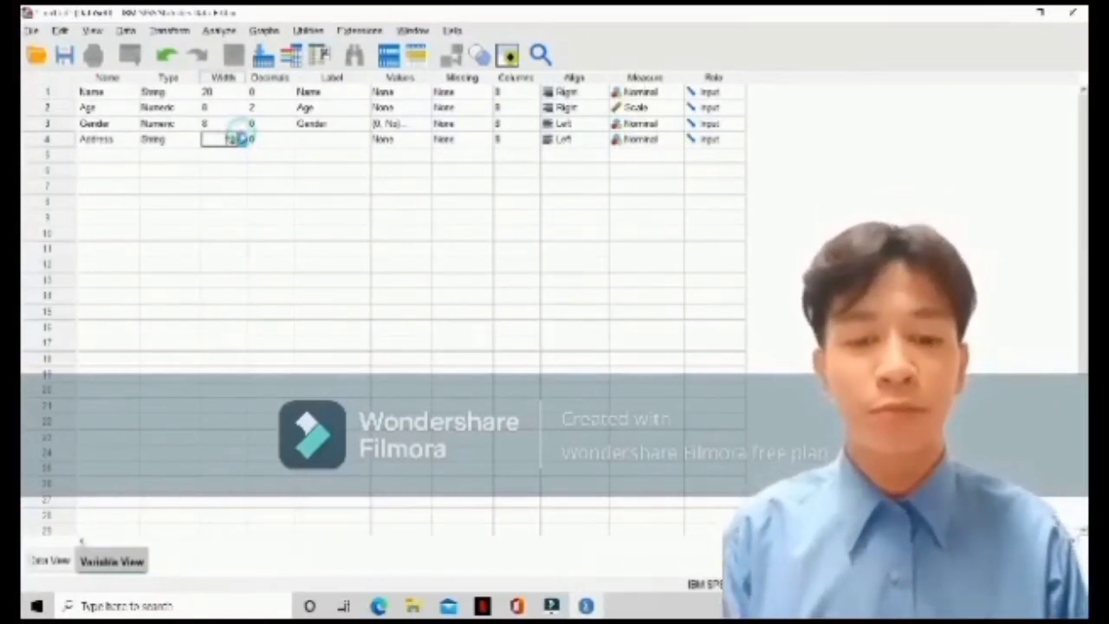
pyautogui.click(241, 136)
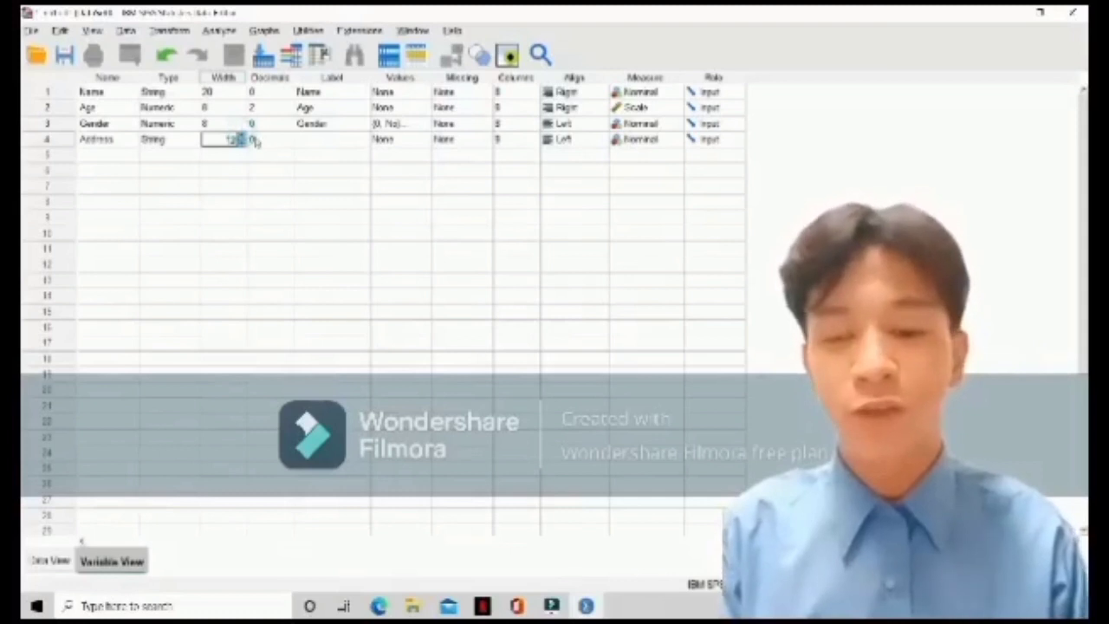
pyautogui.click(241, 136)
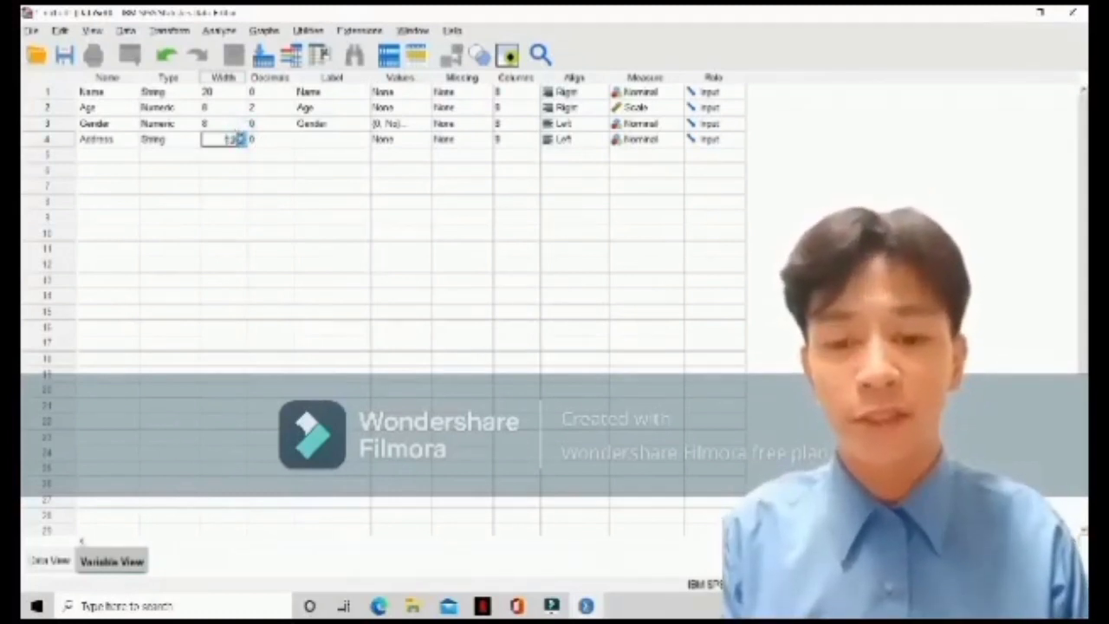
pyautogui.click(241, 136)
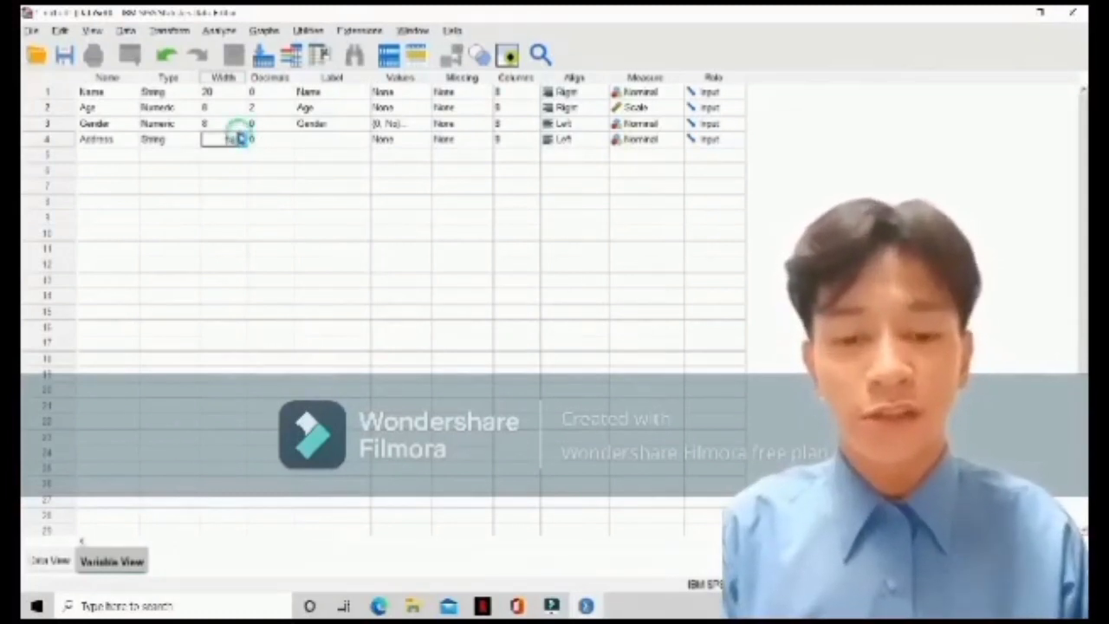
pyautogui.click(241, 136)
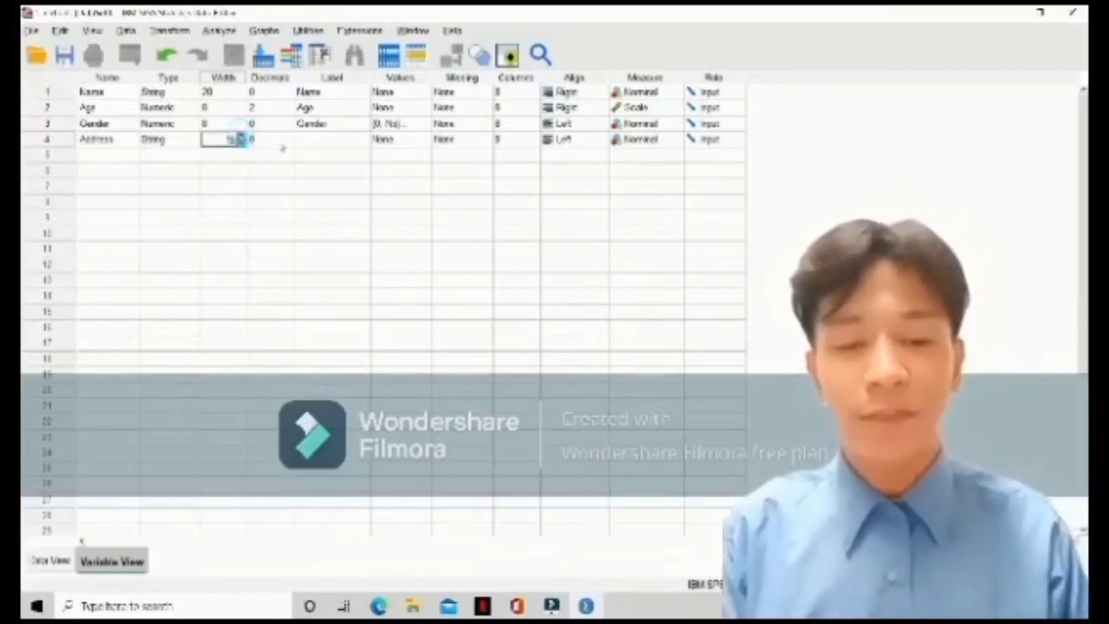
pyautogui.click(278, 146)
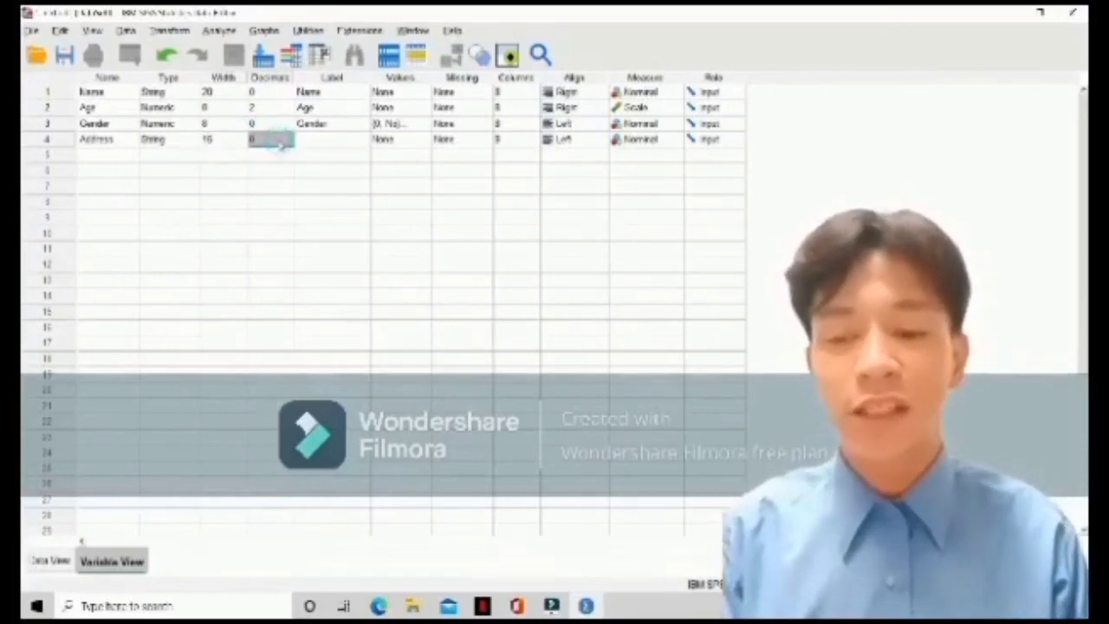
# Give the fourth variable the label "Address"
pyautogui.click(311, 142)
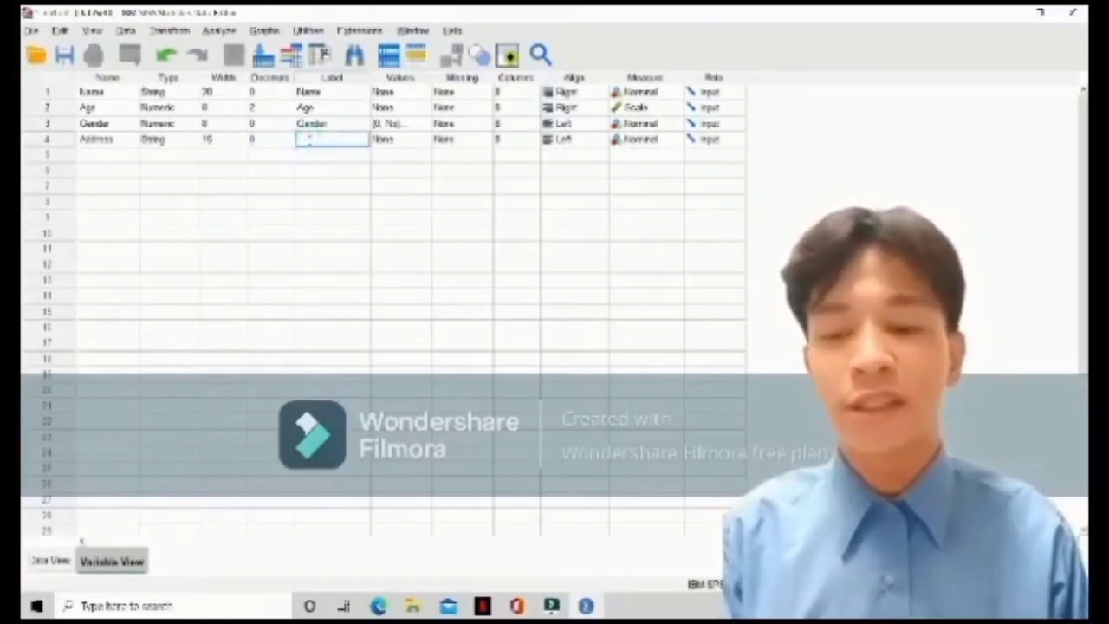
pyautogui.write('A')
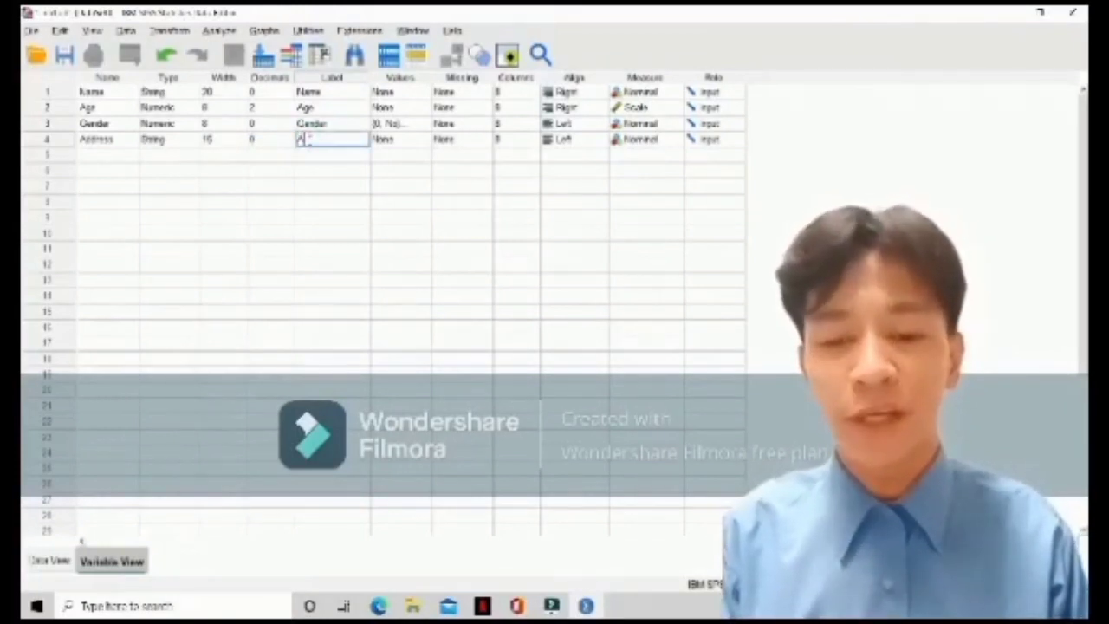
pyautogui.write('ddr')
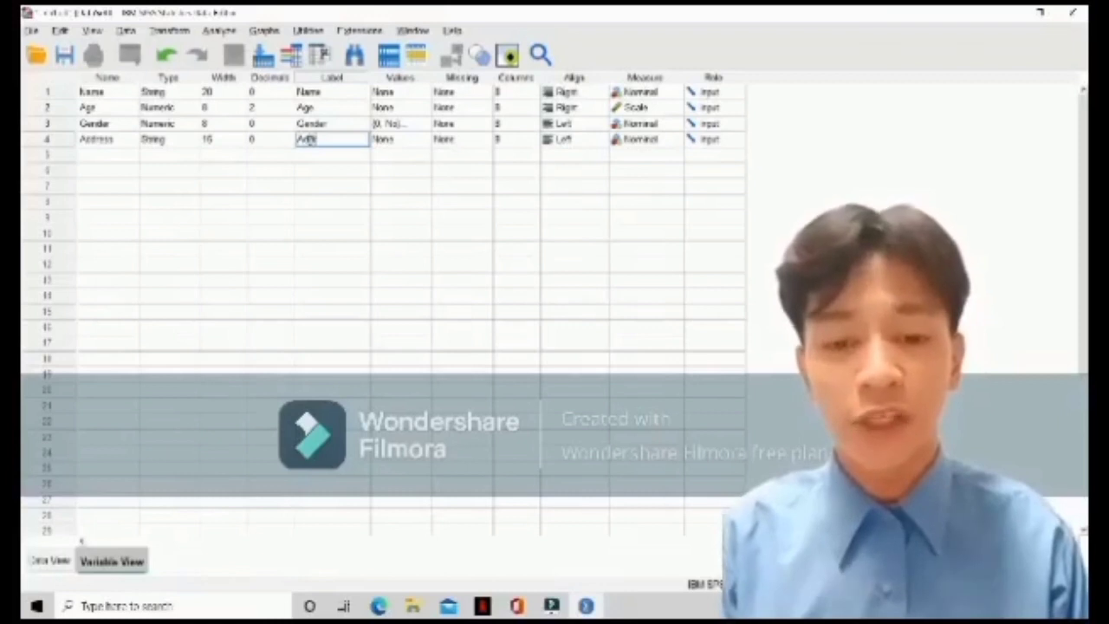
pyautogui.write('ess')
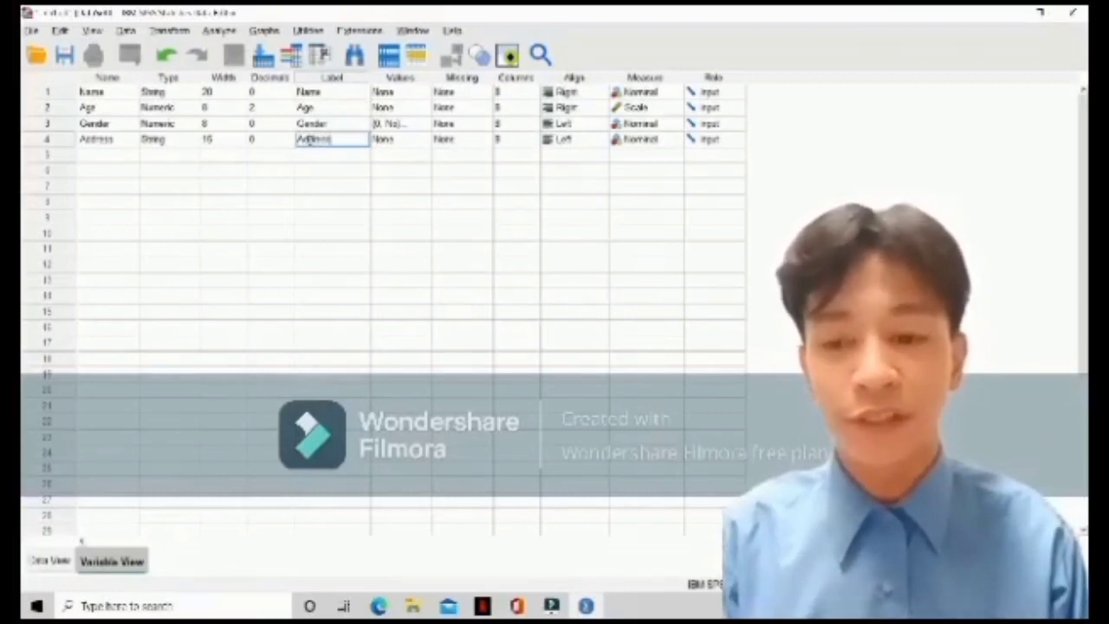
pyautogui.click(421, 143)
pyautogui.click(420, 143)
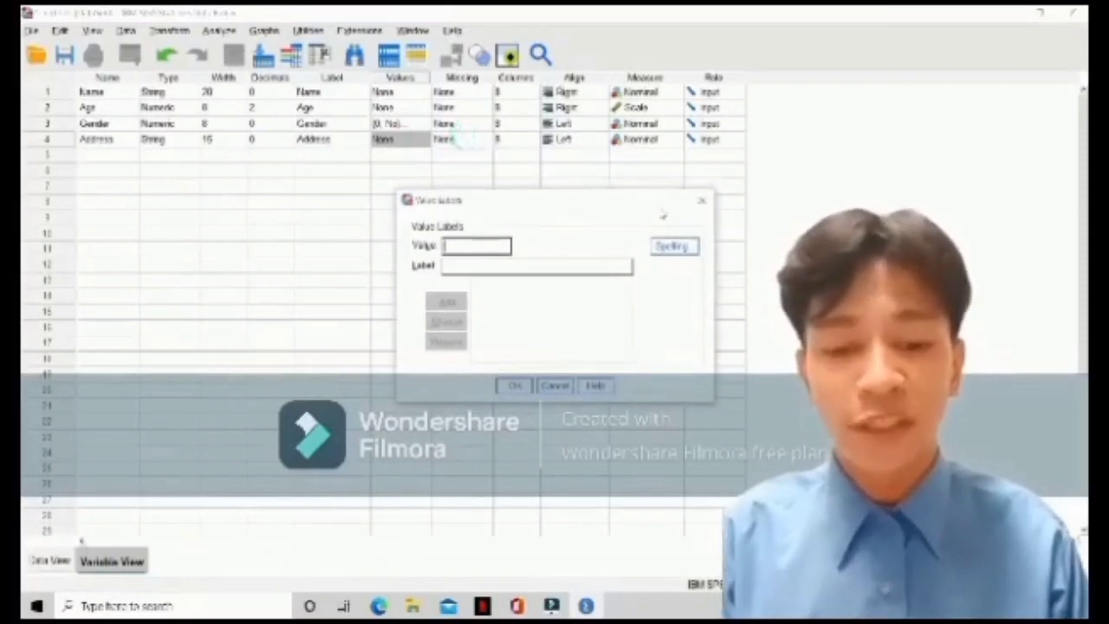
pyautogui.click(700, 204)
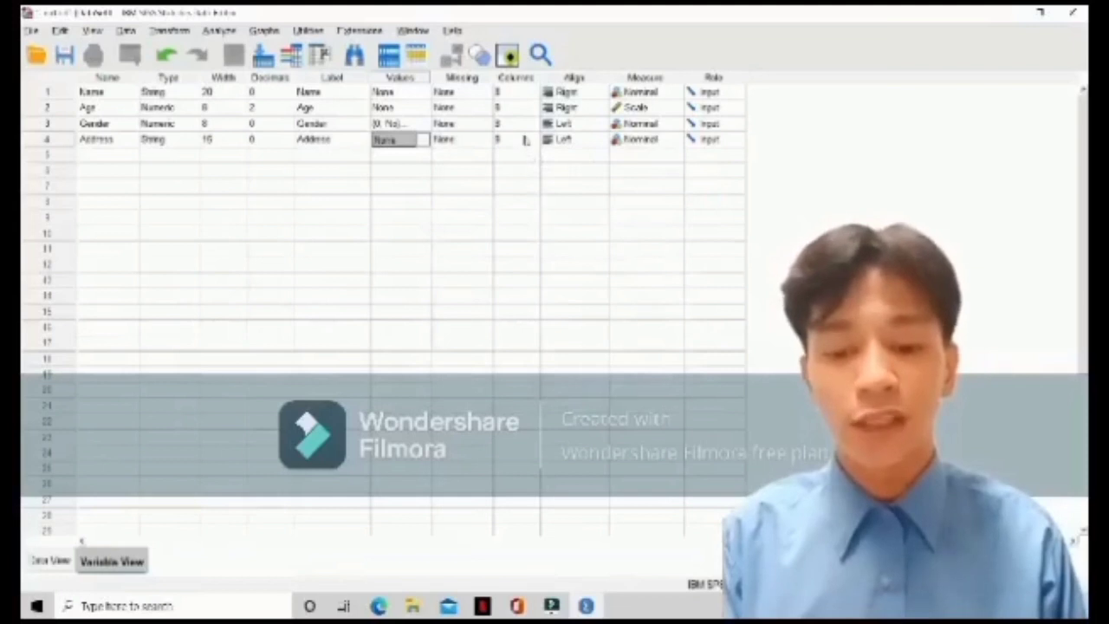
# Set the alignment of the Address variable to Right
pyautogui.click(589, 142)
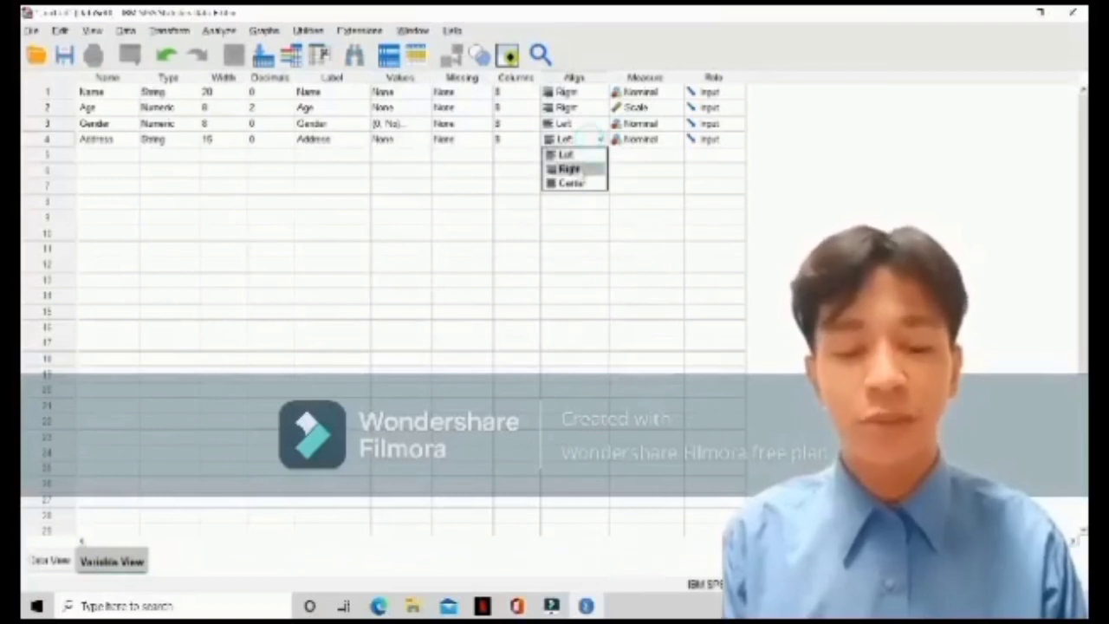
pyautogui.click(579, 169)
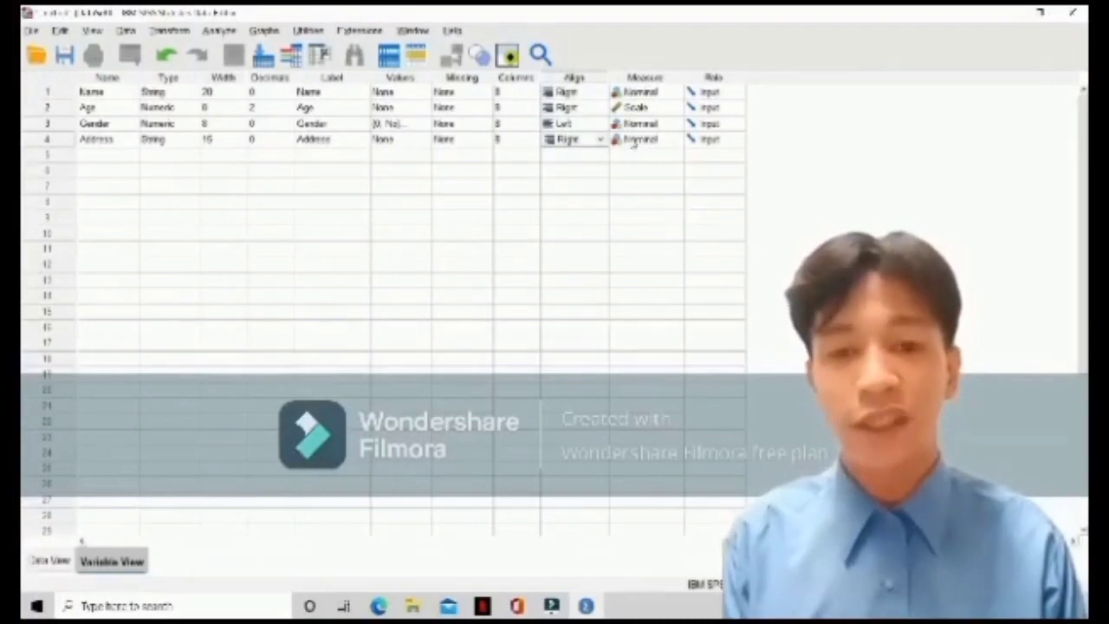
# Add a fifth variable named Contactnumber below Address, with the default Numeric type
pyautogui.click(110, 154)
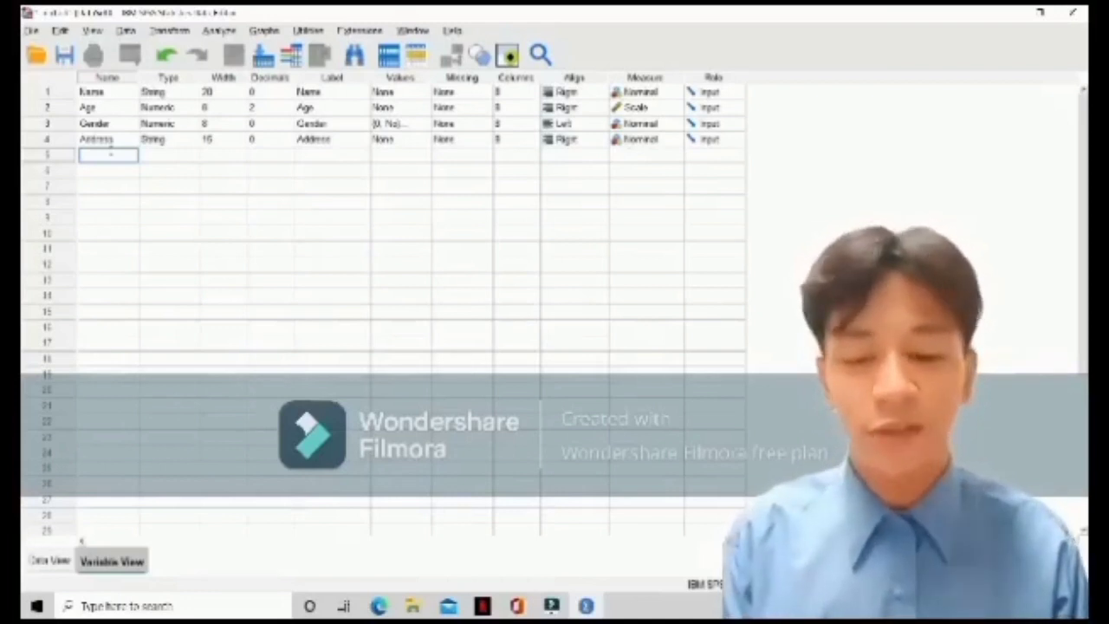
pyautogui.write('O')
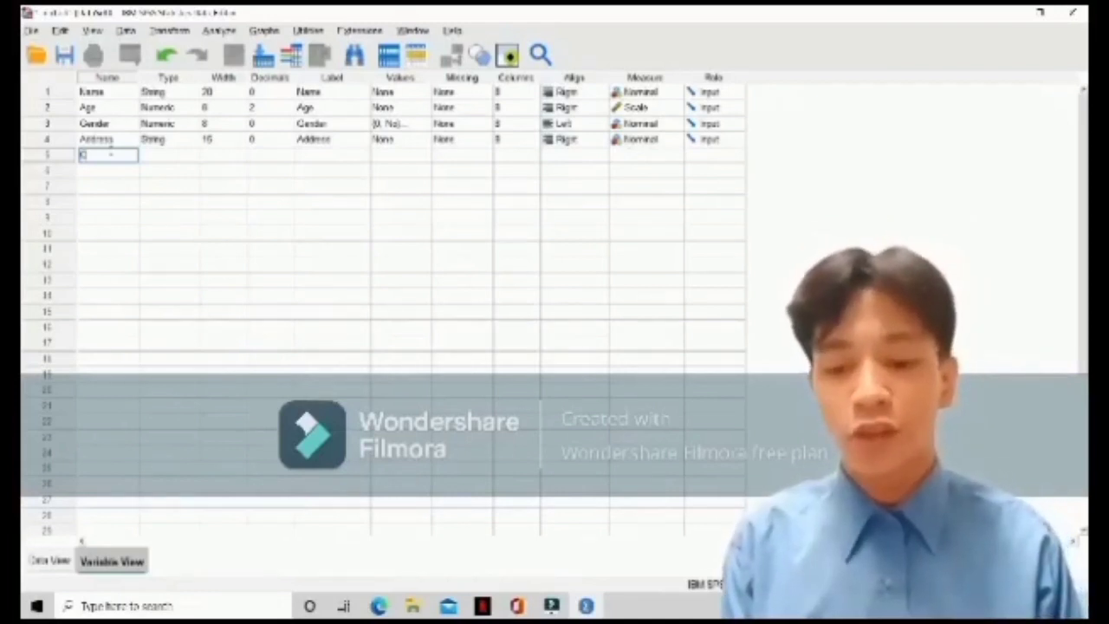
pyautogui.write('ccu')
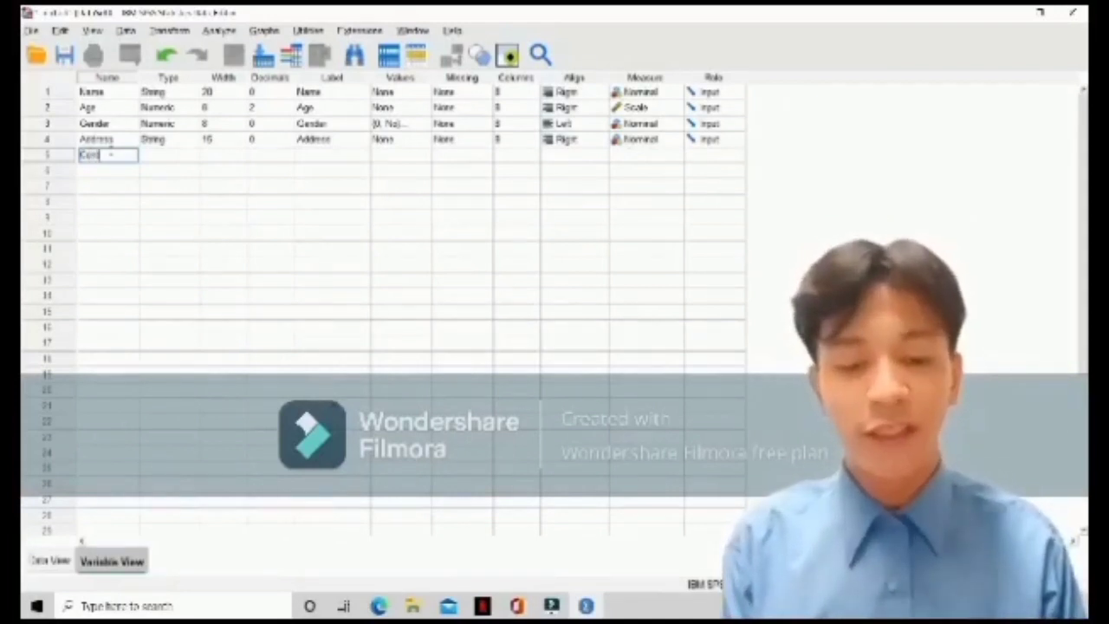
pyautogui.write('act')
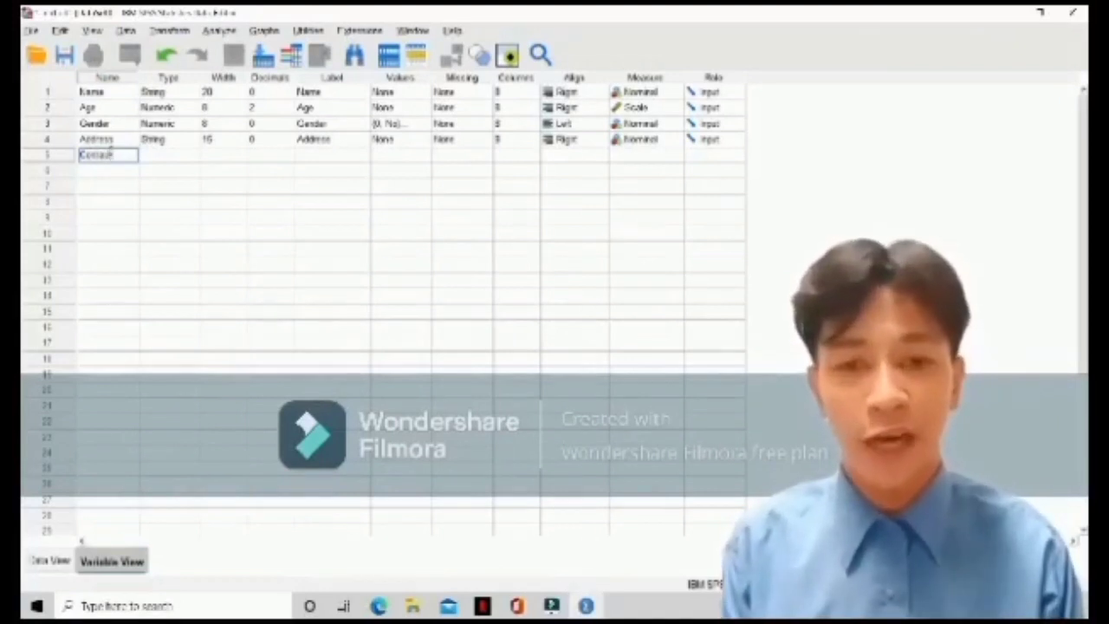
pyautogui.write('N')
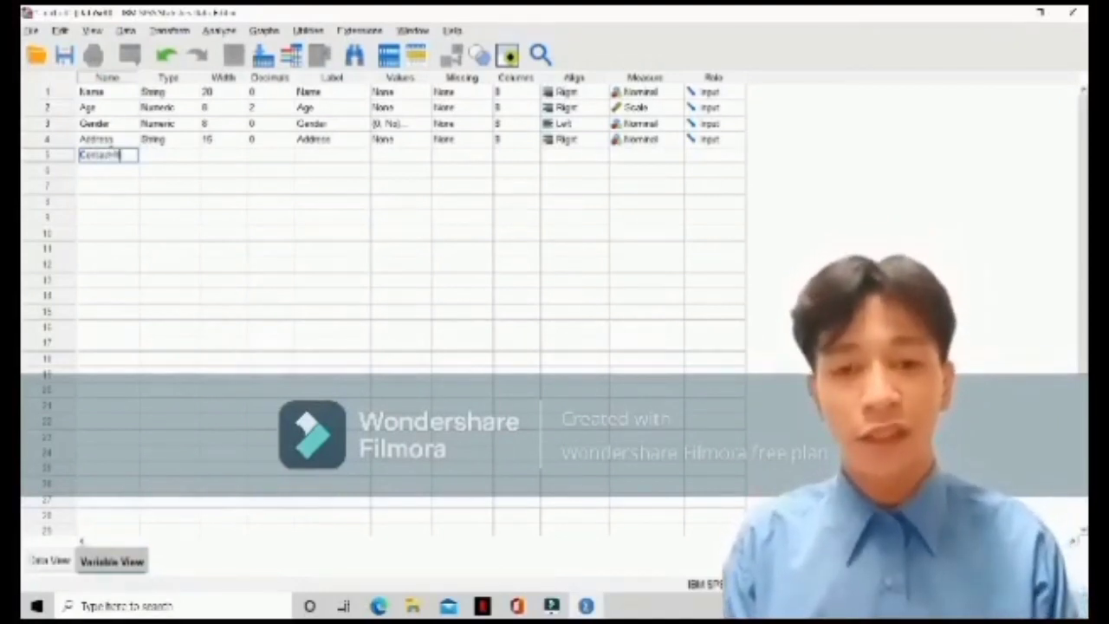
pyautogui.press('BackSpace')
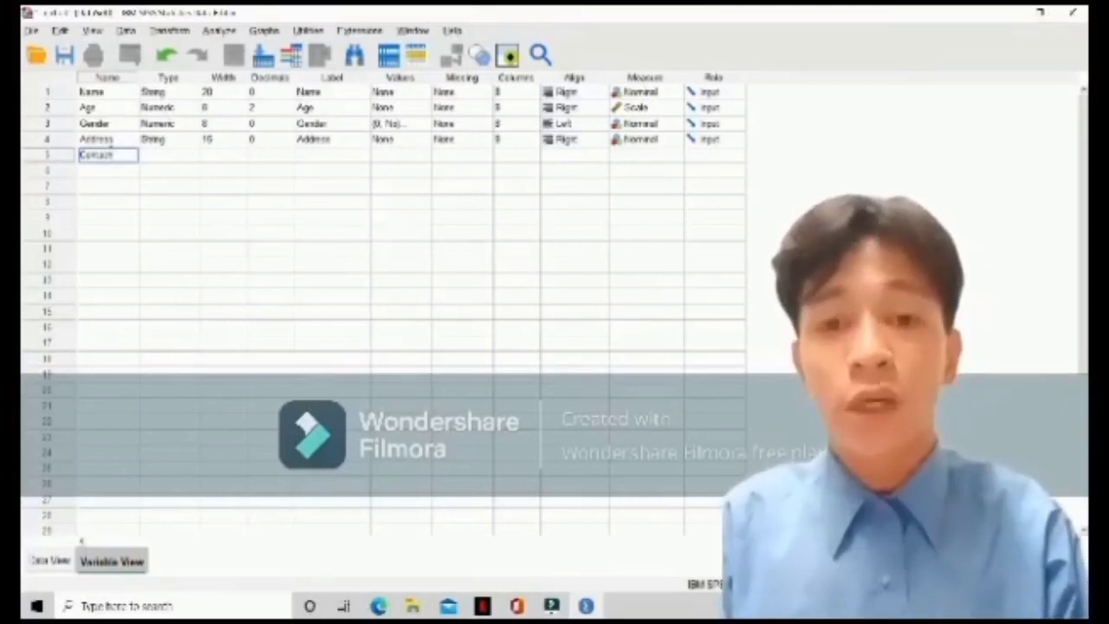
pyautogui.write('ntactNum')
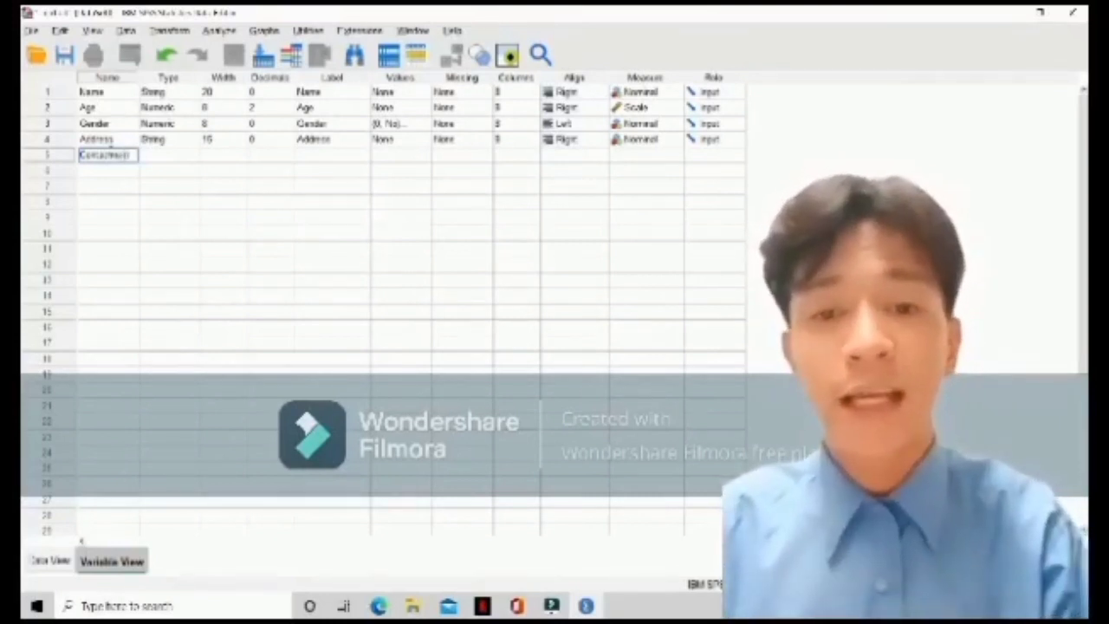
pyautogui.write('ber')
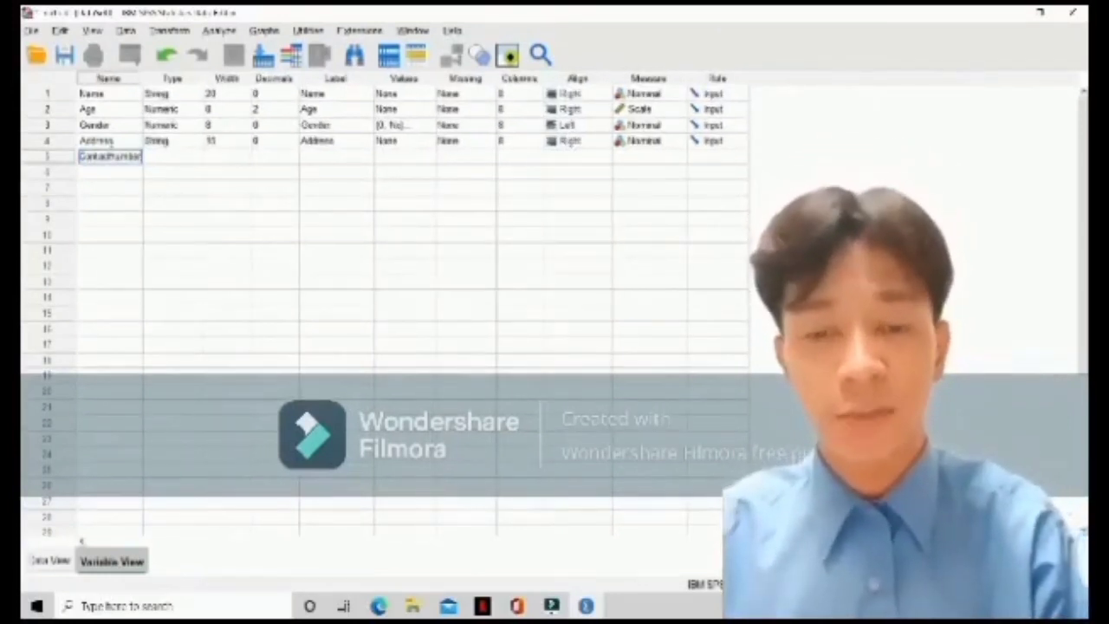
pyautogui.click(178, 159)
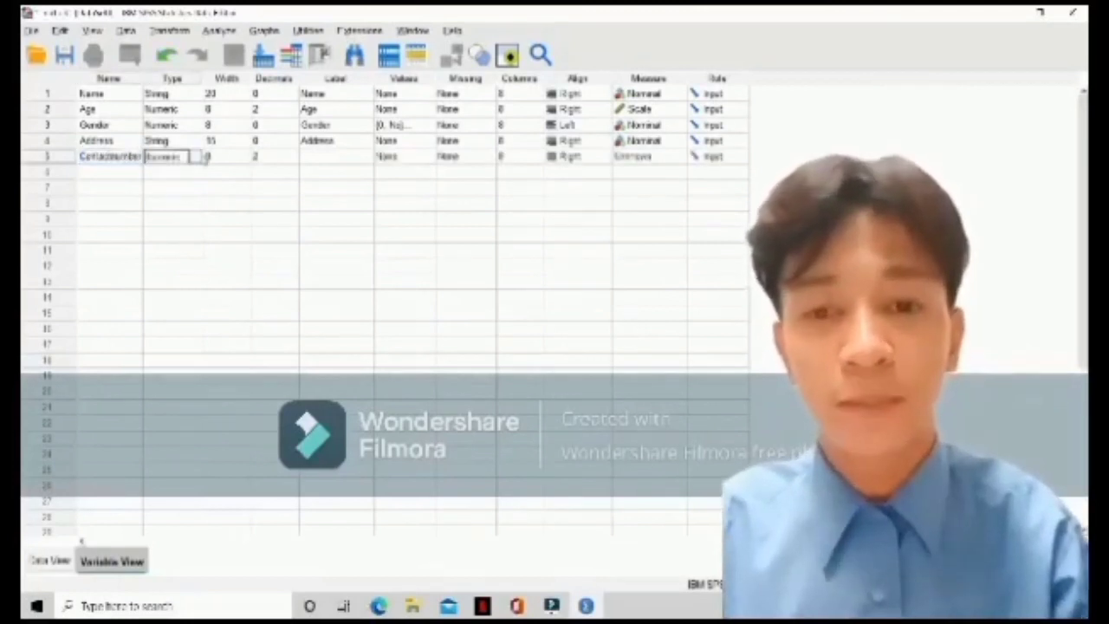
# Set the Contactnumber variable's width to 11 and its decimals to 0
pyautogui.click(227, 156)
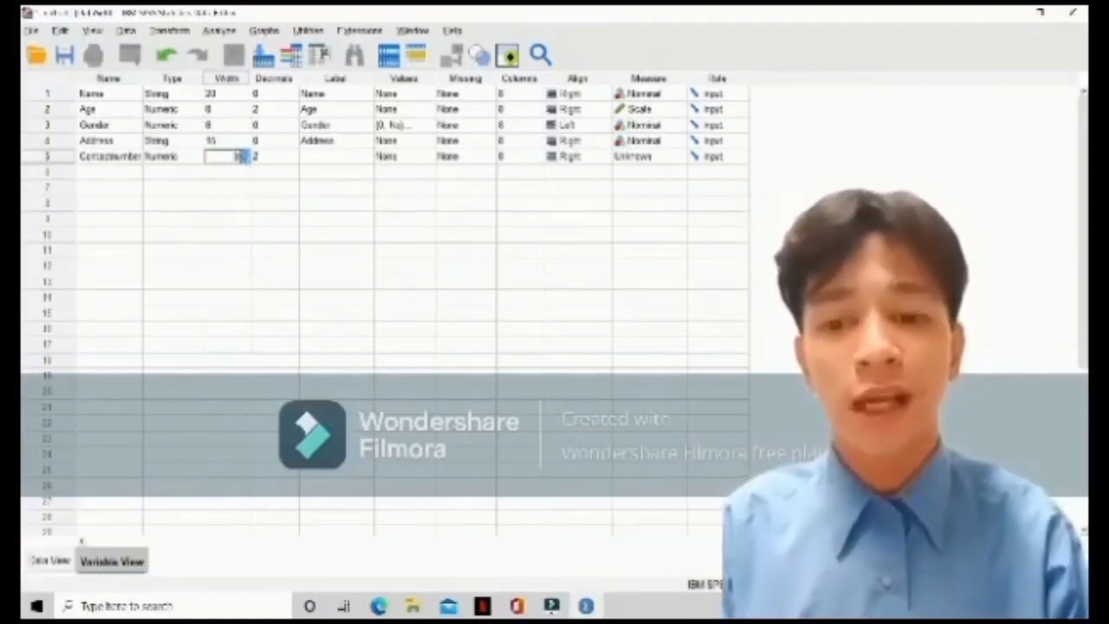
pyautogui.click(246, 152)
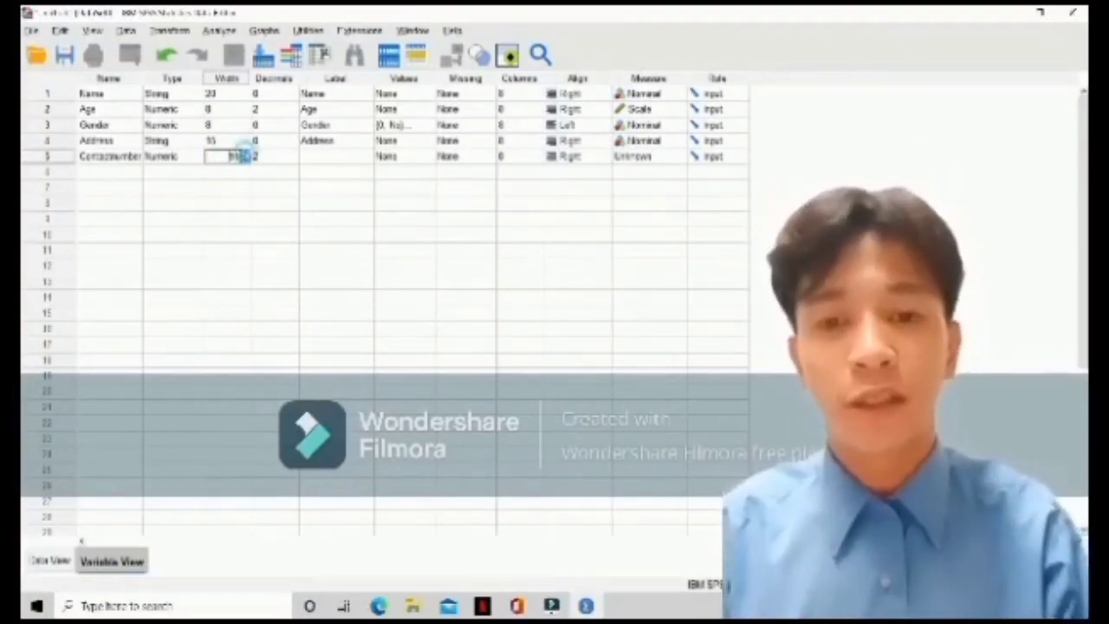
pyautogui.click(246, 152)
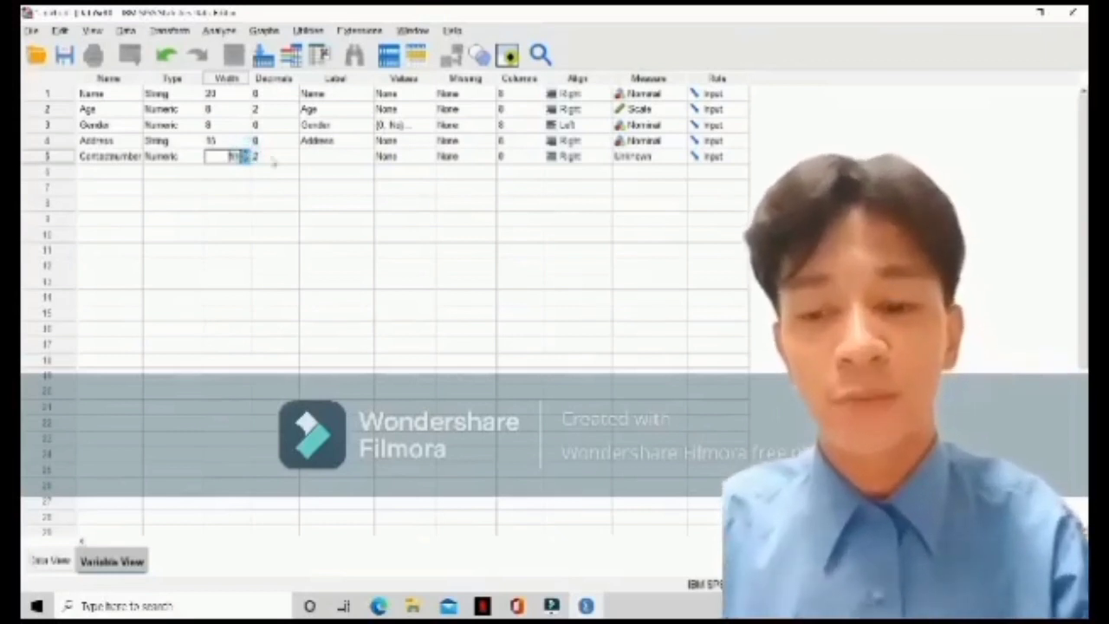
pyautogui.click(277, 158)
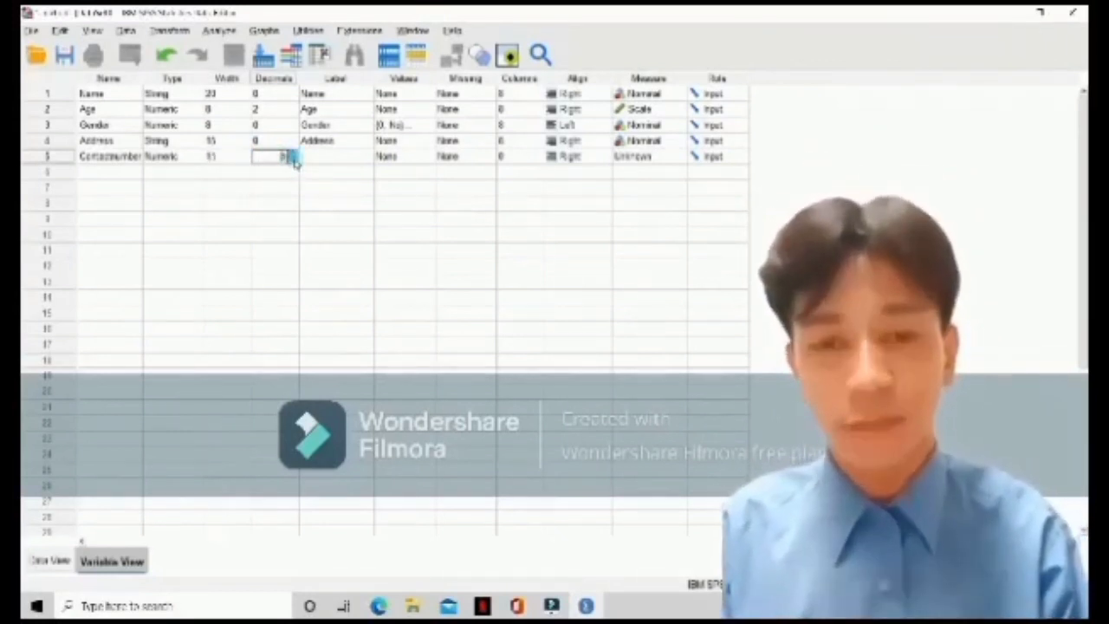
# Give the Contactnumber variable the label "Contact Number"
pyautogui.click(313, 153)
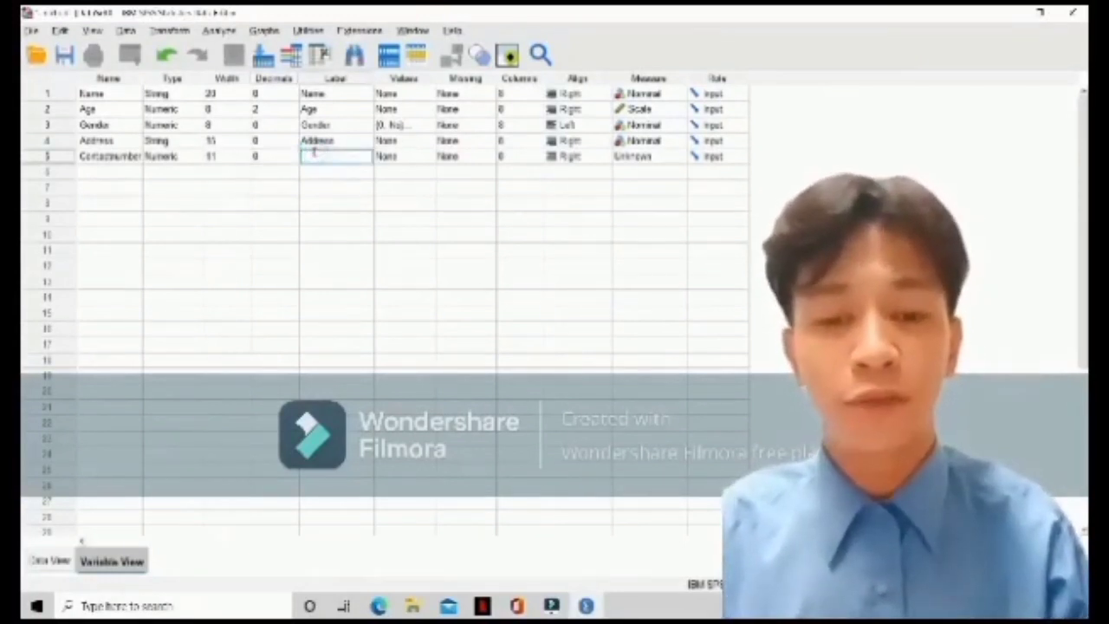
pyautogui.write('Con')
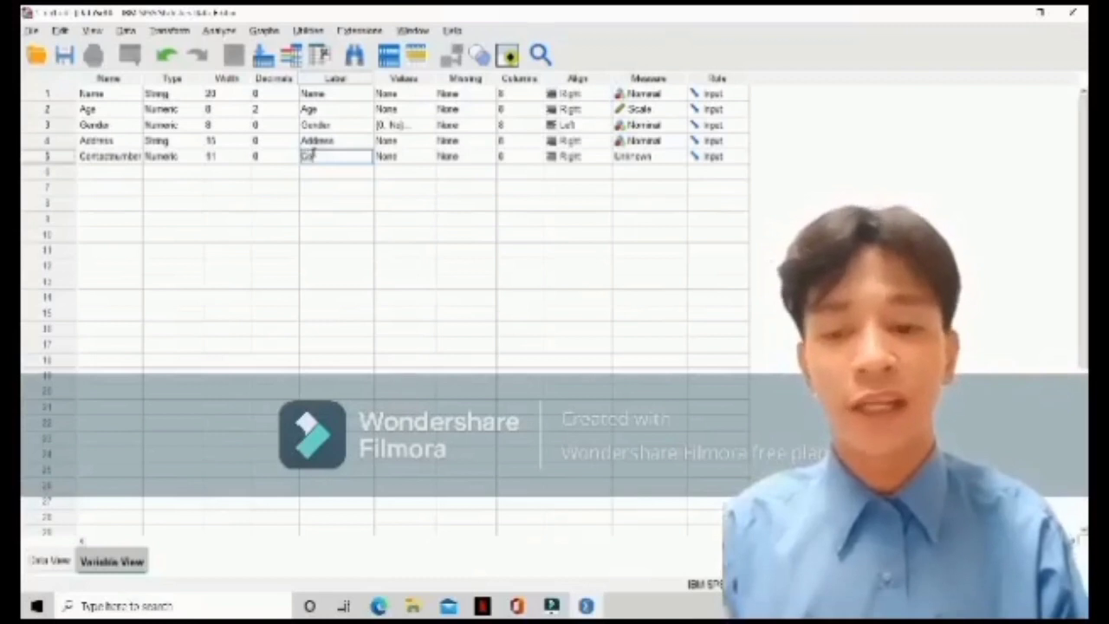
pyautogui.write('tact')
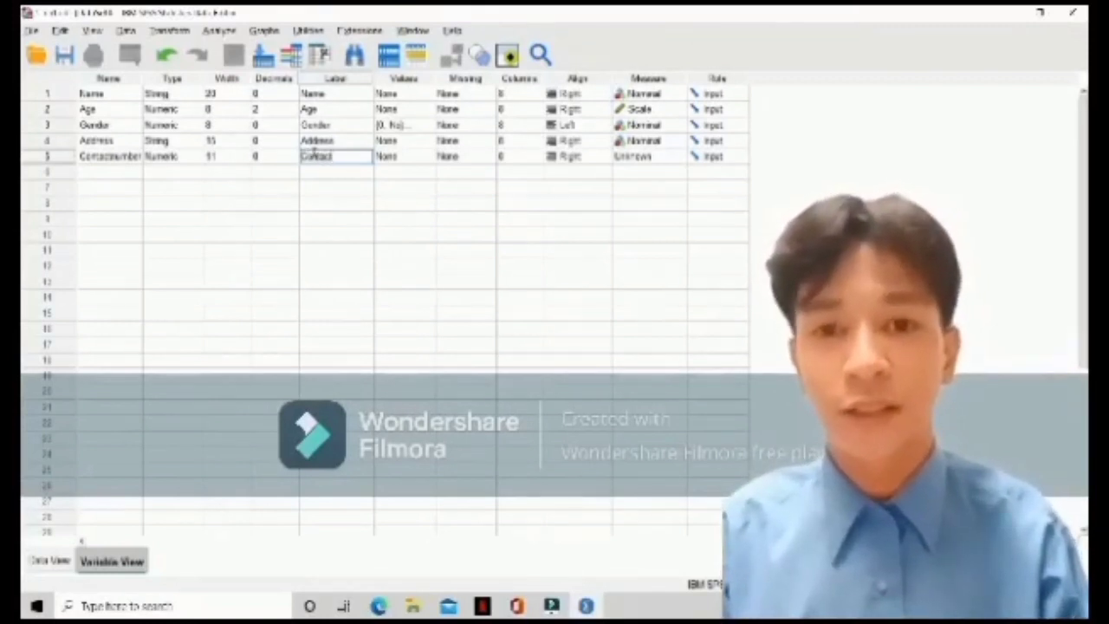
pyautogui.write(' Nu')
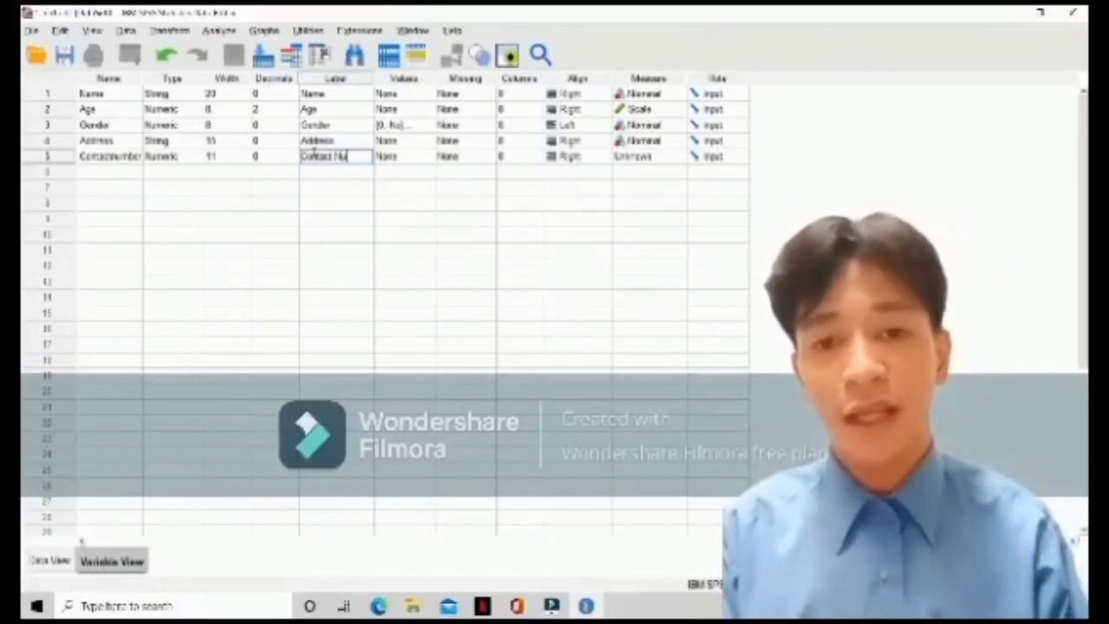
pyautogui.write('mber')
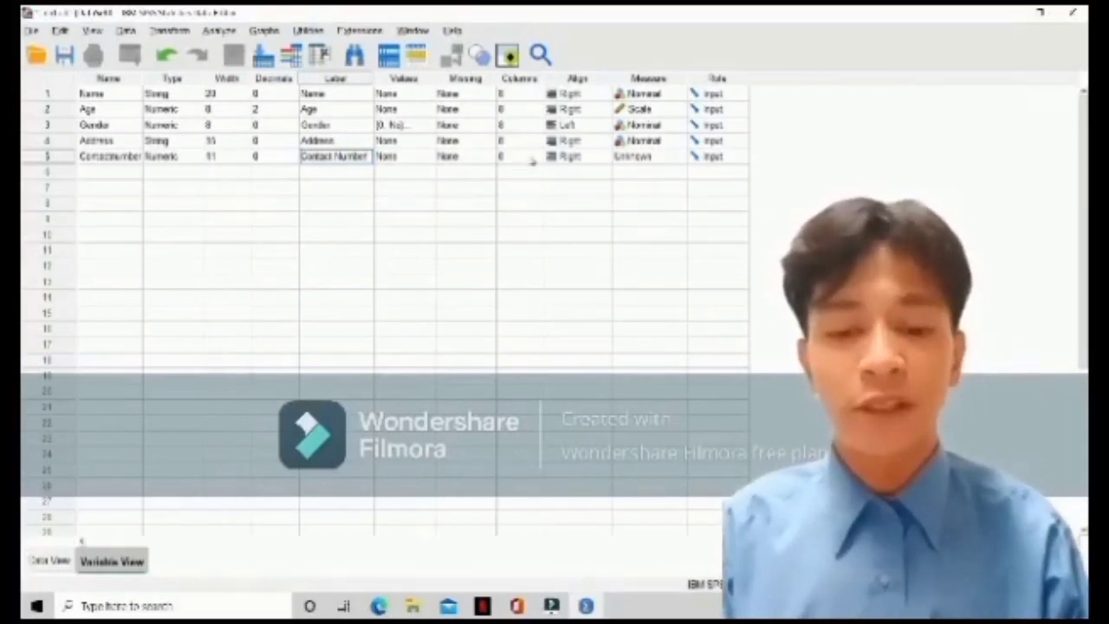
# Set the Contactnumber variable's alignment to Left and its measurement level to Nominal
pyautogui.click(598, 157)
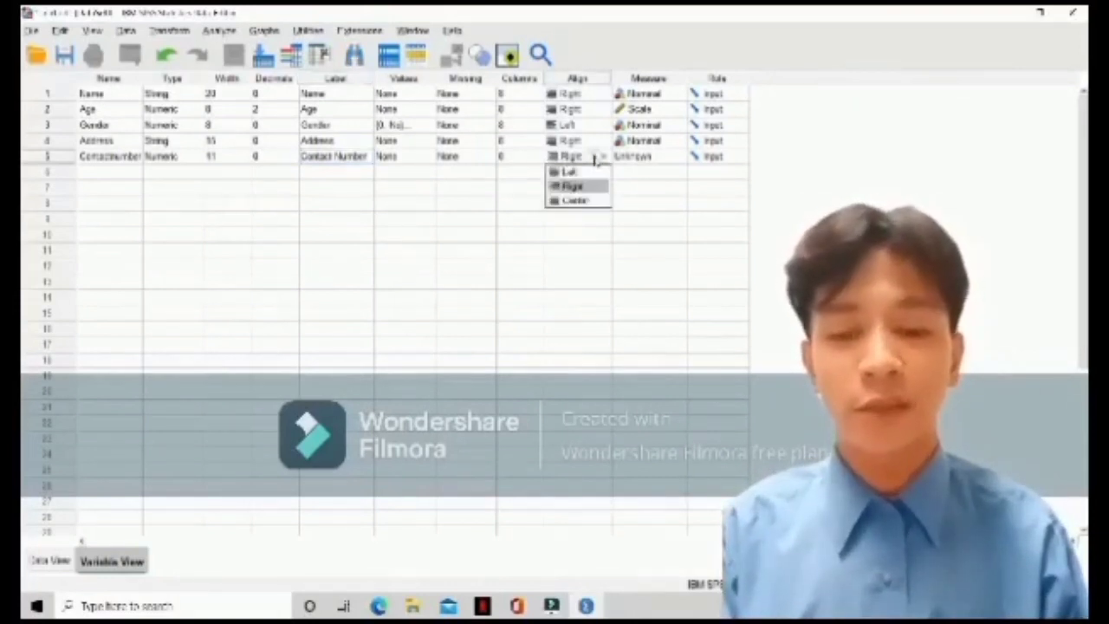
pyautogui.click(594, 172)
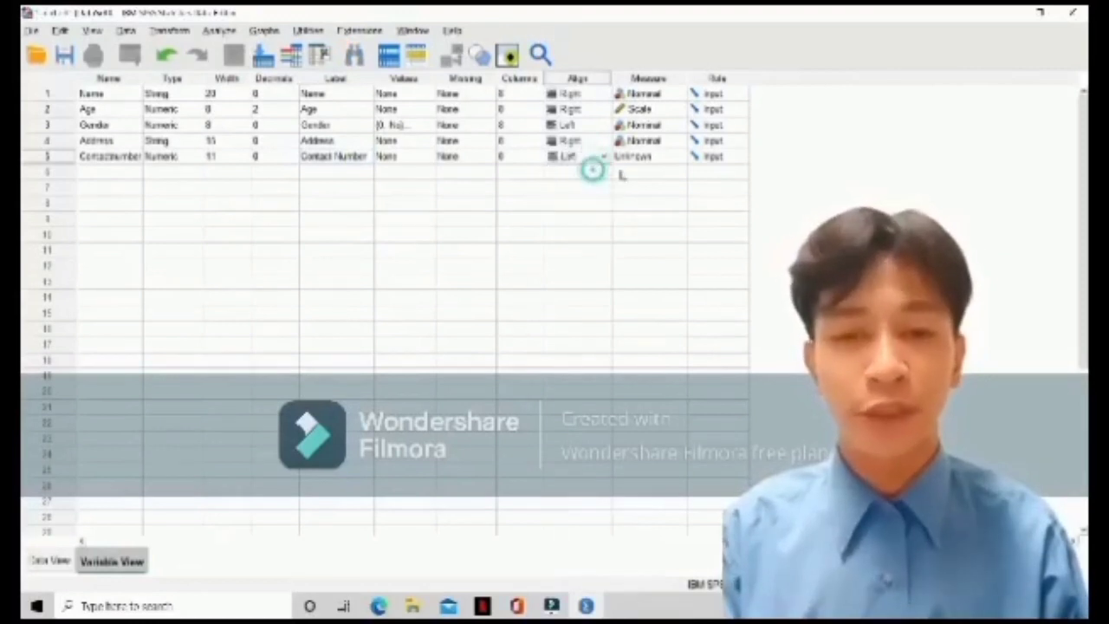
pyautogui.click(638, 157)
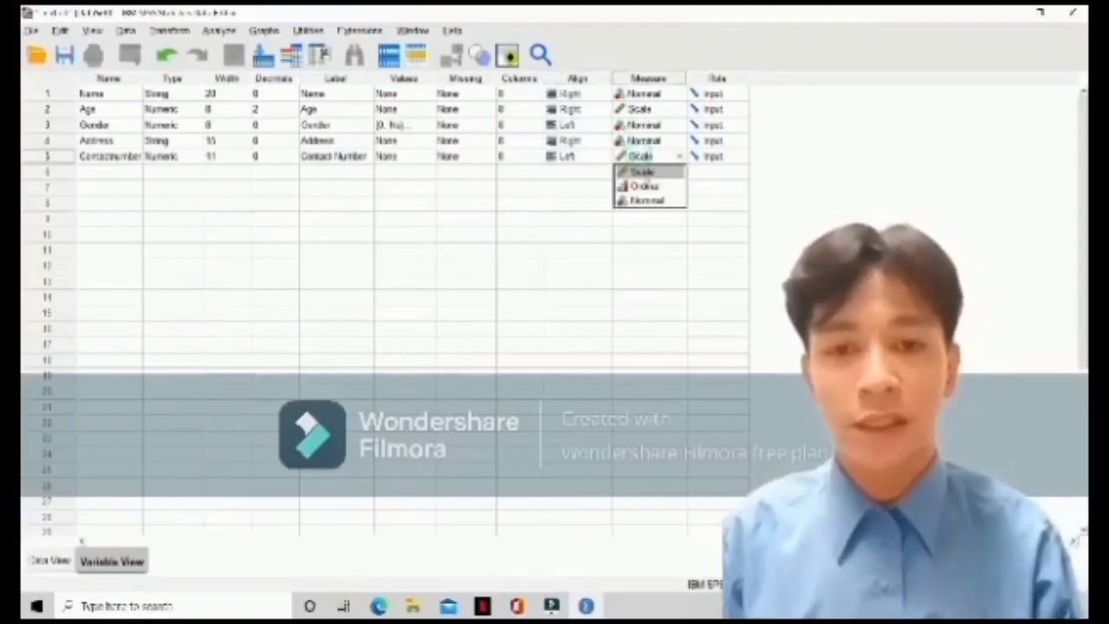
pyautogui.click(646, 199)
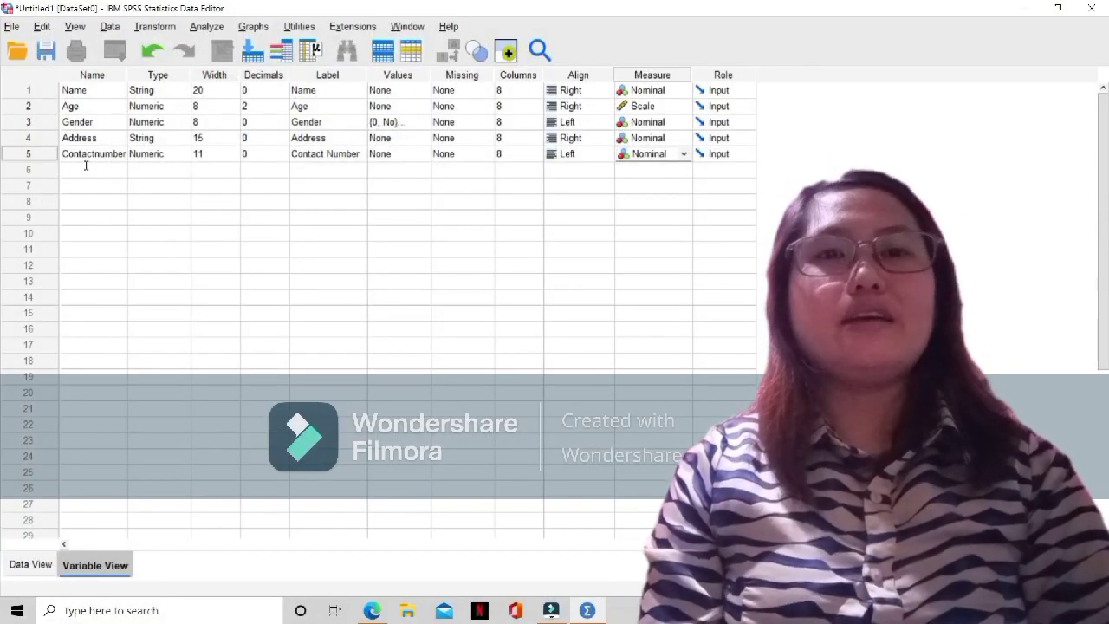
# Add a sixth variable named Manufacturingcompany below Contactnumber
pyautogui.click(86, 168)
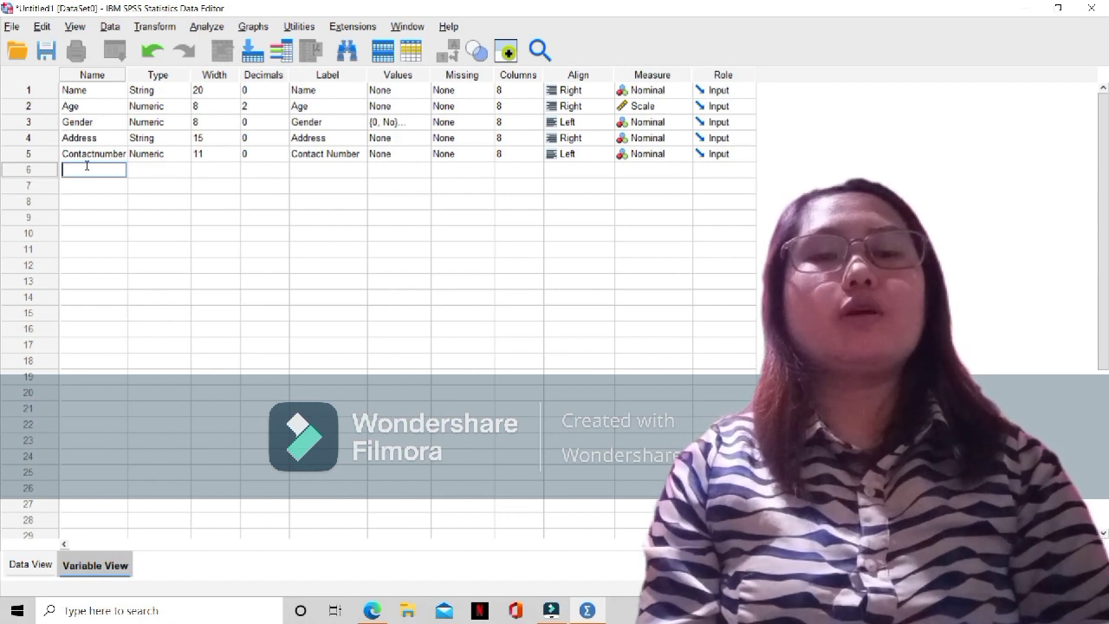
pyautogui.write('M')
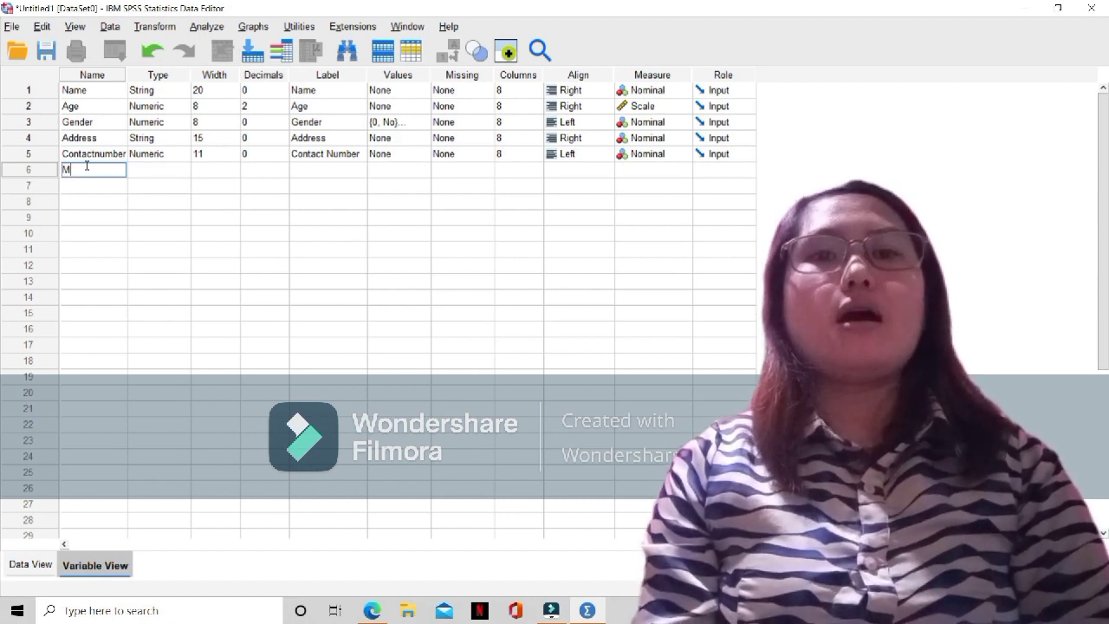
pyautogui.write('anu')
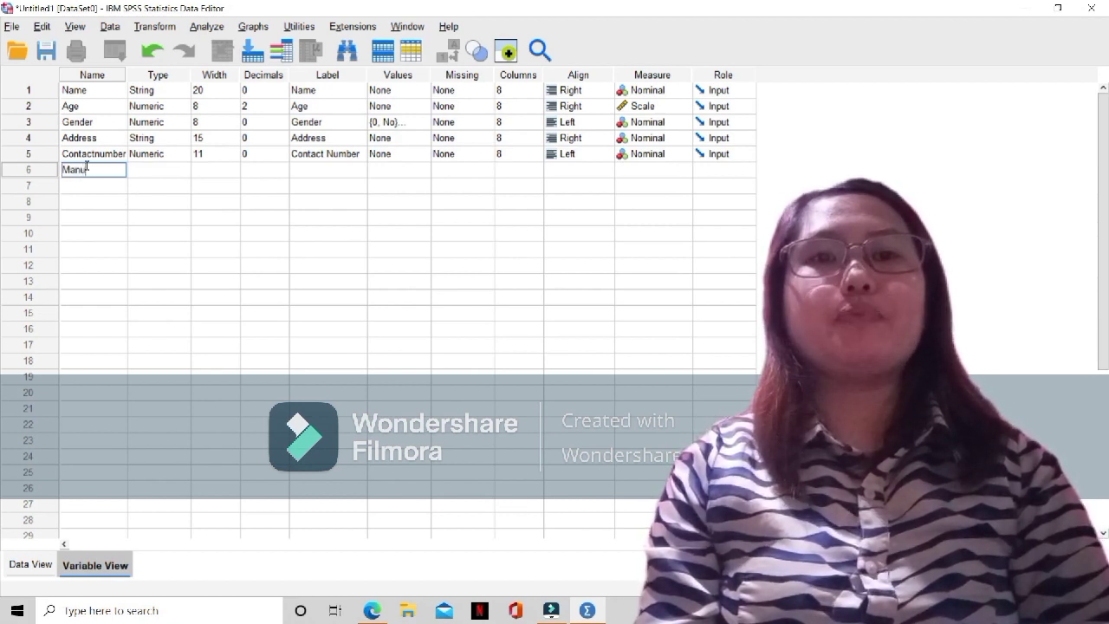
pyautogui.write('fac')
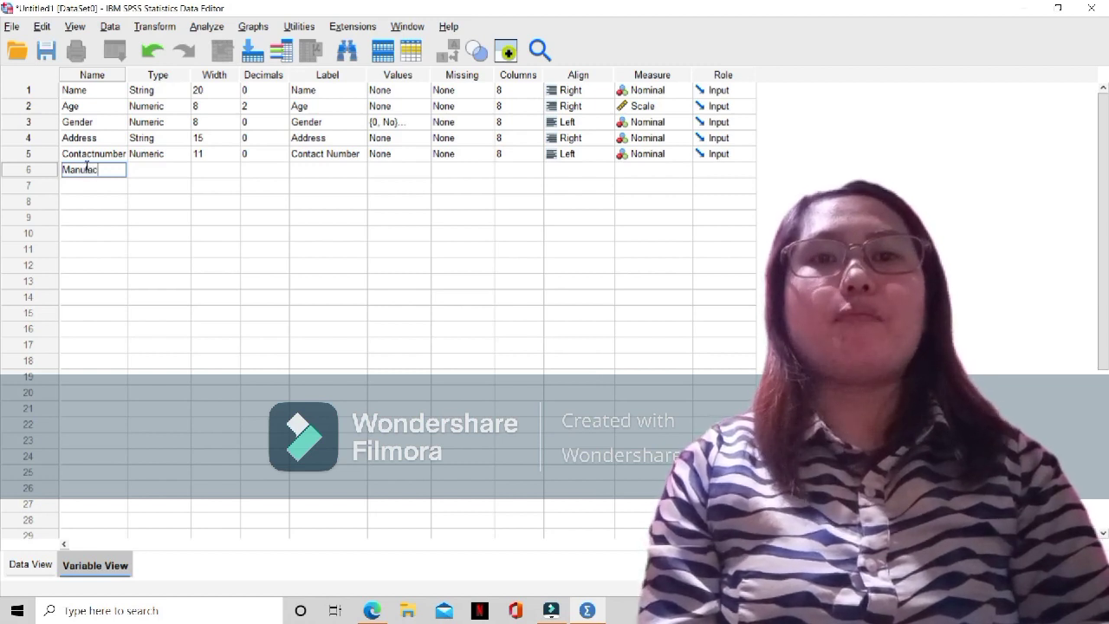
pyautogui.write('tu')
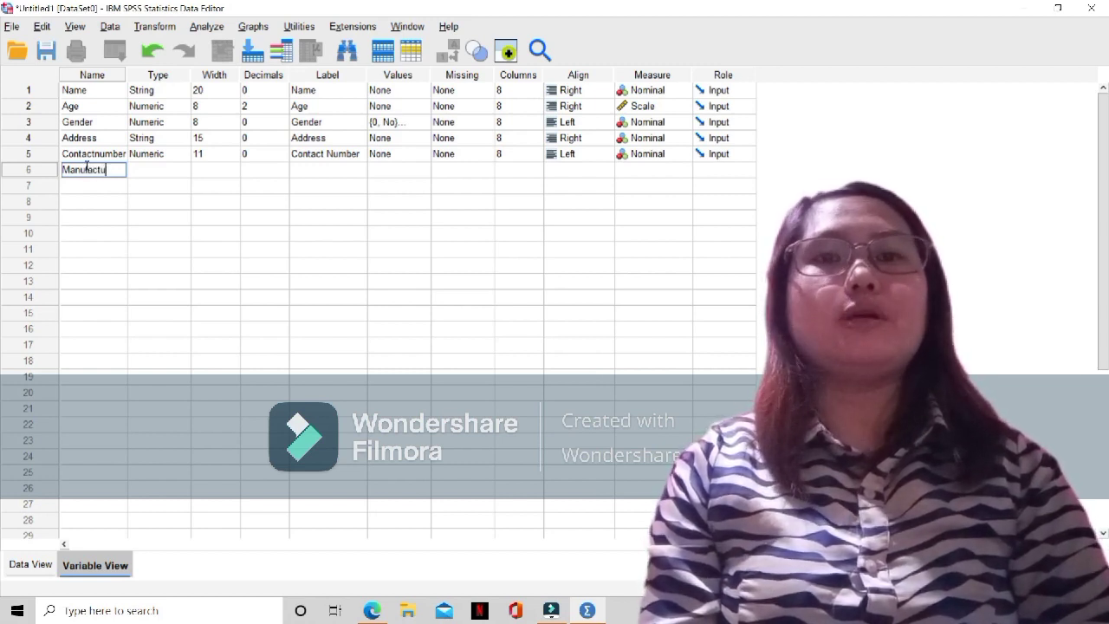
pyautogui.write('rin')
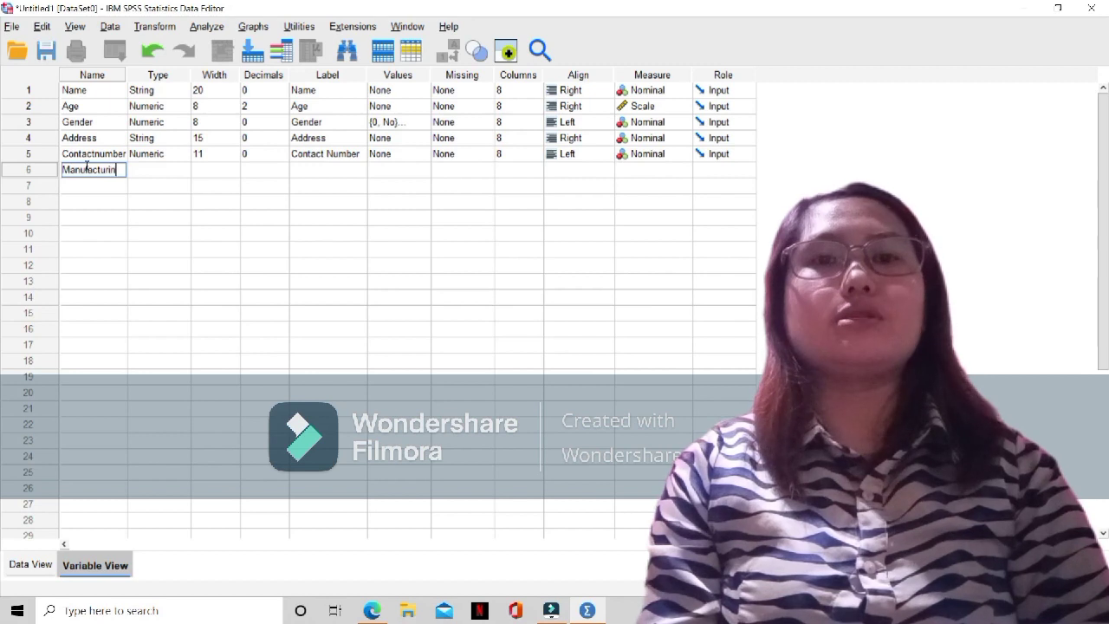
pyautogui.write('g')
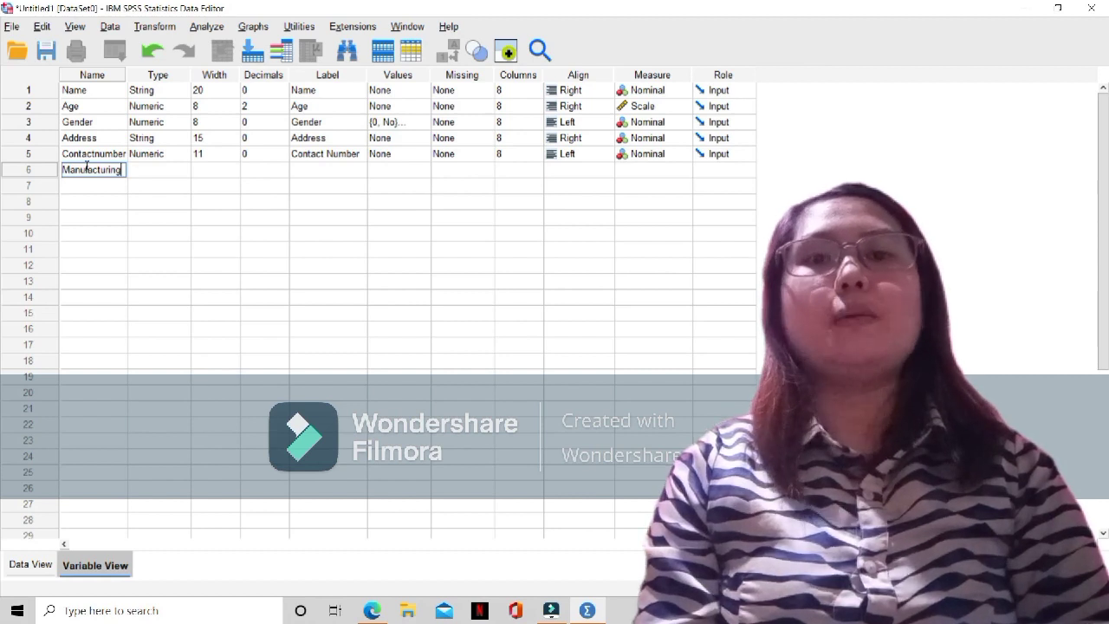
pyautogui.write('co')
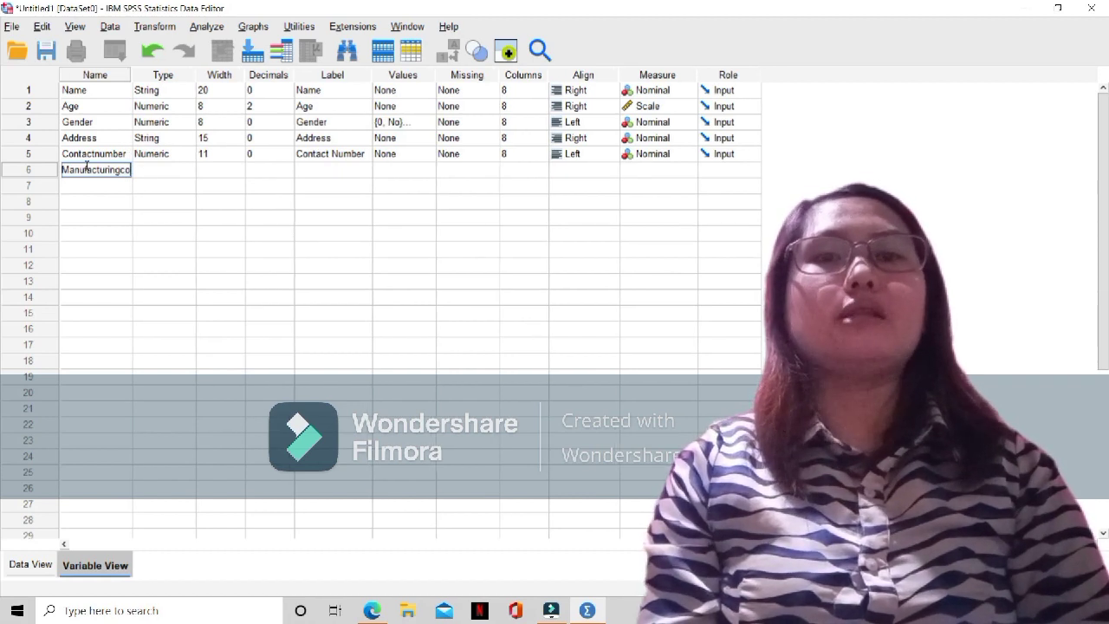
pyautogui.write('mp')
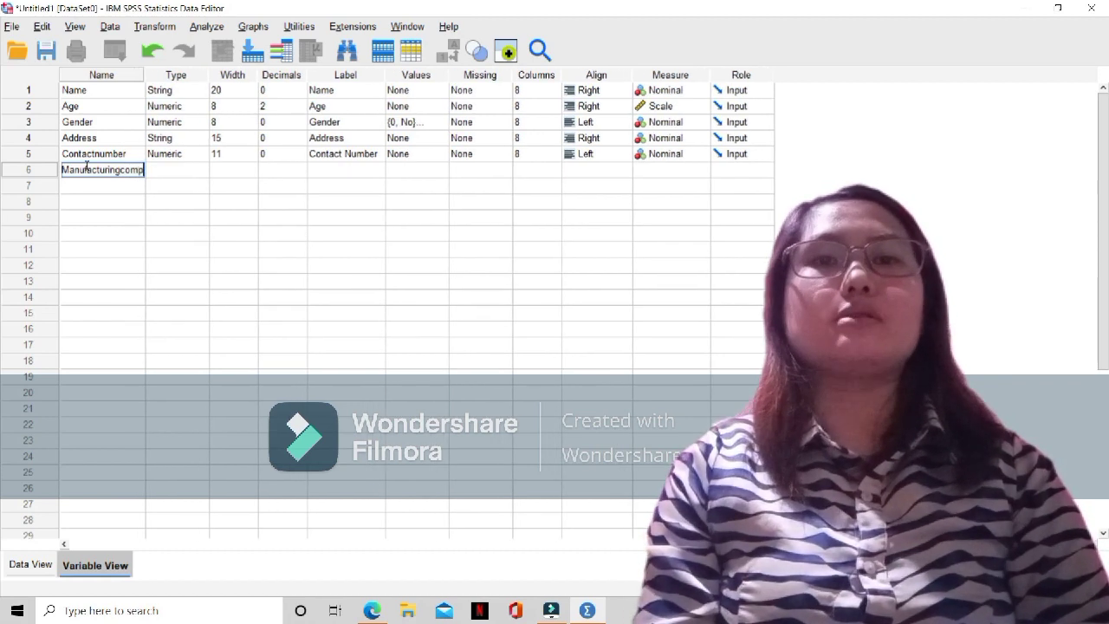
pyautogui.write('any')
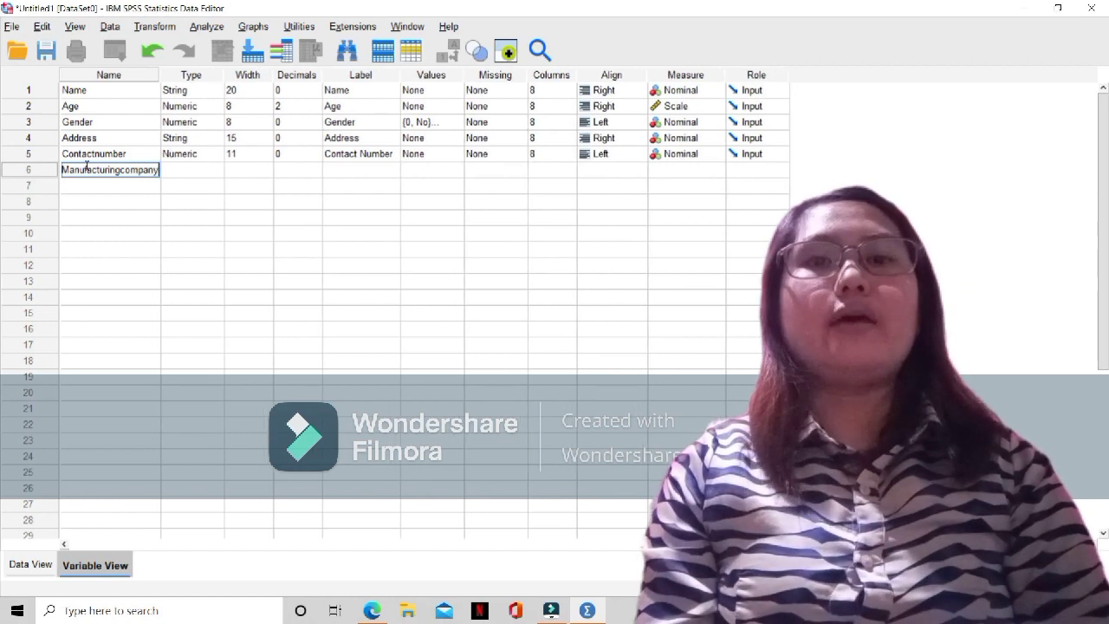
# Confirm Numeric as the Manufacturingcompany variable's type and open its width for editing
pyautogui.click(190, 170)
pyautogui.click(215, 170)
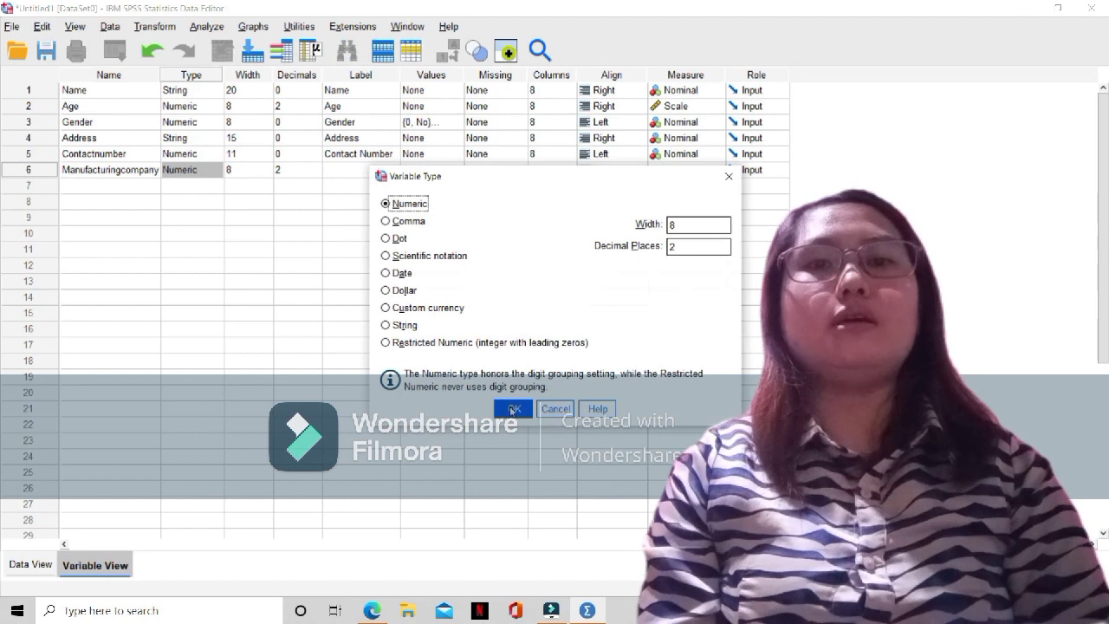
pyautogui.click(514, 408)
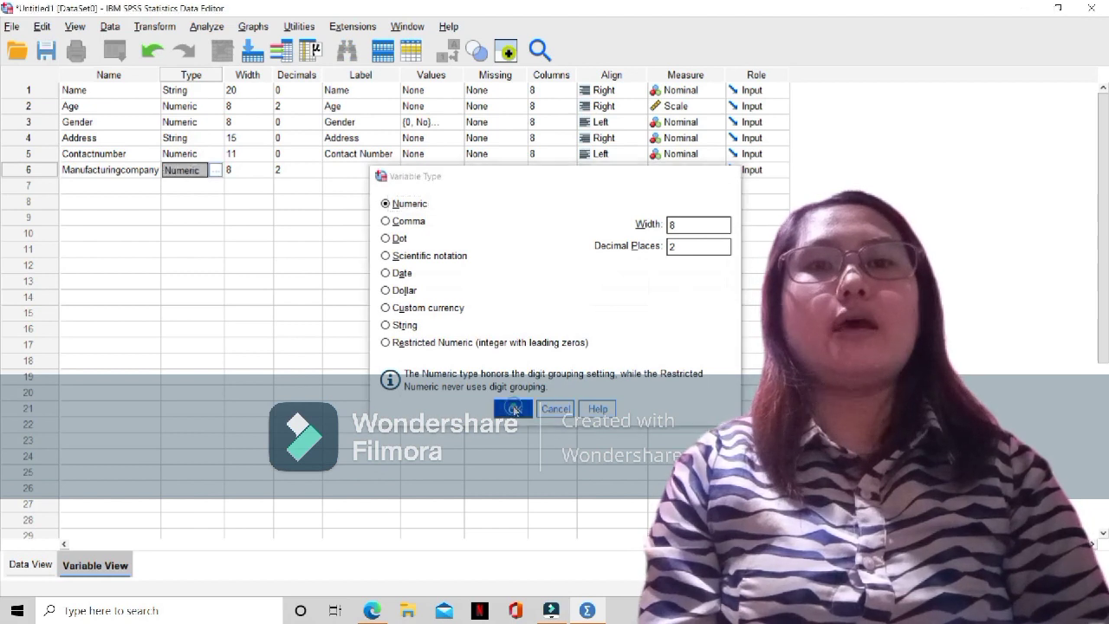
pyautogui.click(248, 170)
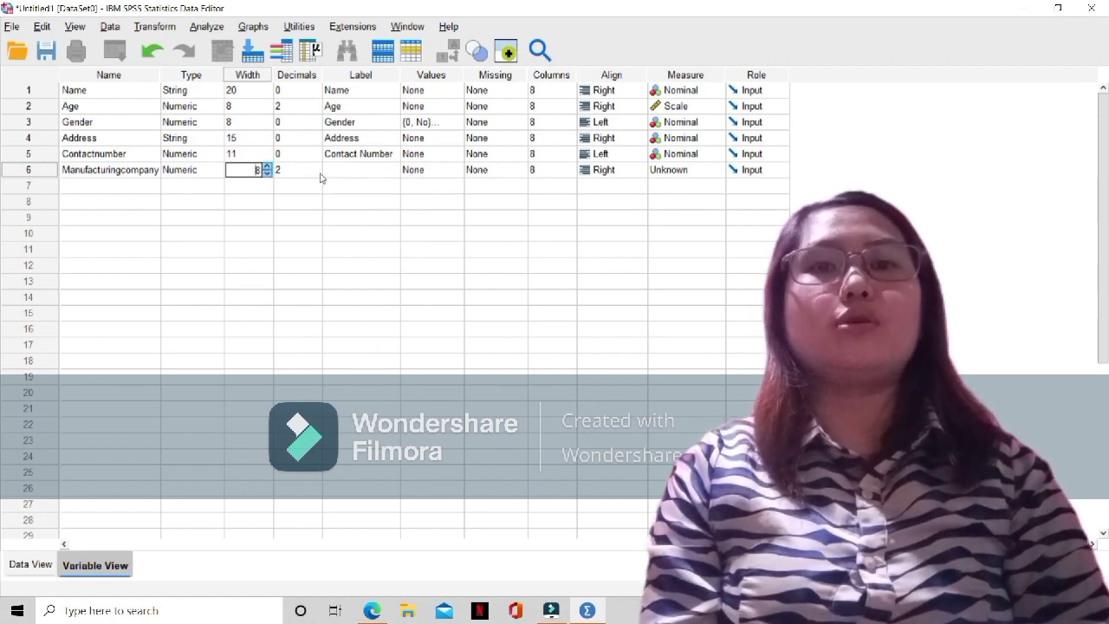
# Set the Manufacturingcompany variable's decimals to 0
pyautogui.click(296, 168)
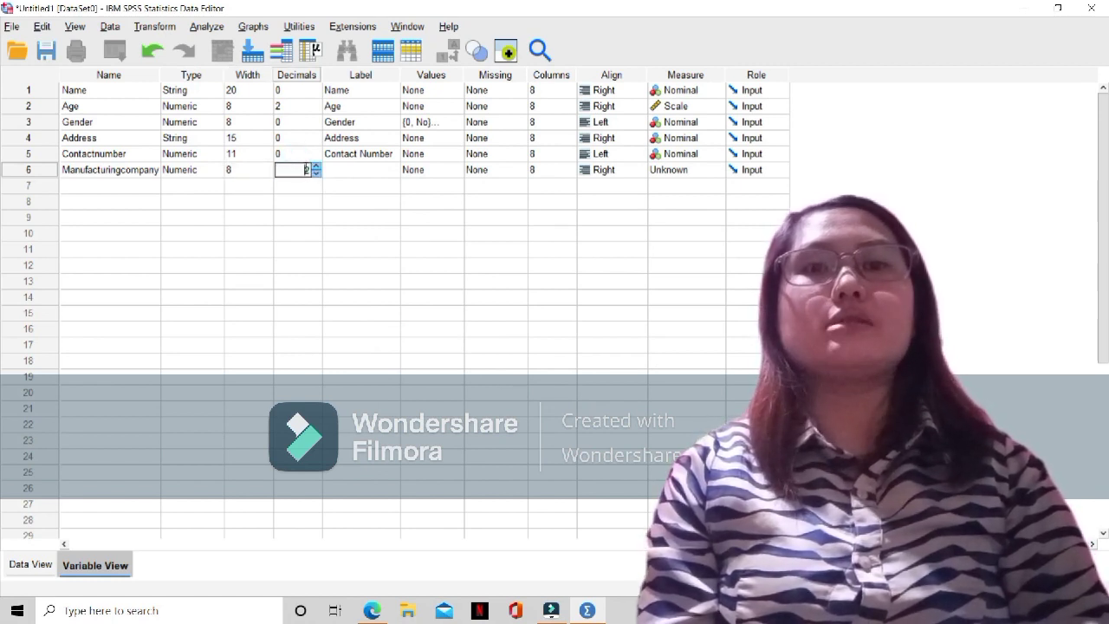
pyautogui.click(316, 174)
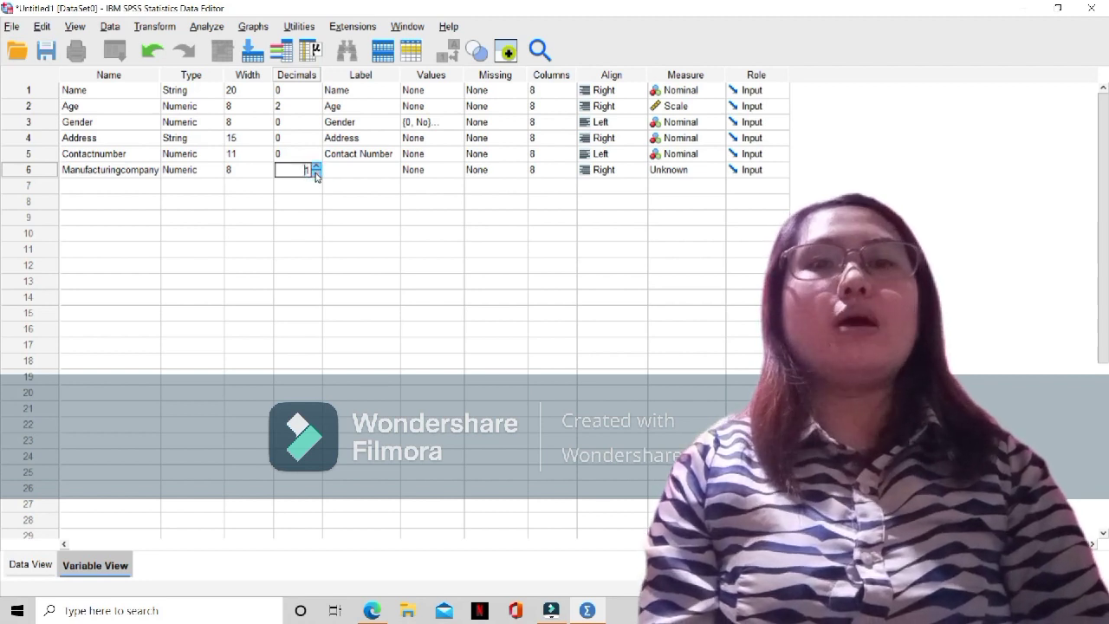
pyautogui.click(316, 174)
# Begin the Manufacturingcompany label with "Do you or any member of your family, relatives or close friends work for a manufacturing company"
pyautogui.click(355, 168)
pyautogui.write('Do')
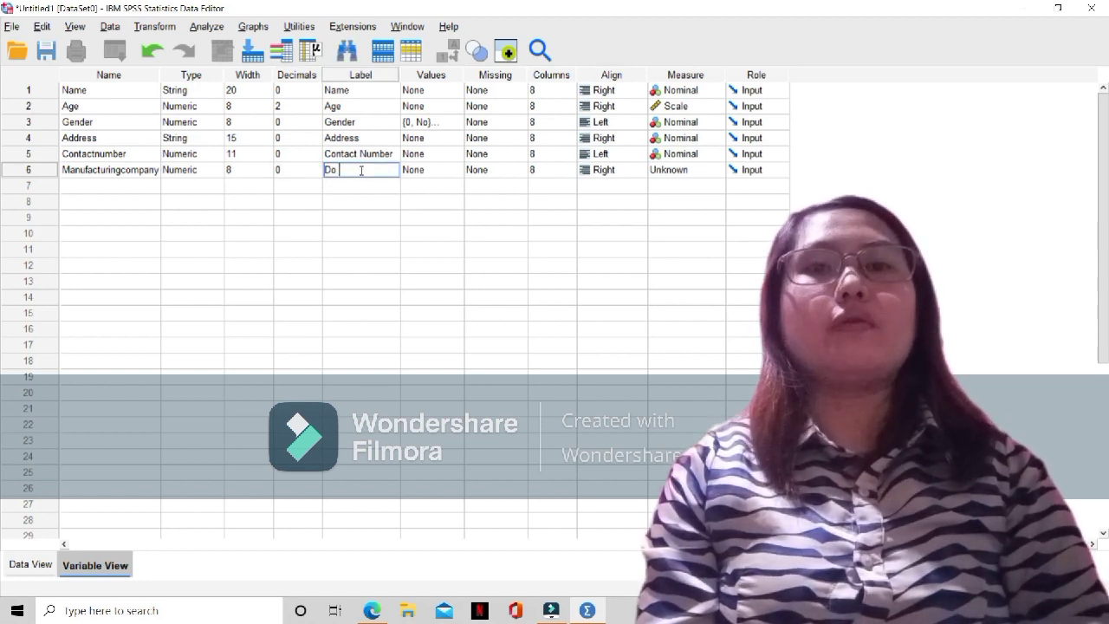
pyautogui.write(' you own any oember of your fami')
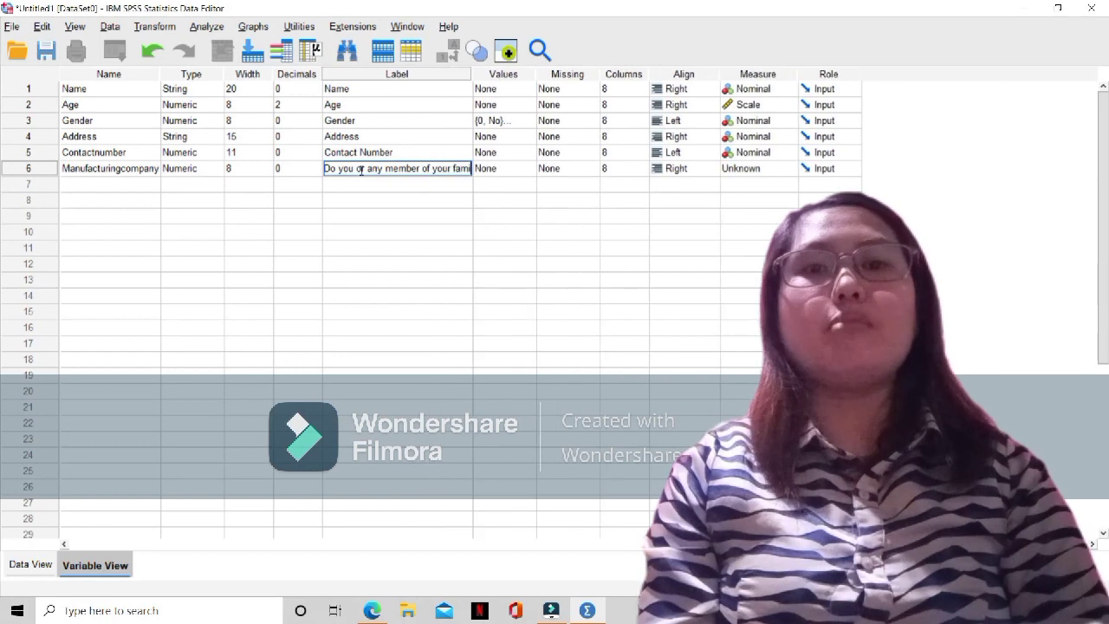
pyautogui.write('ly, relatives or close friends')
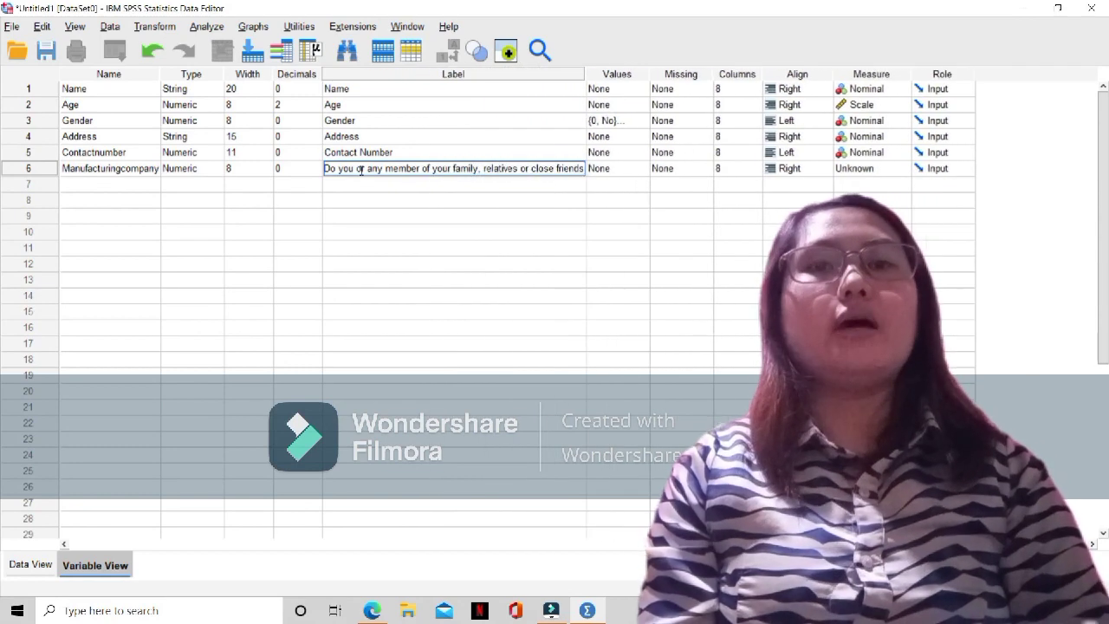
pyautogui.write(' work for a manufacting company')
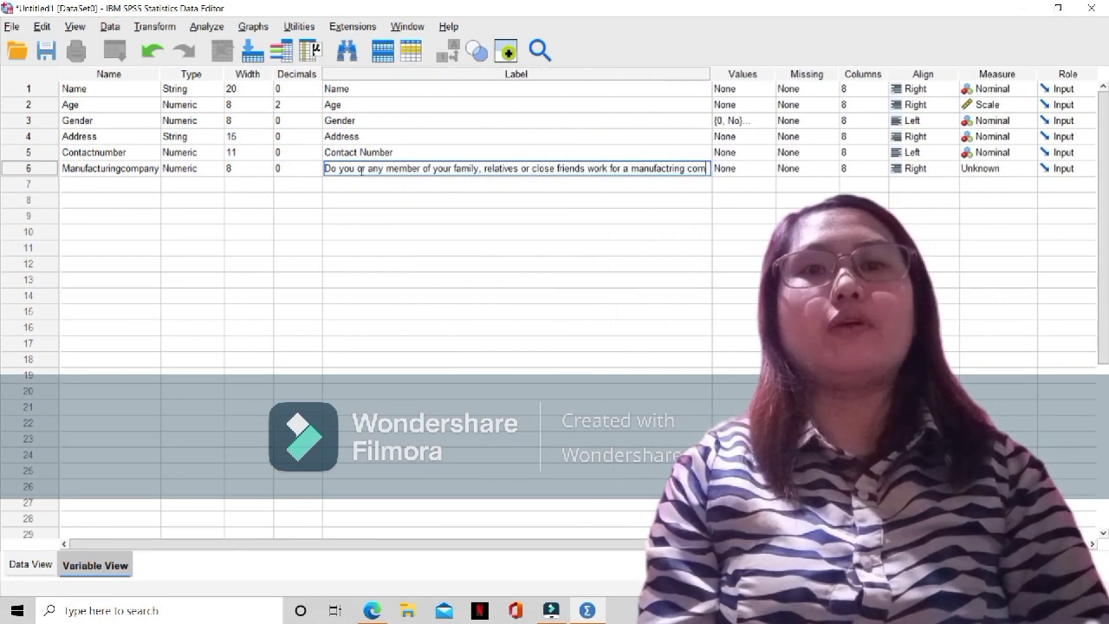
pyautogui.click(667, 168)
pyautogui.write('ur')
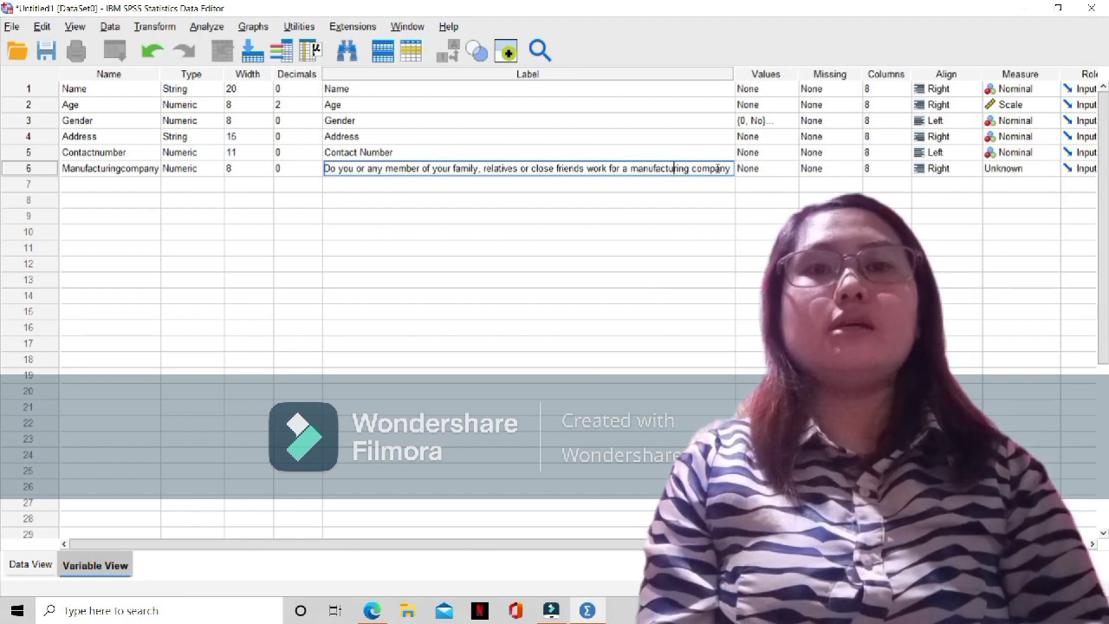
# Complete the Manufacturingcompany label by appending "making a soysauce?" after "manufacturing company"
pyautogui.click(731, 169)
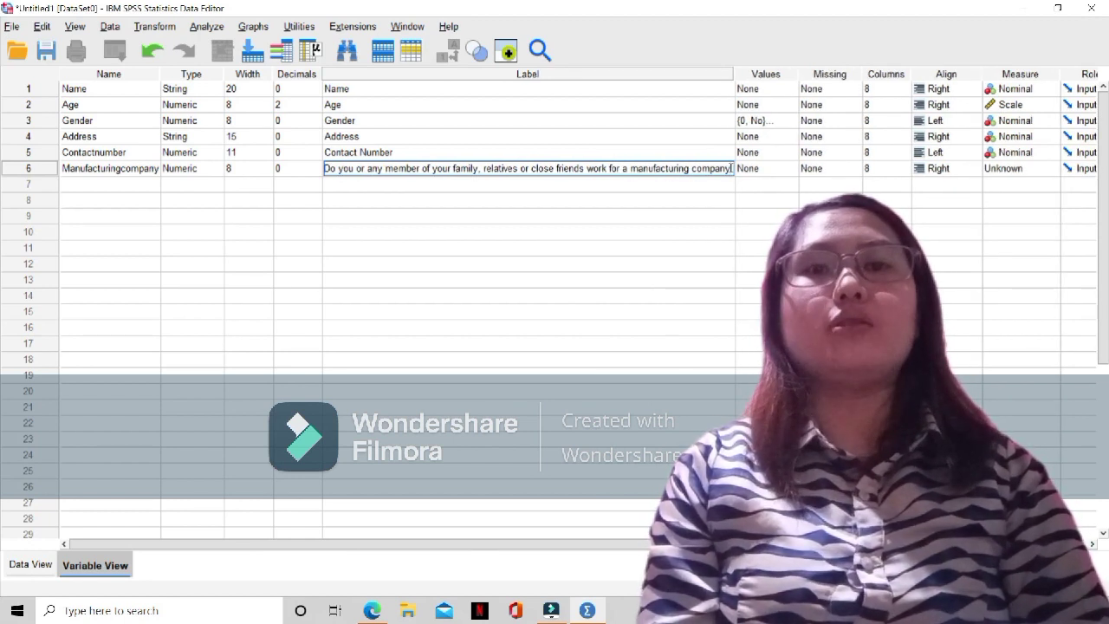
pyautogui.write('making soysauce?')
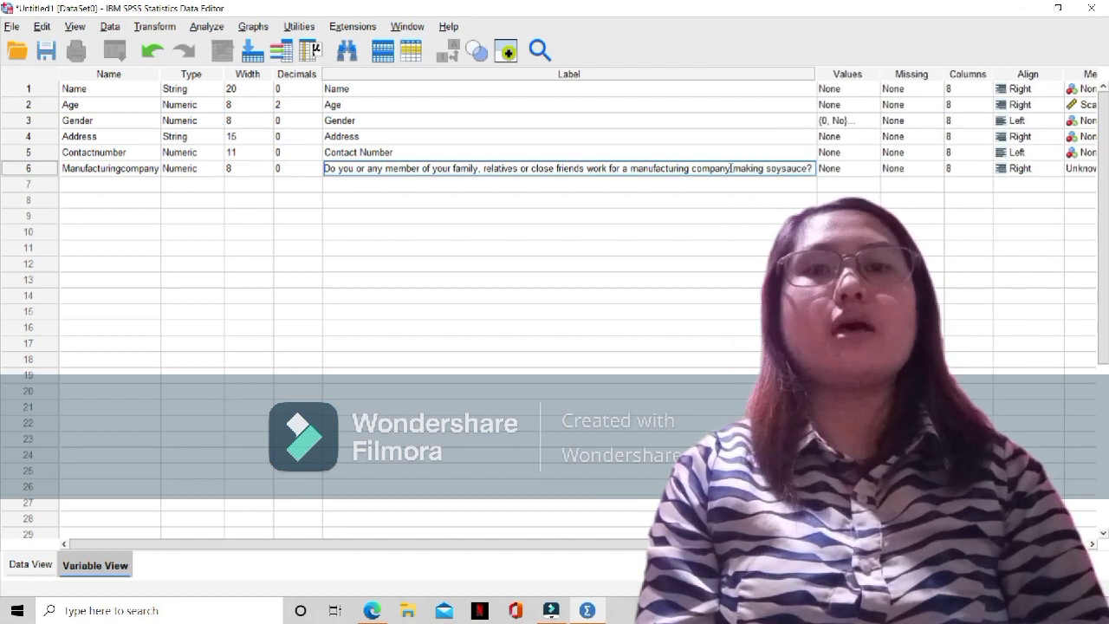
pyautogui.click(849, 170)
pyautogui.click(768, 169)
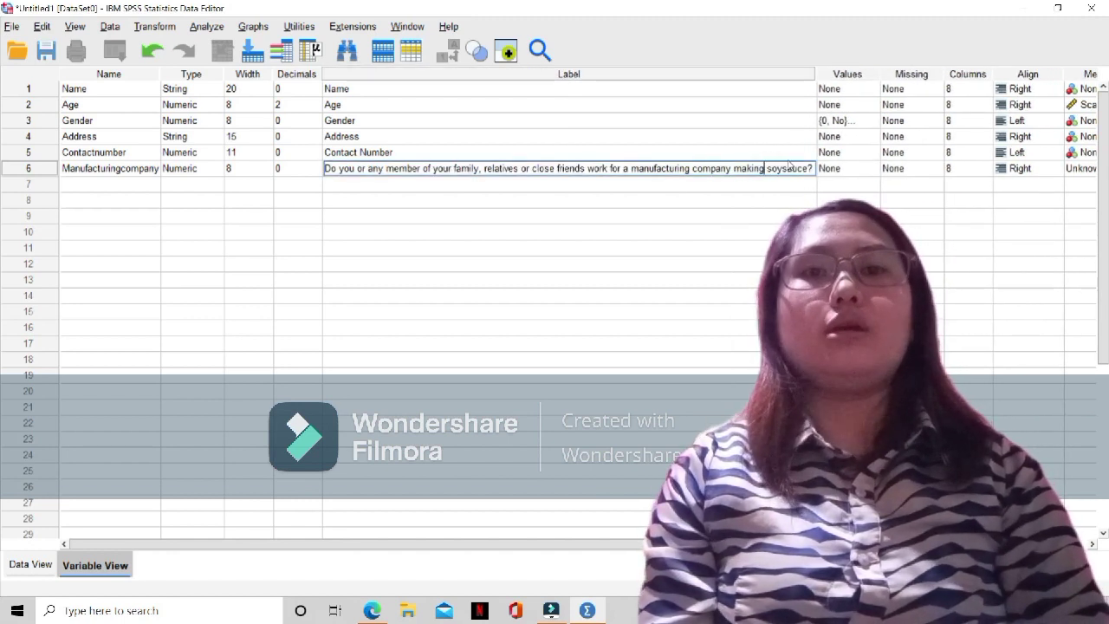
pyautogui.write('a')
# Define value labels for Manufacturingcompany with 0 as No and 1 as Yes
pyautogui.click(838, 169)
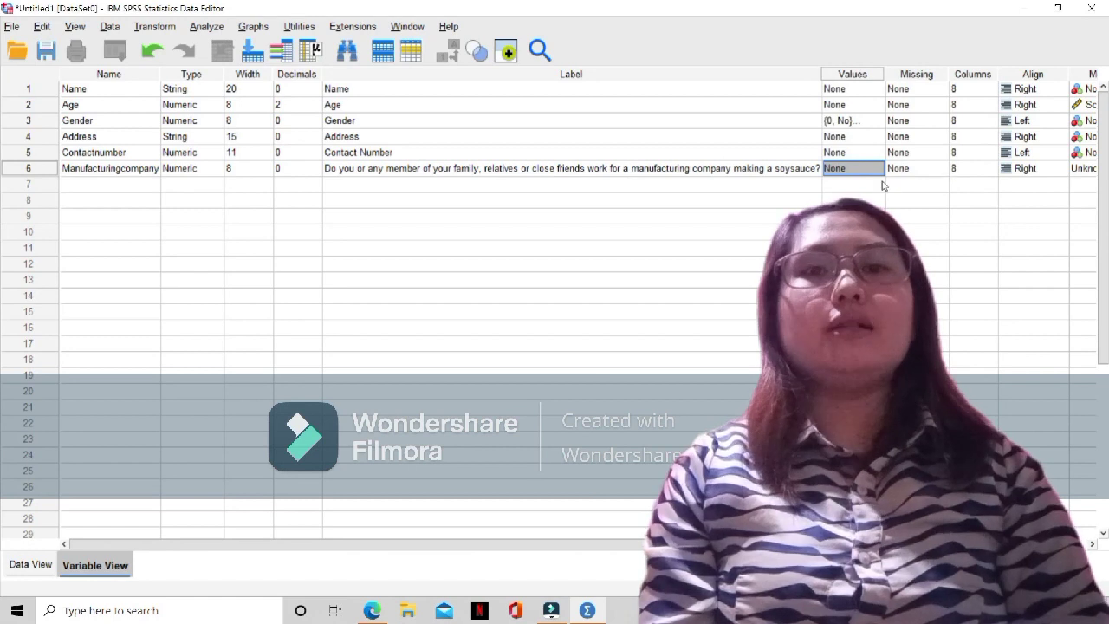
pyautogui.click(874, 168)
pyautogui.click(876, 168)
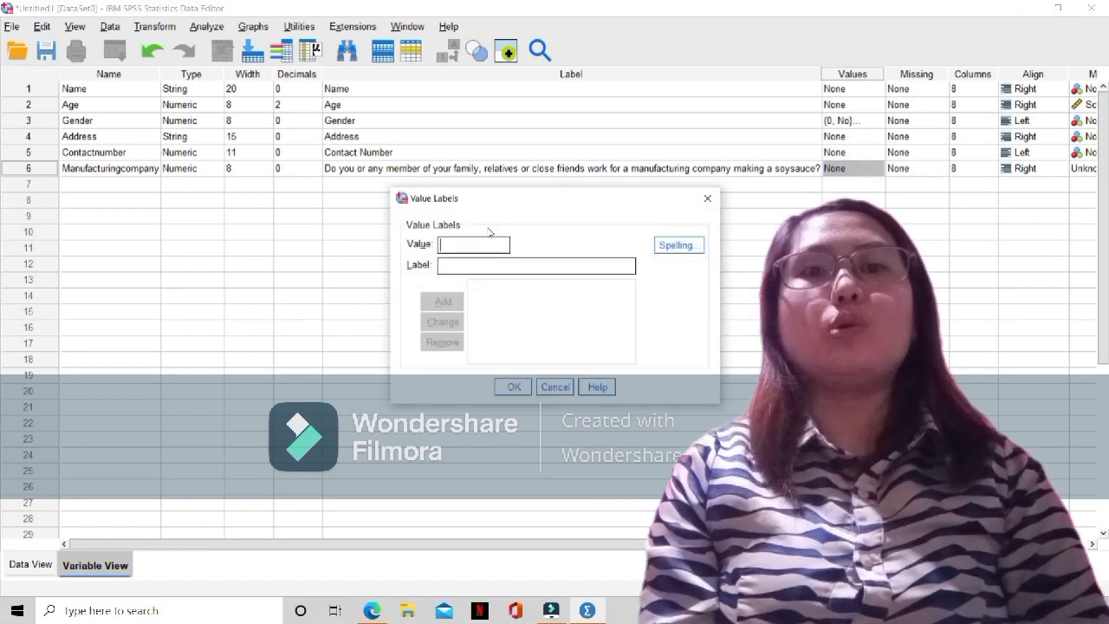
pyautogui.write('0')
pyautogui.click(468, 264)
pyautogui.write('N')
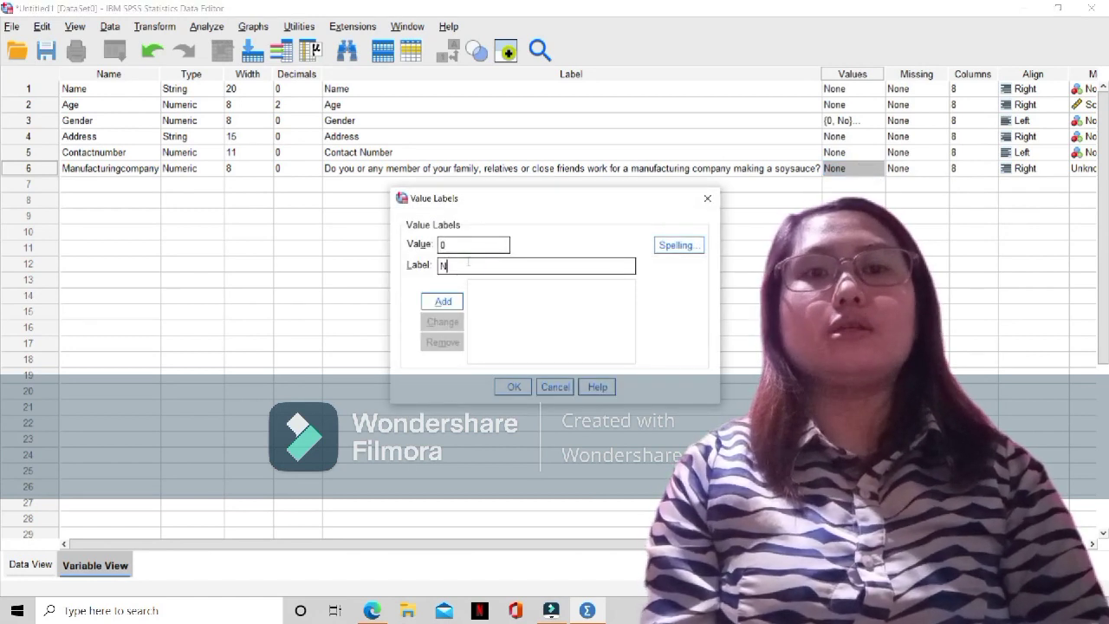
pyautogui.write('o')
pyautogui.click(443, 300)
pyautogui.click(448, 245)
pyautogui.write('1')
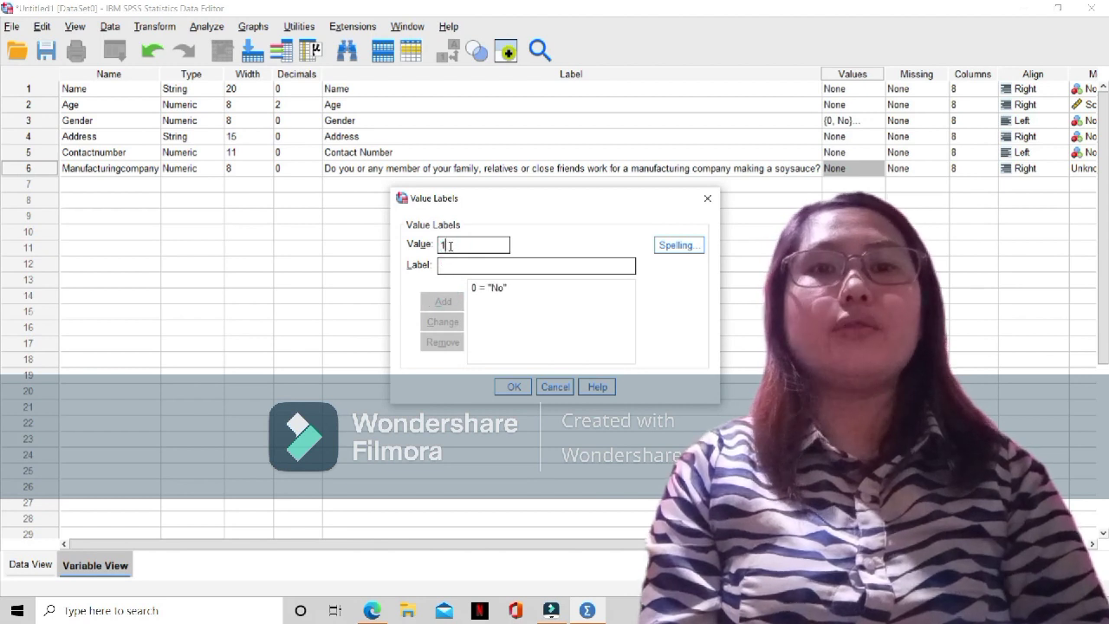
pyautogui.click(447, 265)
pyautogui.write('Yes')
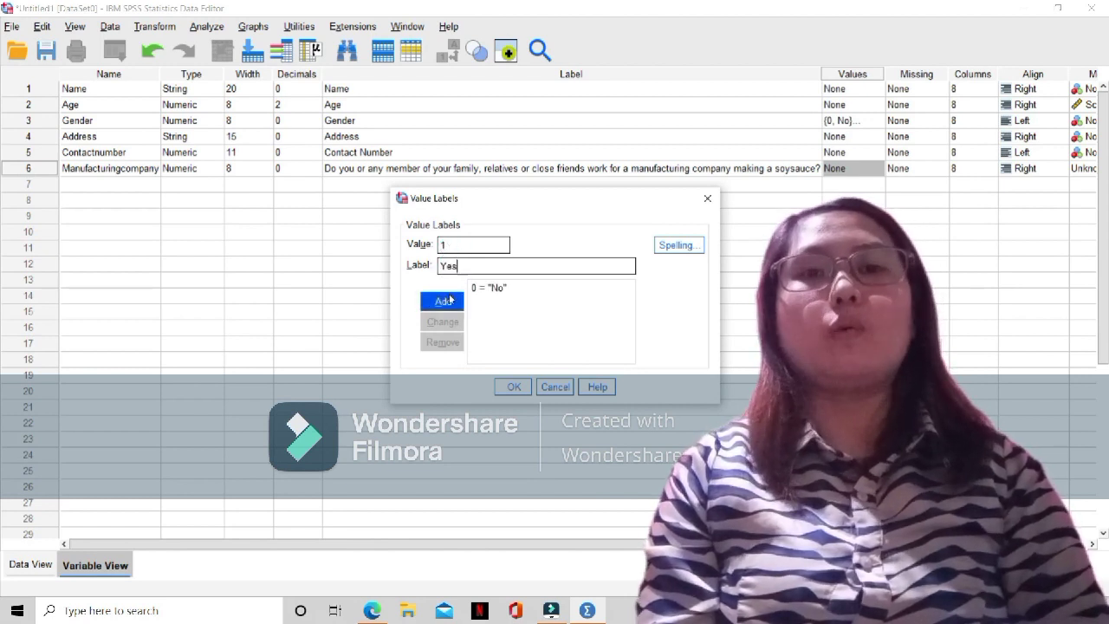
pyautogui.click(442, 301)
pyautogui.click(513, 387)
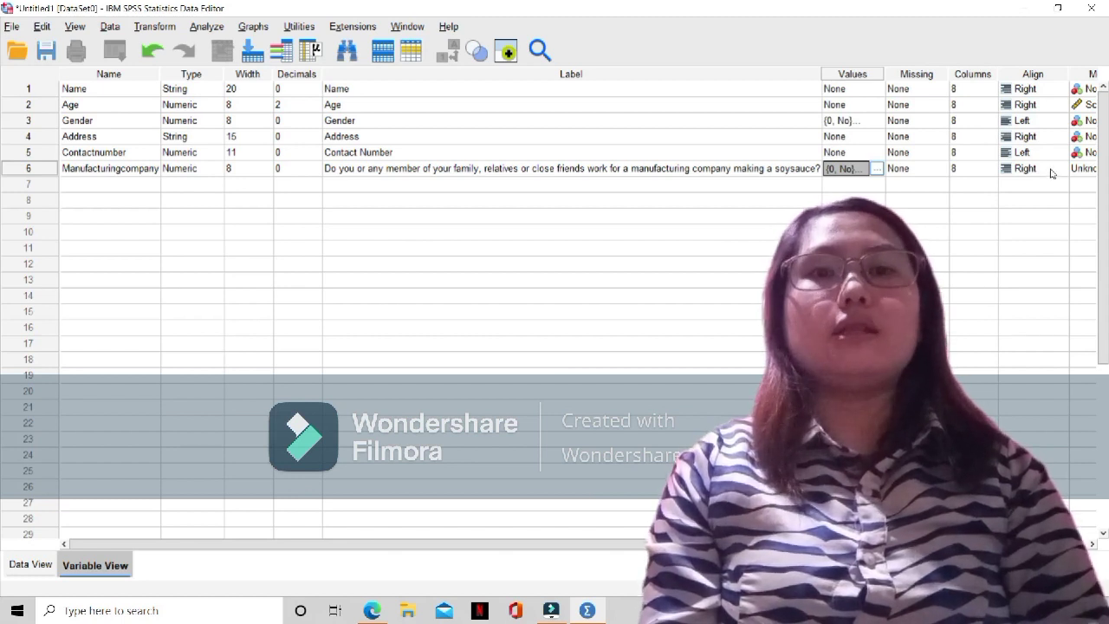
# Set the Manufacturingcompany variable's measurement level to Nominal
pyautogui.click(1083, 168)
pyautogui.click(1061, 213)
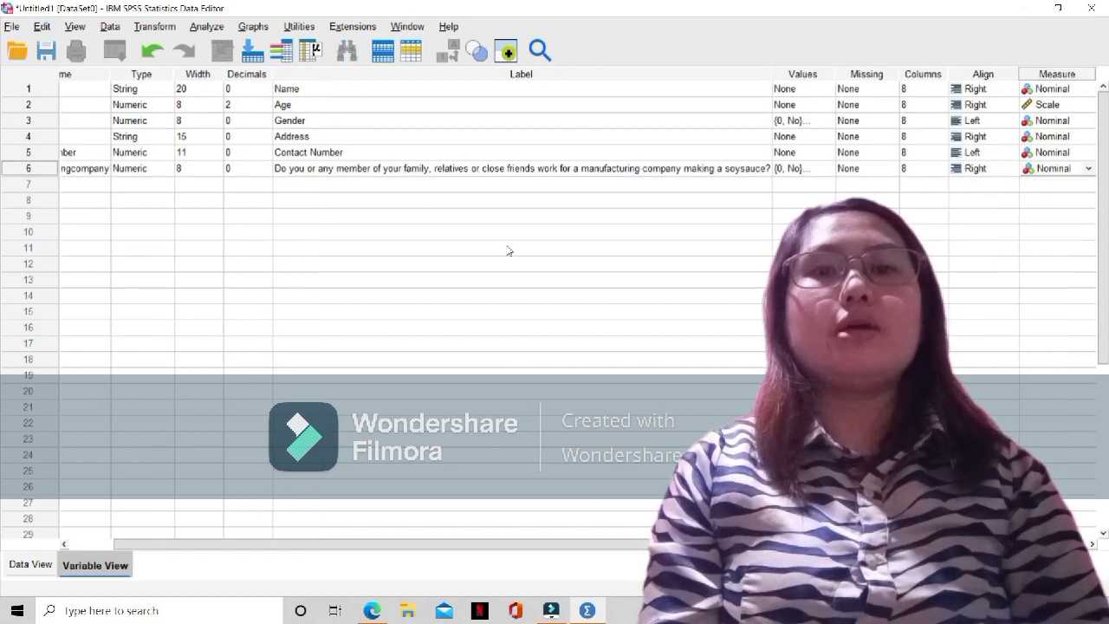
pyautogui.moveTo(120, 546); pyautogui.dragTo(77, 545)
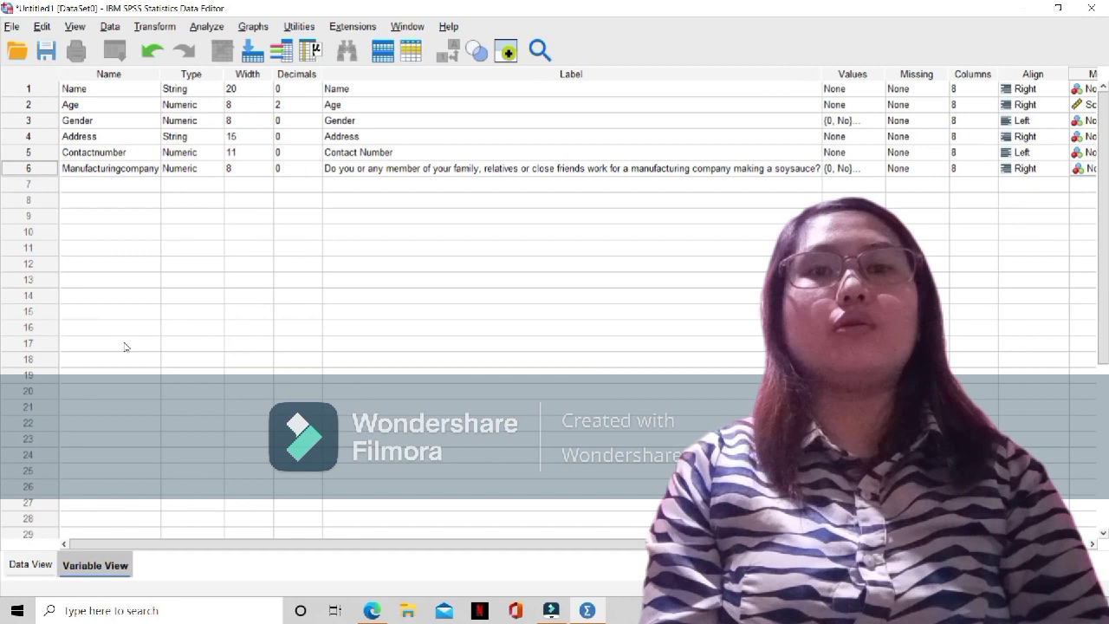
# Add a seventh variable named Advertisingagency below Manufacturingcompany
pyautogui.click(127, 183)
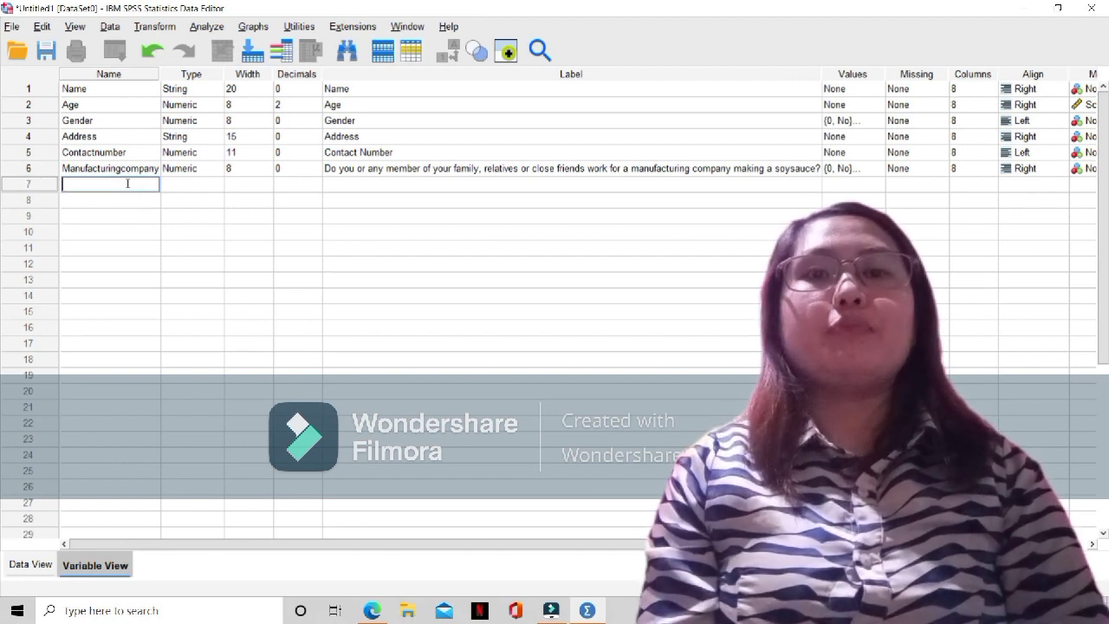
pyautogui.write('Adve')
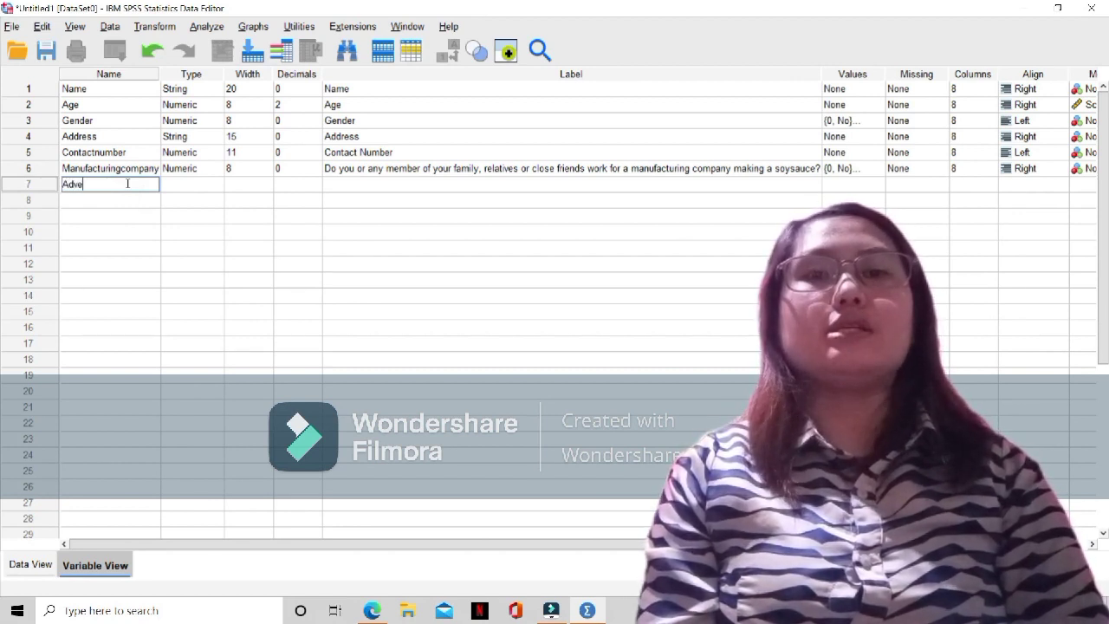
pyautogui.write('rtising')
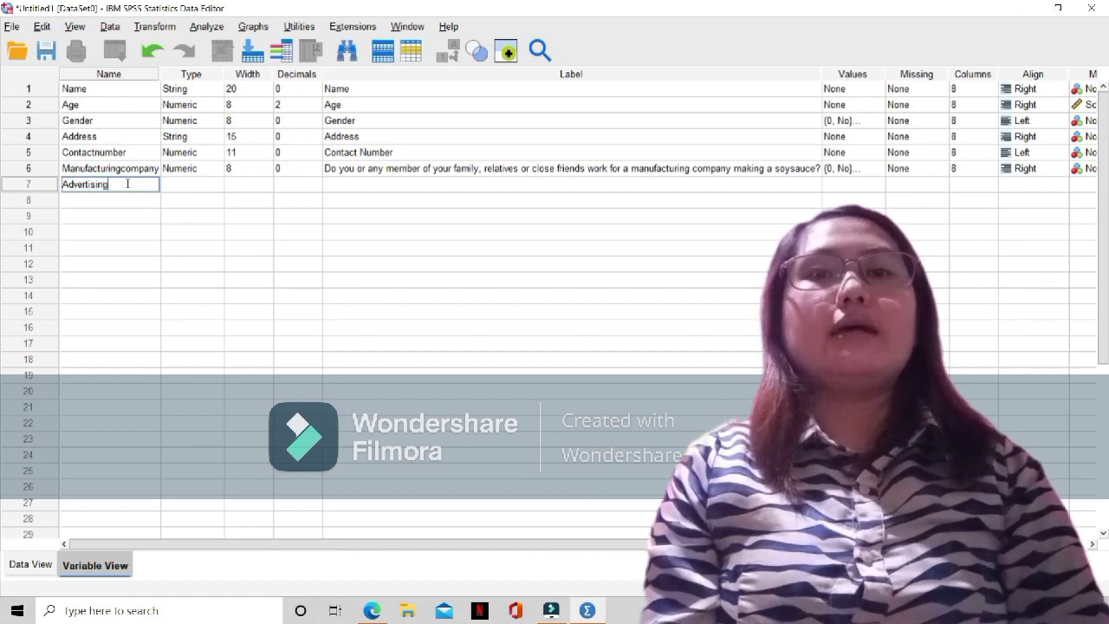
pyautogui.write('agency')
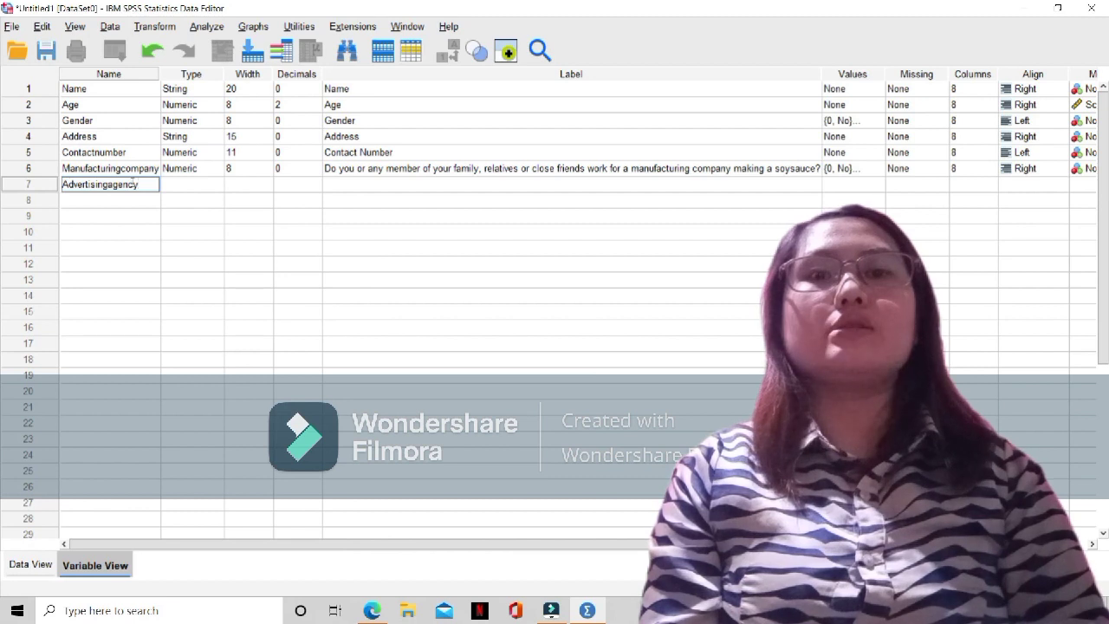
# Keep the Numeric type and width of 8 for the Advertisingagency variable and set its decimals to 0
pyautogui.click(180, 188)
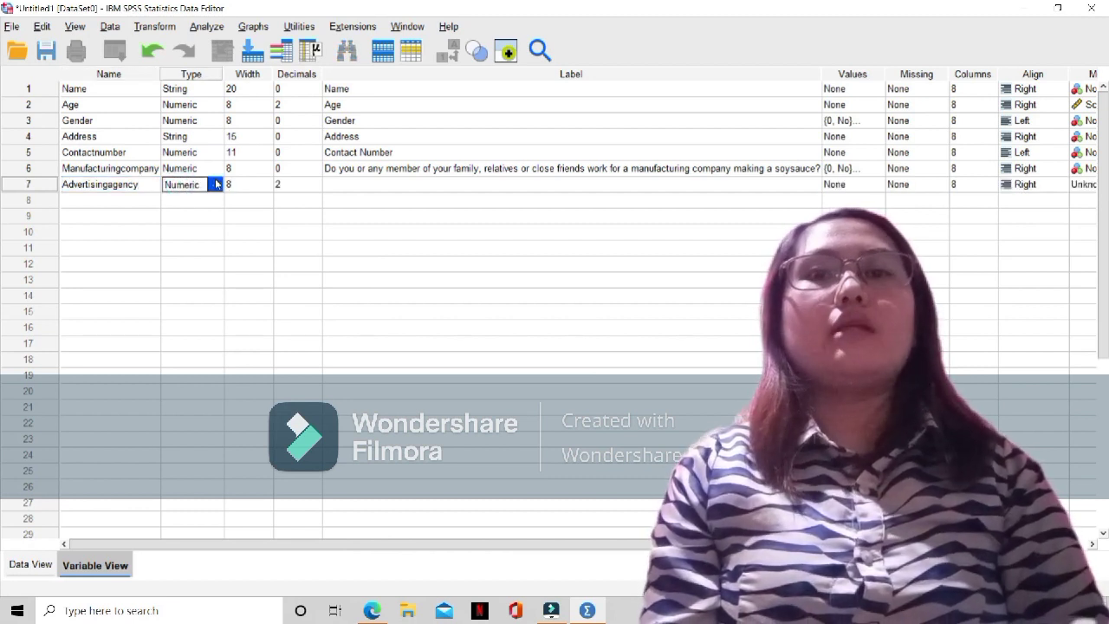
pyautogui.click(262, 185)
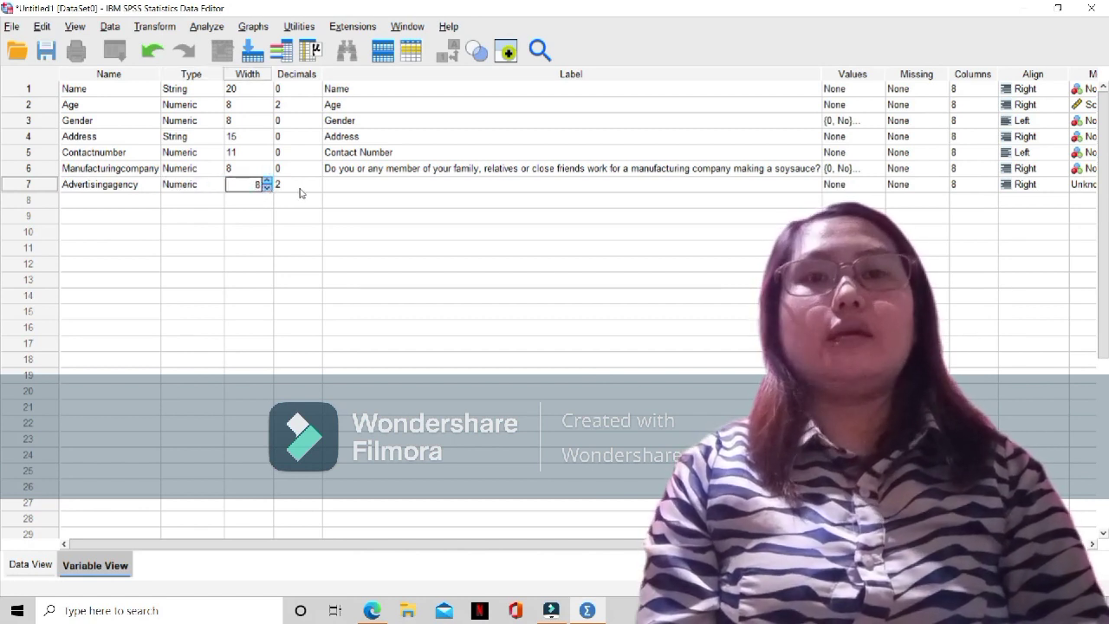
pyautogui.click(299, 186)
pyautogui.click(317, 191)
pyautogui.click(317, 191)
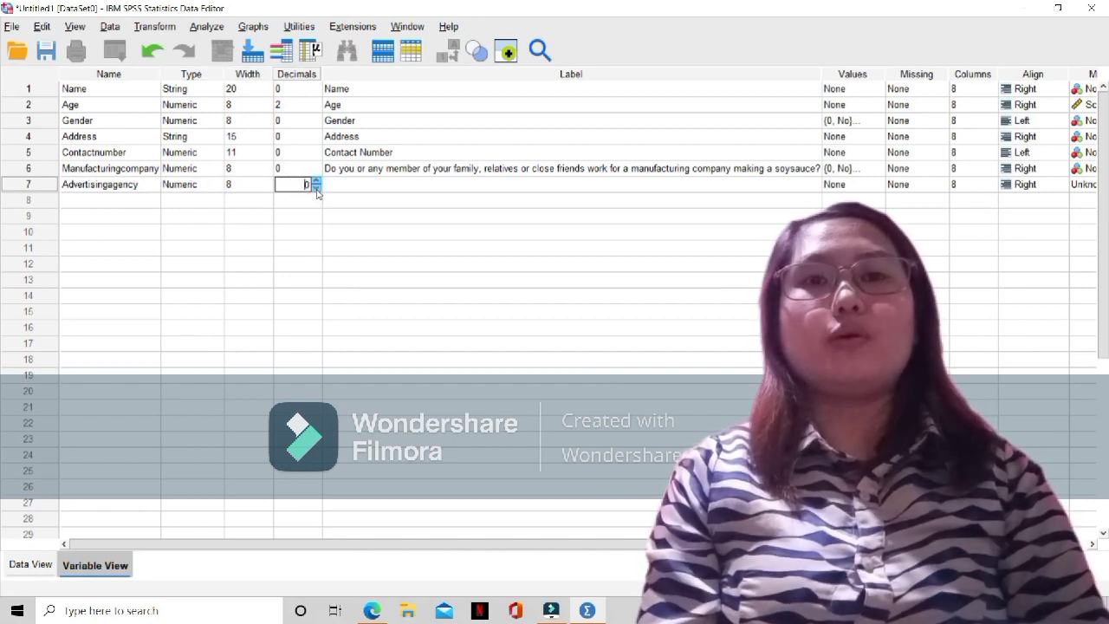
# Paste the Manufacturingcompany question as the Advertisingagency variable's label and delete "manufacturing company" from it
pyautogui.click(366, 184)
pyautogui.write('Do you or any member of your family, relatives or close friends work for a manufacturing company making a soysauce?')
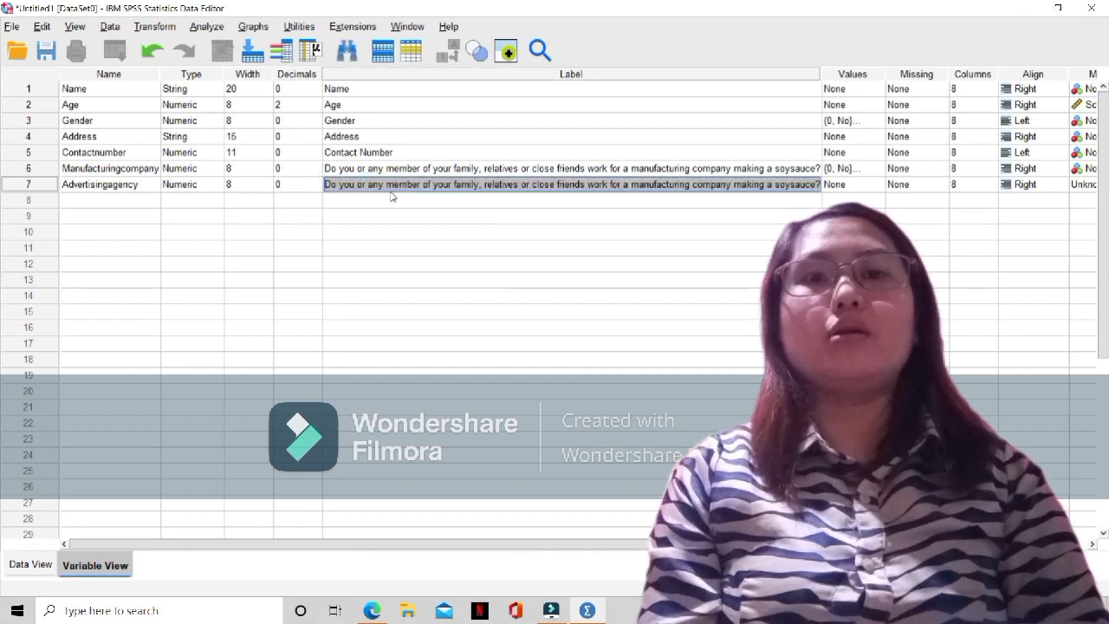
pyautogui.doubleClick(731, 184)
pyautogui.press('BackSpace')
pyautogui.press('BackSpace')
pyautogui.press('BackSpace')
pyautogui.press('BackSpace')
pyautogui.press('BackSpace')
pyautogui.press('BackSpace')
pyautogui.press('BackSpace')
pyautogui.press('BackSpace')
pyautogui.press('BackSpace')
pyautogui.press('BackSpace')
pyautogui.press('BackSpace')
pyautogui.press('BackSpace')
pyautogui.press('BackSpace')
pyautogui.press('BackSpace')
pyautogui.press('BackSpace')
pyautogui.press('BackSpace')
pyautogui.press('BackSpace')
pyautogui.press('BackSpace')
pyautogui.press('BackSpace')
pyautogui.press('BackSpace')
pyautogui.press('BackSpace')
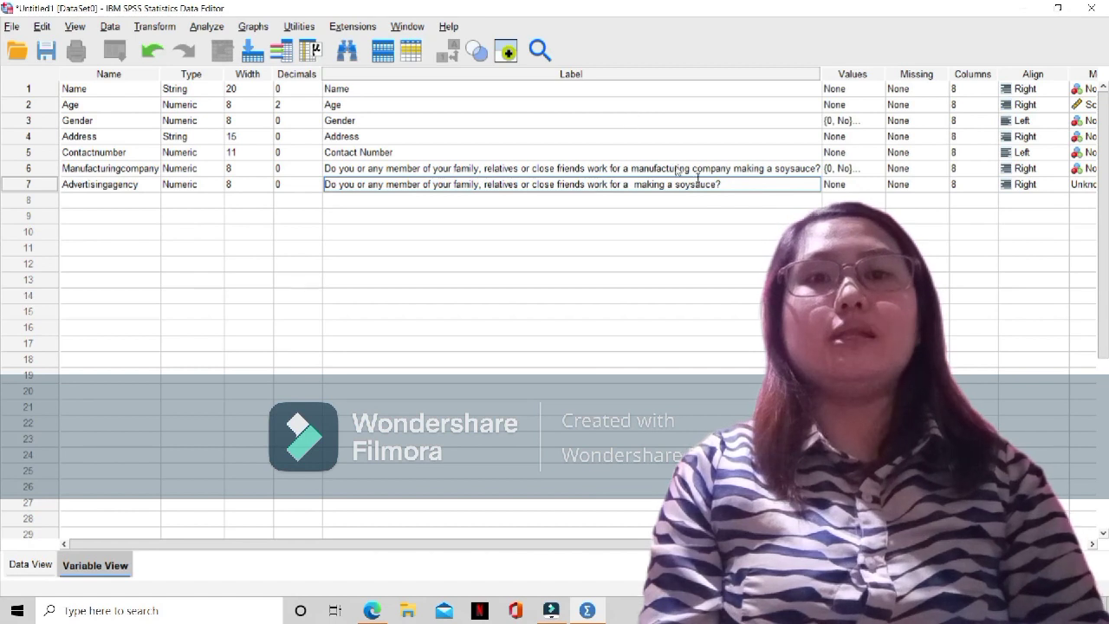
# Replace the ending of the Advertisingagency label so it reads "work for an advertising agency related to soysauce?"
pyautogui.click(718, 184)
pyautogui.press('BackSpace')
pyautogui.press('BackSpace')
pyautogui.press('BackSpace')
pyautogui.press('BackSpace')
pyautogui.press('BackSpace')
pyautogui.press('BackSpace')
pyautogui.press('BackSpace')
pyautogui.press('BackSpace')
pyautogui.press('BackSpace')
pyautogui.press('BackSpace')
pyautogui.press('BackSpace')
pyautogui.press('BackSpace')
pyautogui.press('BackSpace')
pyautogui.press('BackSpace')
pyautogui.press('BackSpace')
pyautogui.press('BackSpace')
pyautogui.press('BackSpace')
pyautogui.write('n')
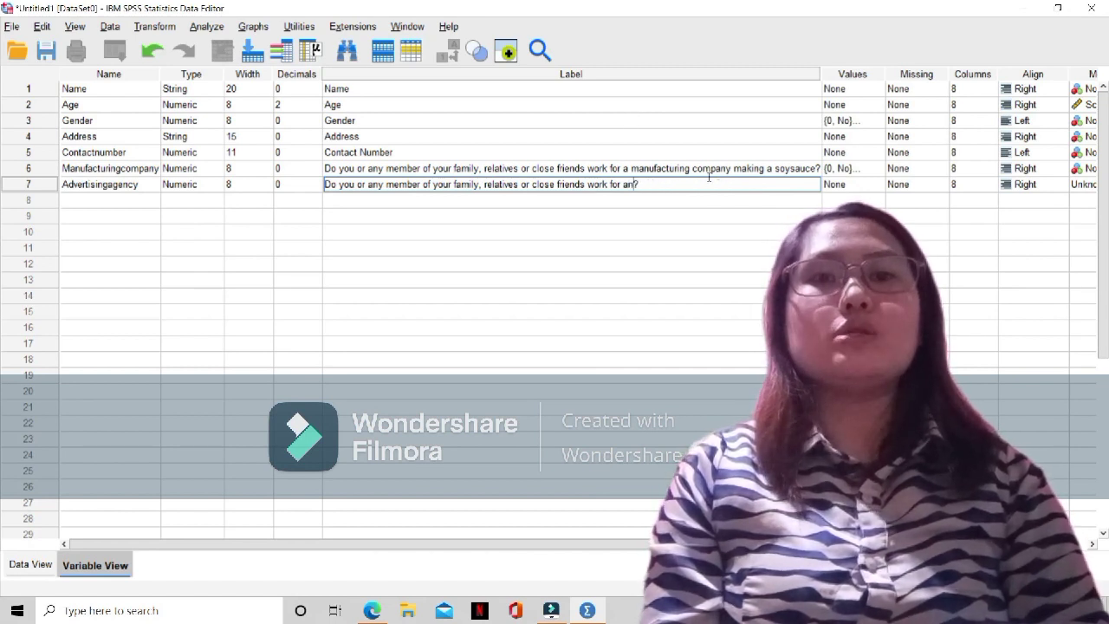
pyautogui.write(' advertising compa')
pyautogui.press('BackSpace')
pyautogui.press('BackSpace')
pyautogui.press('BackSpace')
pyautogui.press('BackSpace')
pyautogui.press('BackSpace')
pyautogui.write('agen')
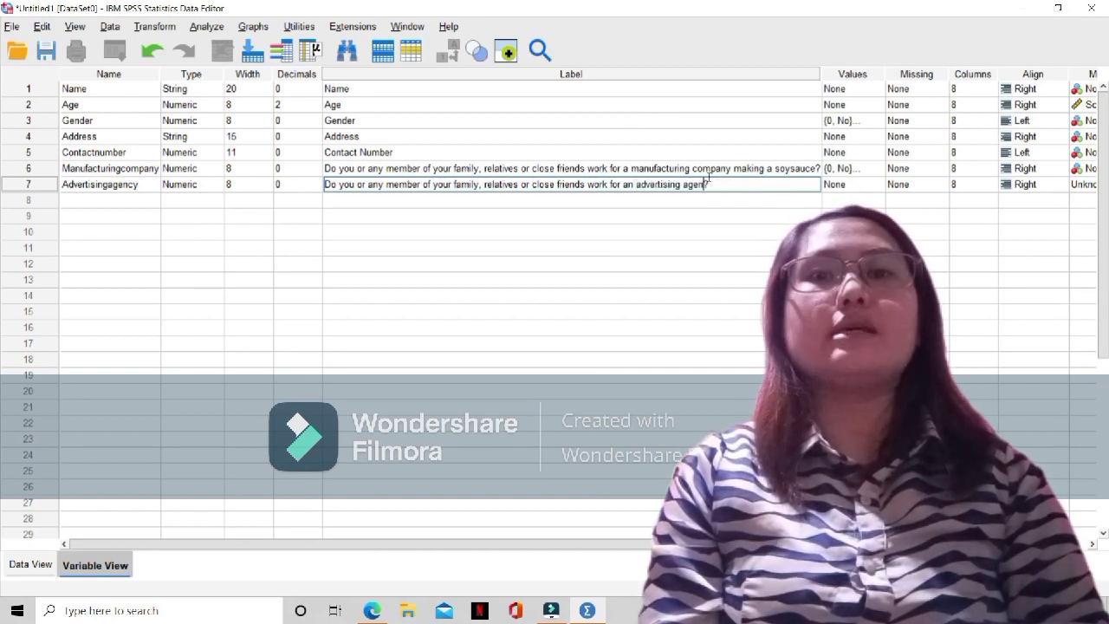
pyautogui.write('cy related to soysauce')
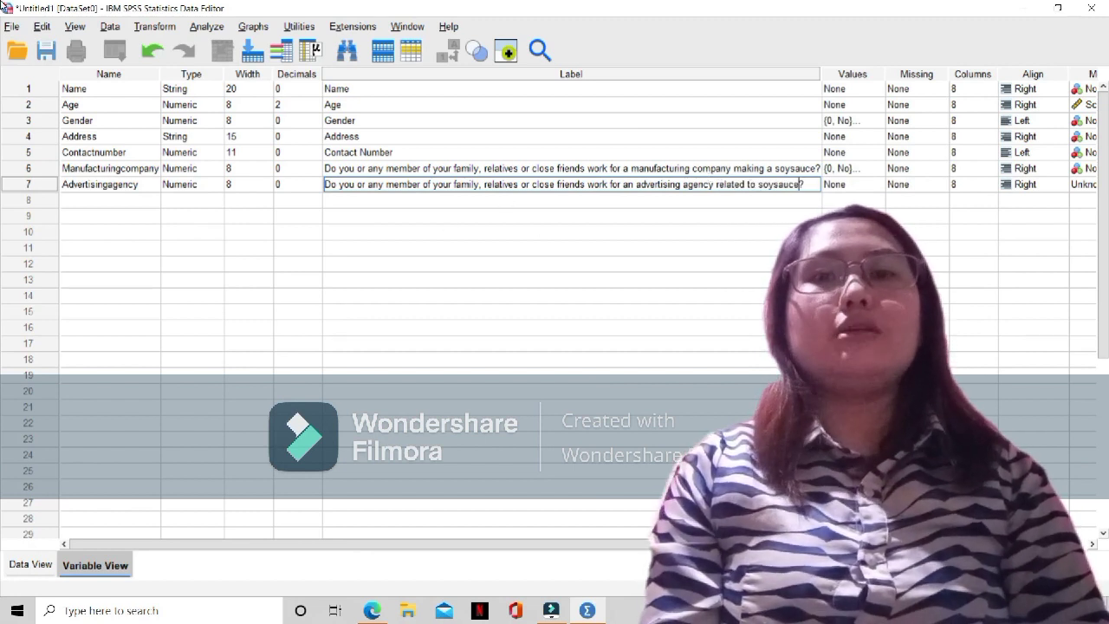
# Define value labels for Advertisingagency with 0 as No and 1 as Yes
pyautogui.click(870, 185)
pyautogui.click(876, 184)
pyautogui.write('0')
pyautogui.click(540, 260)
pyautogui.write('No')
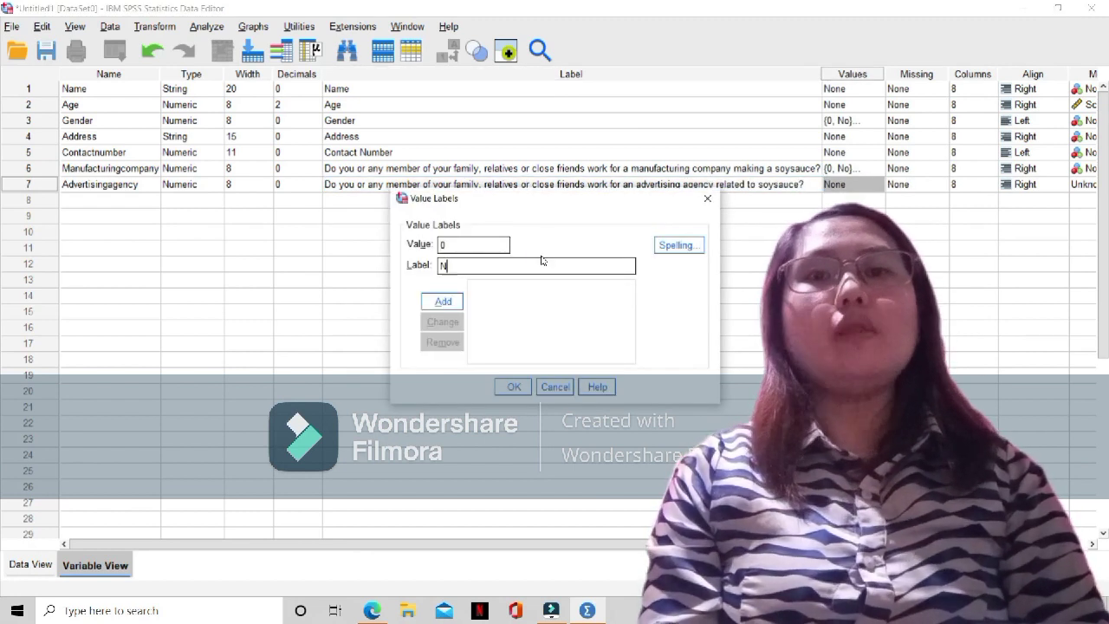
pyautogui.click(454, 303)
pyautogui.write('1')
pyautogui.click(476, 266)
pyautogui.write('Yes')
pyautogui.click(442, 301)
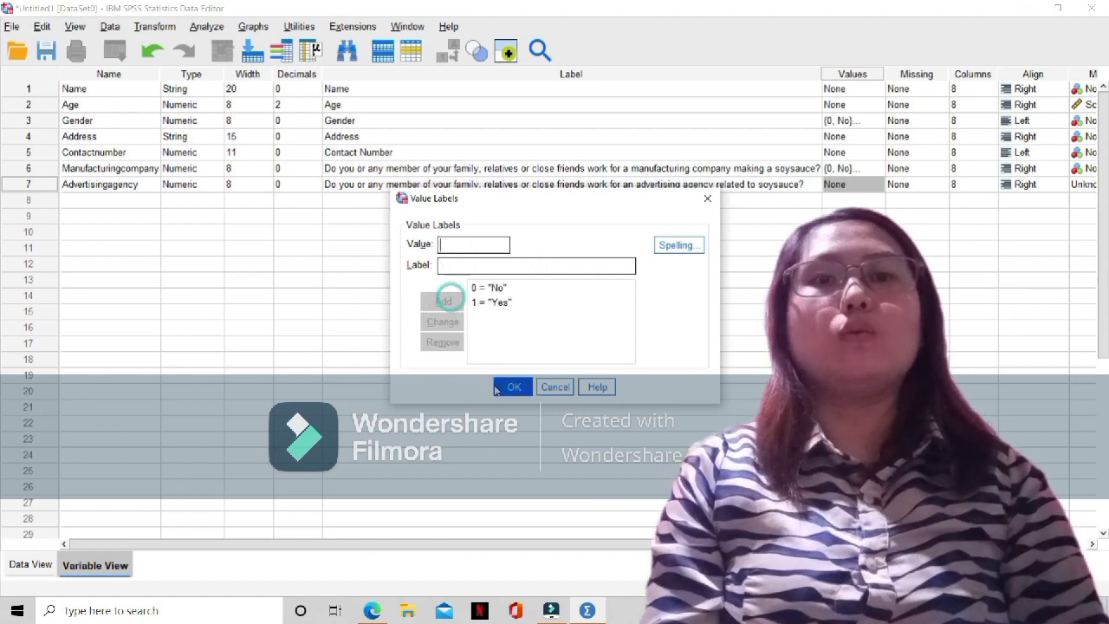
pyautogui.click(513, 387)
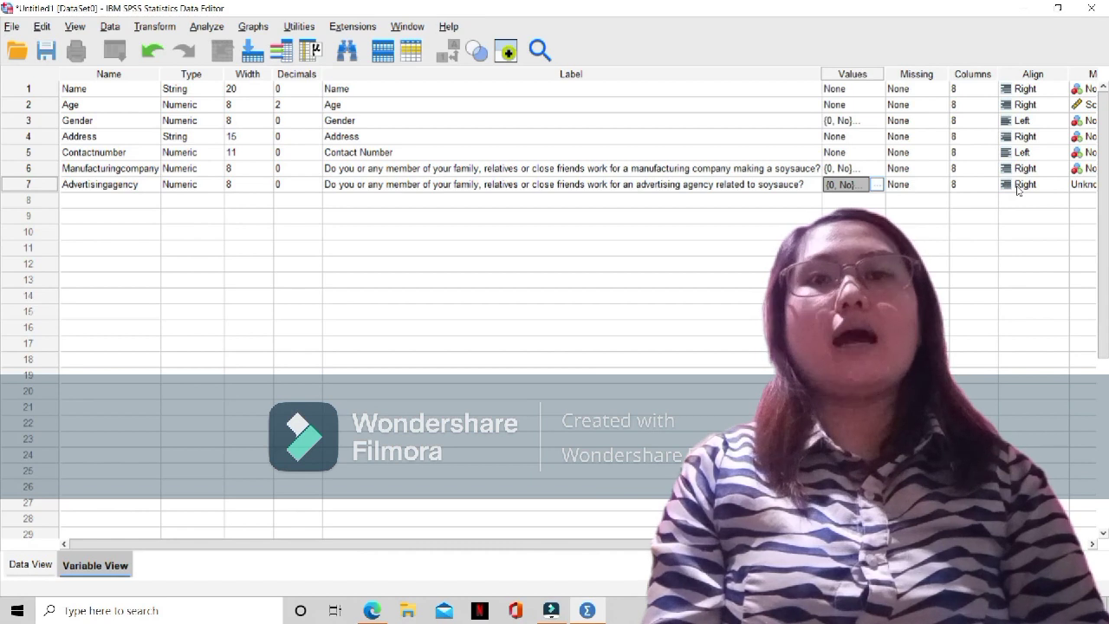
# Set the Advertisingagency variable's alignment to Left and its measurement level to Nominal
pyautogui.click(1018, 190)
pyautogui.click(1022, 203)
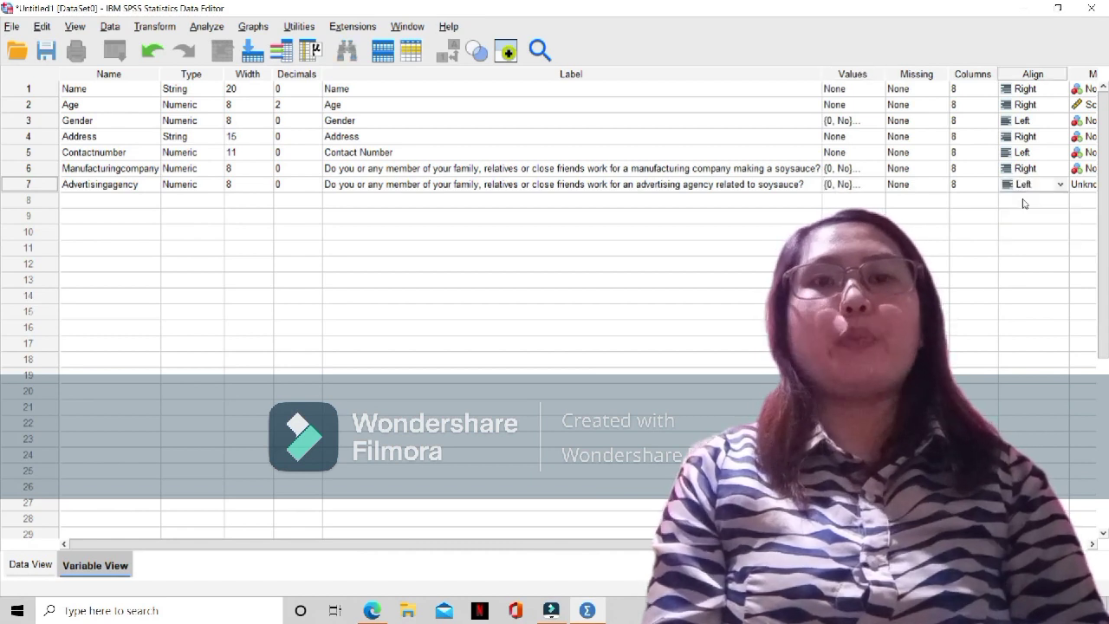
pyautogui.click(1074, 186)
pyautogui.click(1064, 228)
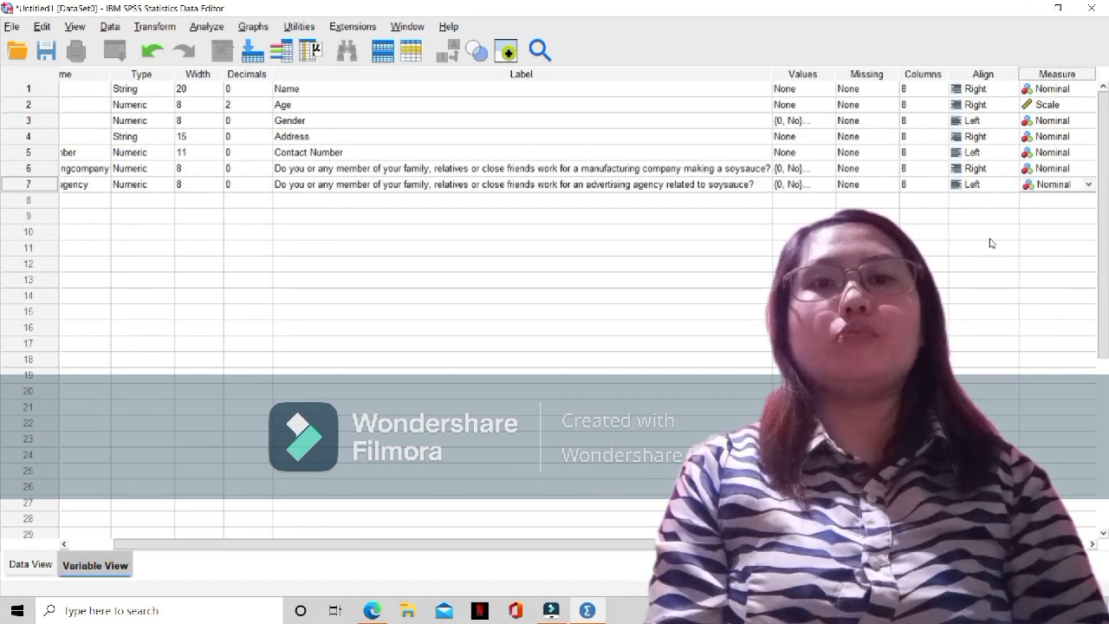
# Add an eighth variable named Marketingreserchagency below Advertisingagency
pyautogui.click(121, 199)
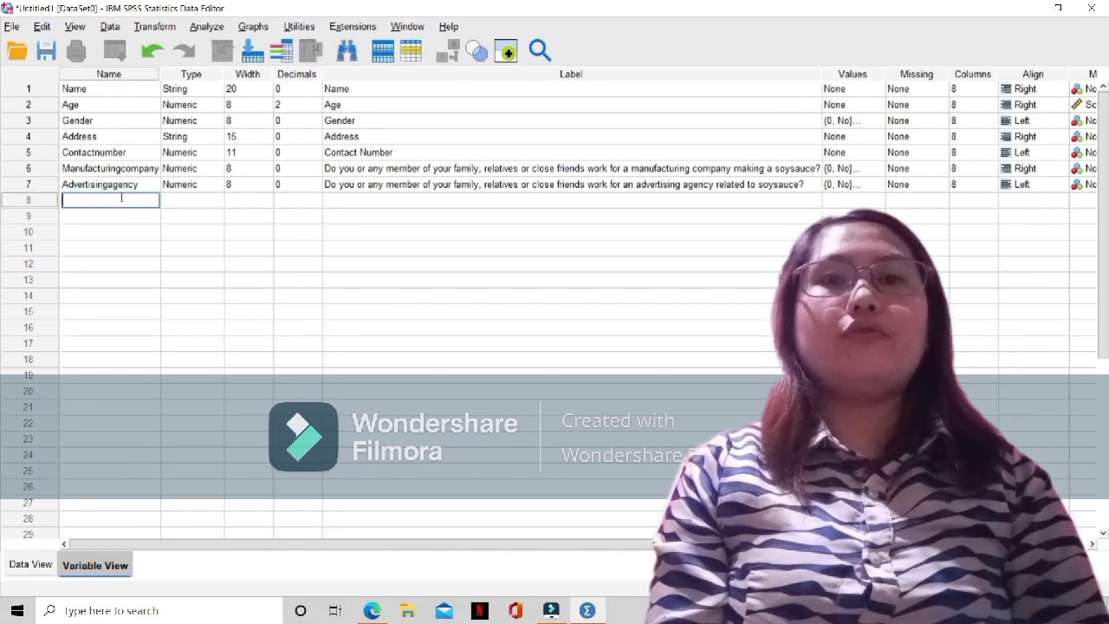
pyautogui.write('Marketin')
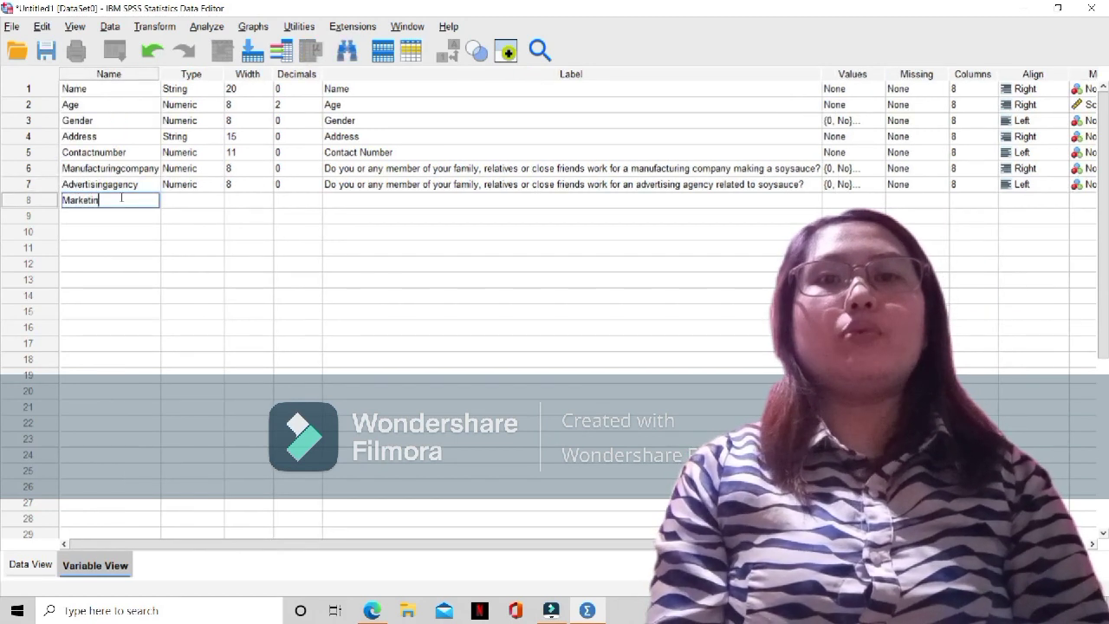
pyautogui.write('gResearch')
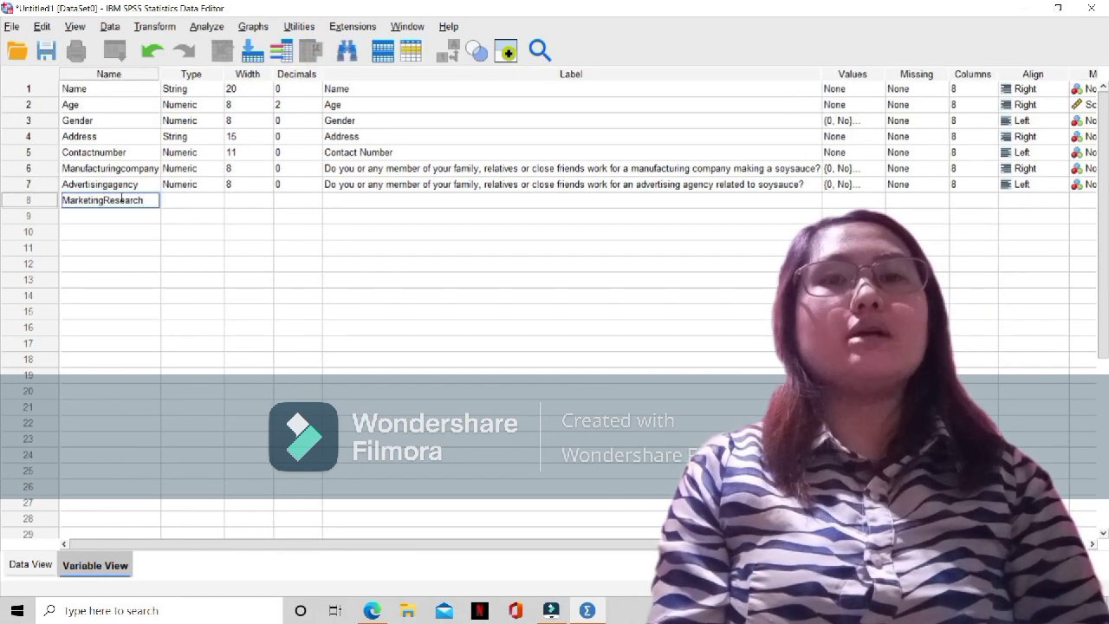
pyautogui.press('BackSpace')
pyautogui.press('BackSpace')
pyautogui.press('BackSpace')
pyautogui.press('BackSpace')
pyautogui.press('BackSpace')
pyautogui.press('BackSpace')
pyautogui.press('BackSpace')
pyautogui.press('BackSpace')
pyautogui.write('rese')
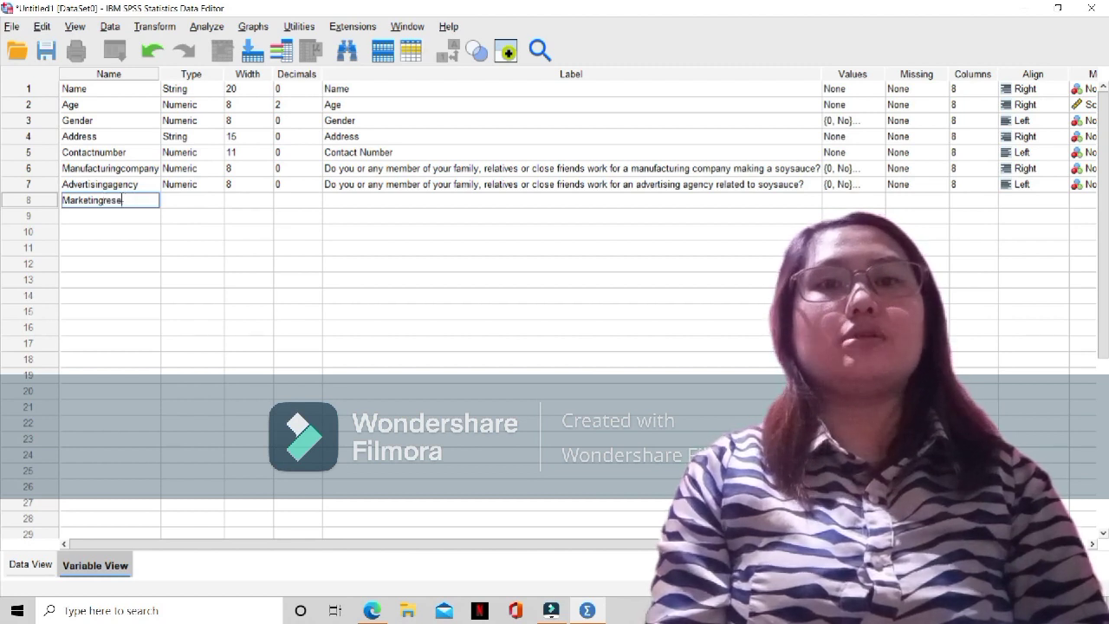
pyautogui.write('archagency')
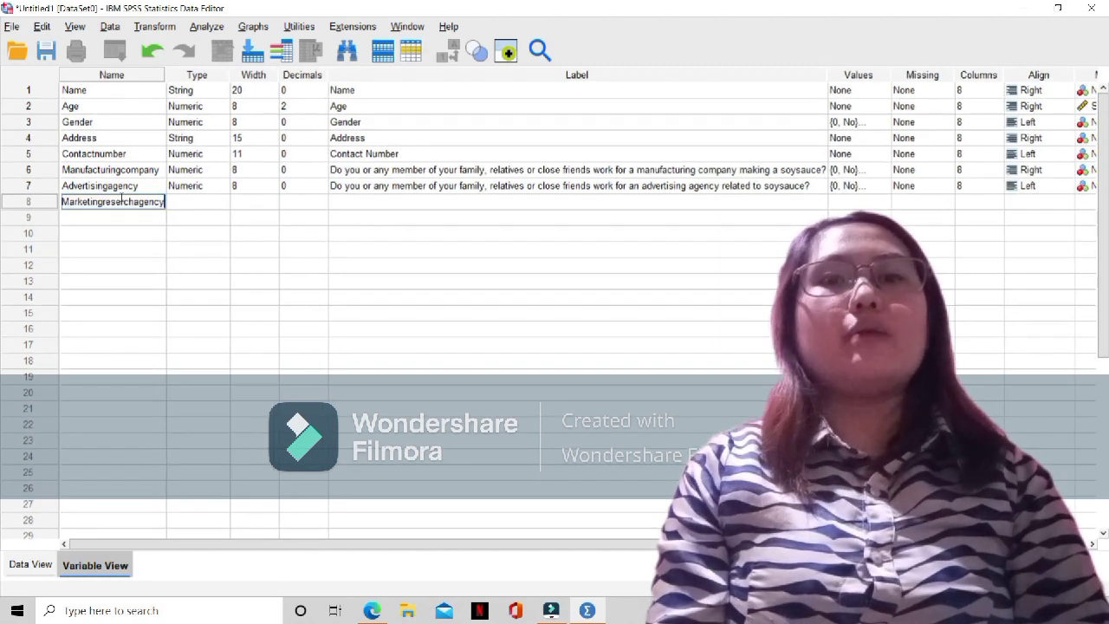
# Keep Marketingreserchagency as Numeric with a width of 8 and set its decimals to 0
pyautogui.click(192, 204)
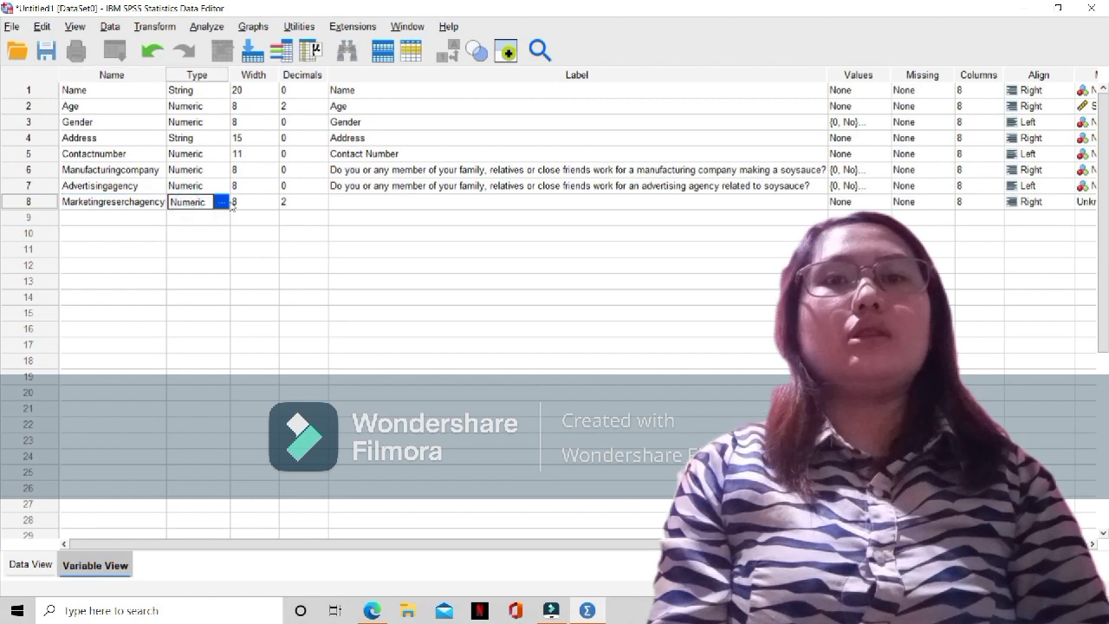
pyautogui.click(254, 203)
pyautogui.click(296, 203)
pyautogui.click(322, 206)
pyautogui.click(322, 206)
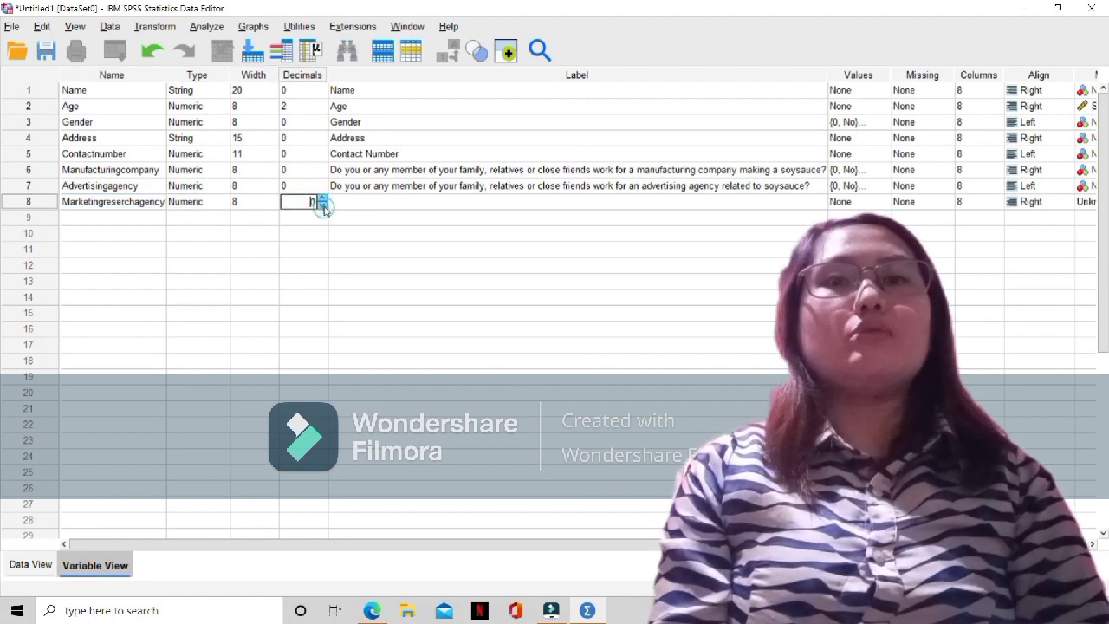
# Copy the Advertisingagency variable's question and paste it as the Marketingreserchagency variable's label
pyautogui.doubleClick(332, 185)
pyautogui.rightClick(333, 186)
pyautogui.click(447, 187)
pyautogui.tripleClick(447, 186)
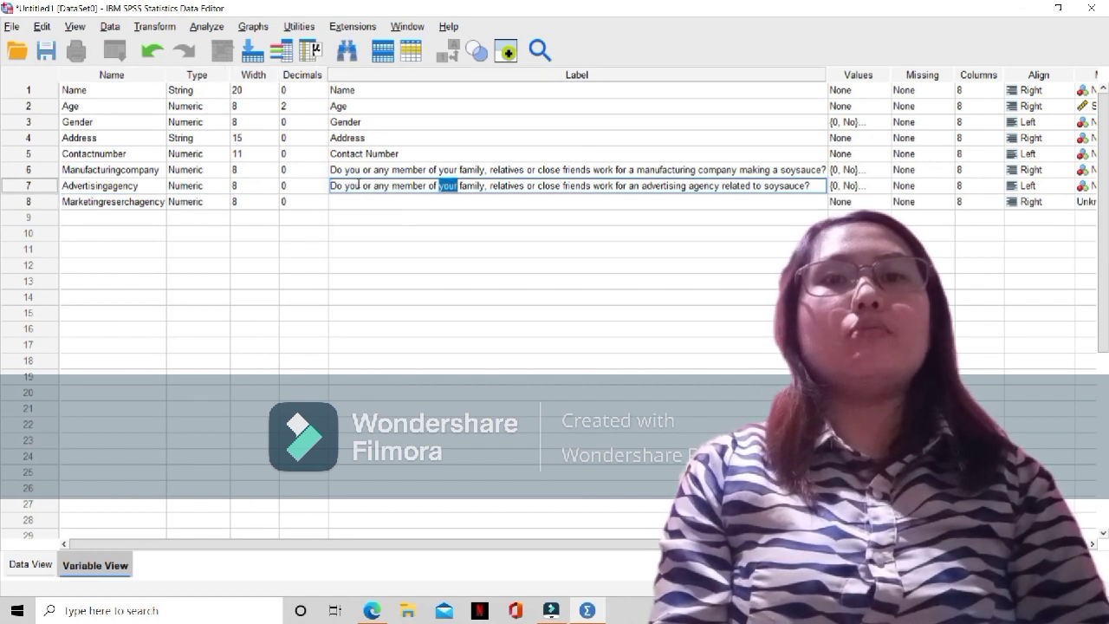
pyautogui.rightClick(693, 186)
pyautogui.click(708, 253)
pyautogui.click(606, 202)
pyautogui.hotkey('ctrl', 'v')
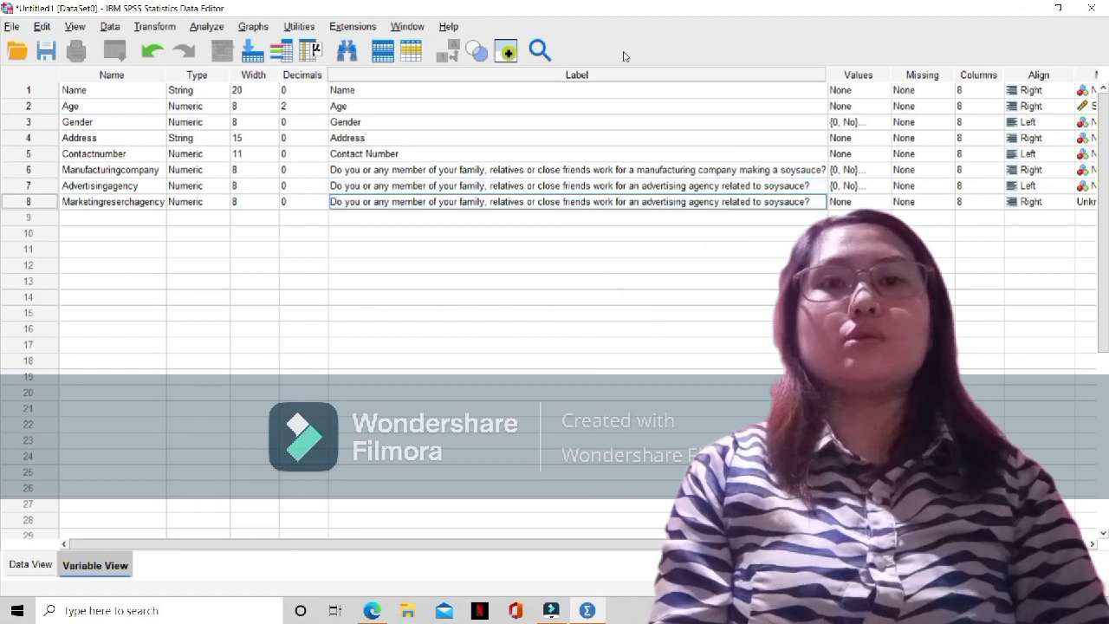
# Replace "an advertising agency" in the Marketingreserchagency label with "a marketing research agency"
pyautogui.moveTo(720, 201); pyautogui.dragTo(632, 201)
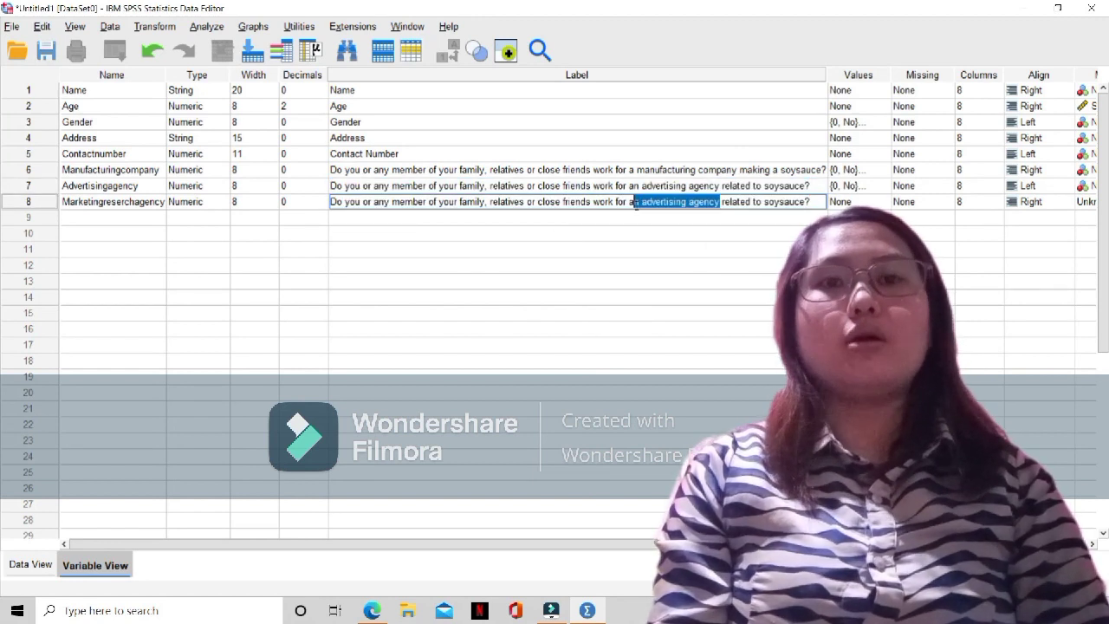
pyautogui.write('mark')
pyautogui.write('eting research age')
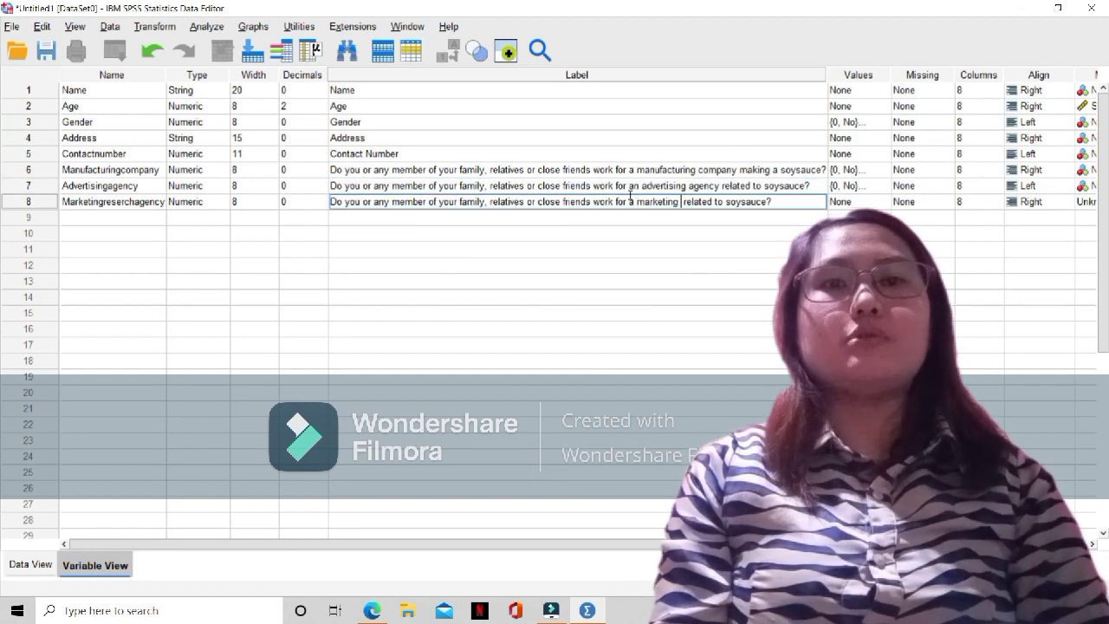
pyautogui.write('ncy')
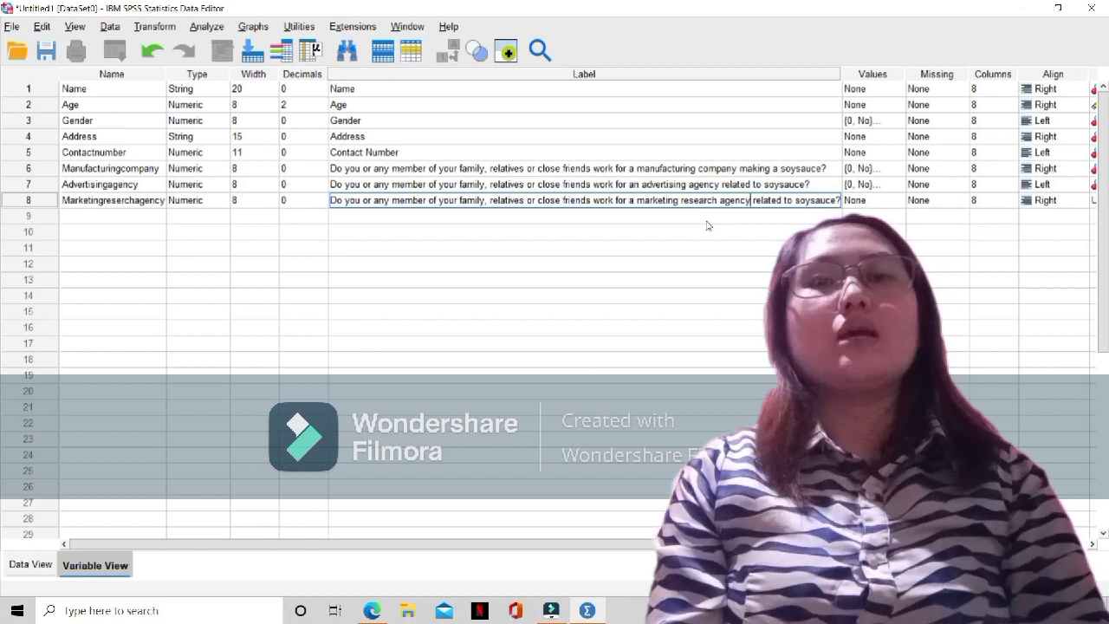
# Define value labels for Marketingreserchagency with 0 as No and 1 as Yes
pyautogui.click(872, 200)
pyautogui.click(900, 200)
pyautogui.click(465, 246)
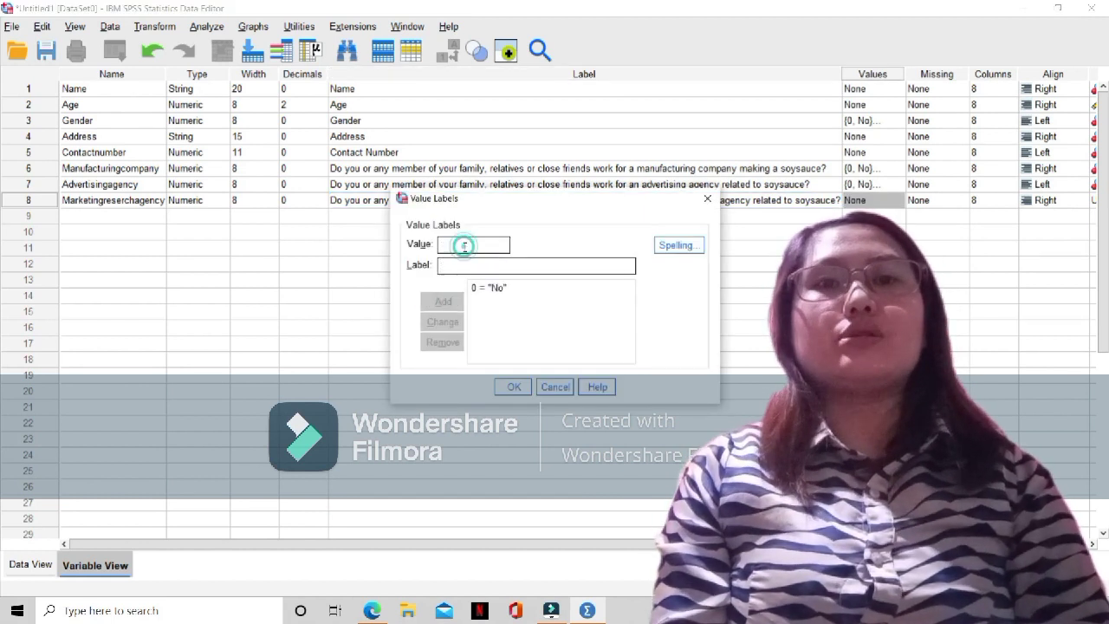
pyautogui.write('1')
pyautogui.press('Tab')
pyautogui.write('Yes')
pyautogui.click(442, 302)
pyautogui.click(513, 387)
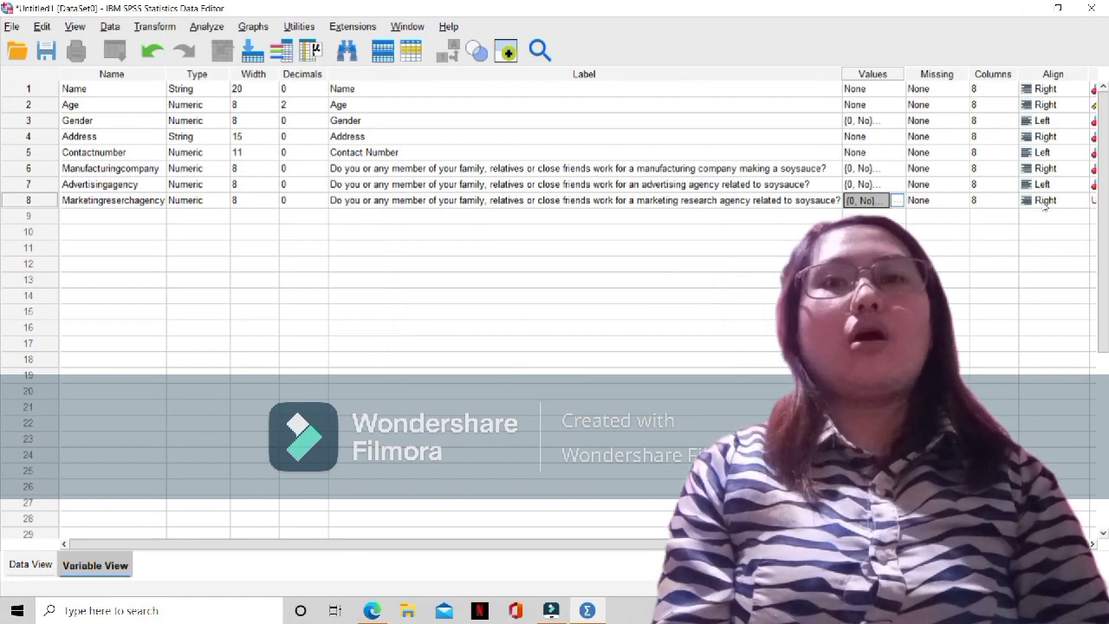
# Set the Marketingreserchagency variable's measurement level to Nominal
pyautogui.click(1094, 204)
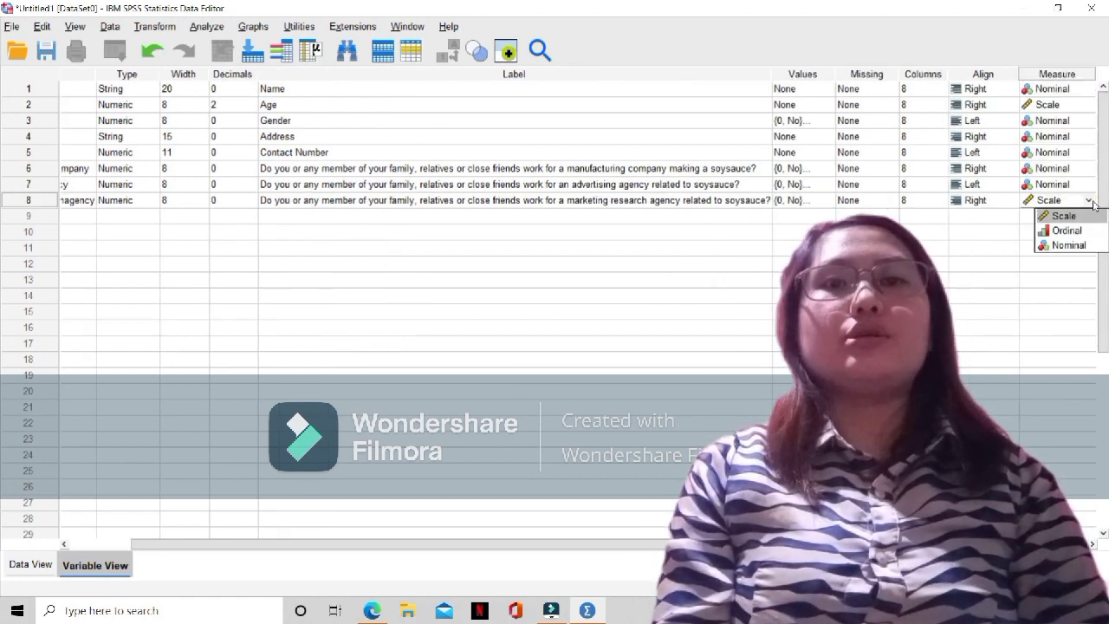
pyautogui.click(1070, 246)
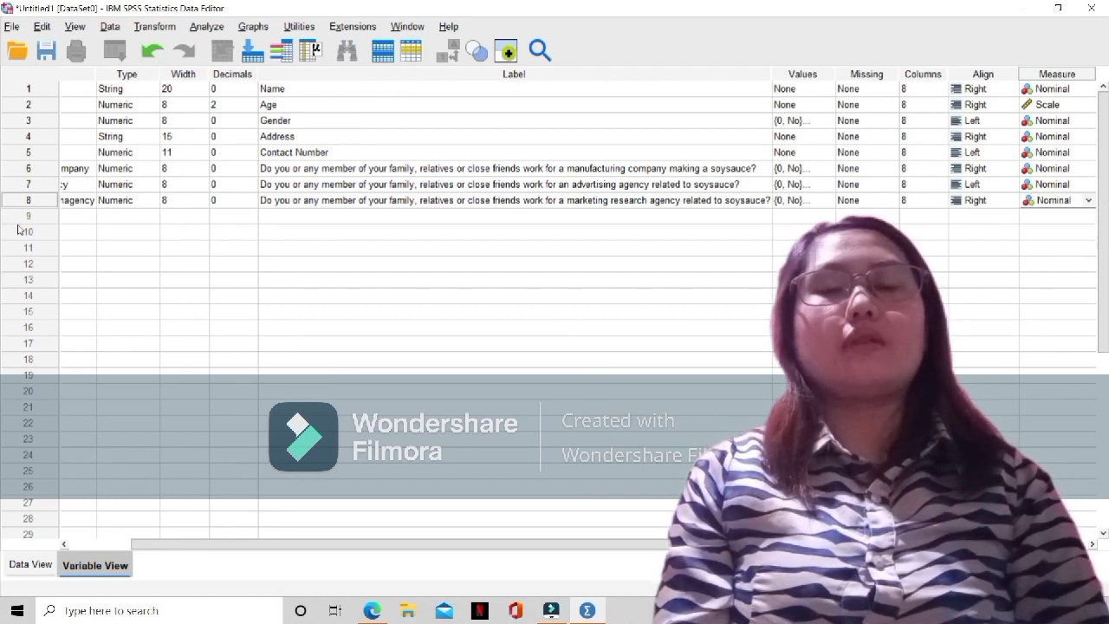
pyautogui.click(83, 218)
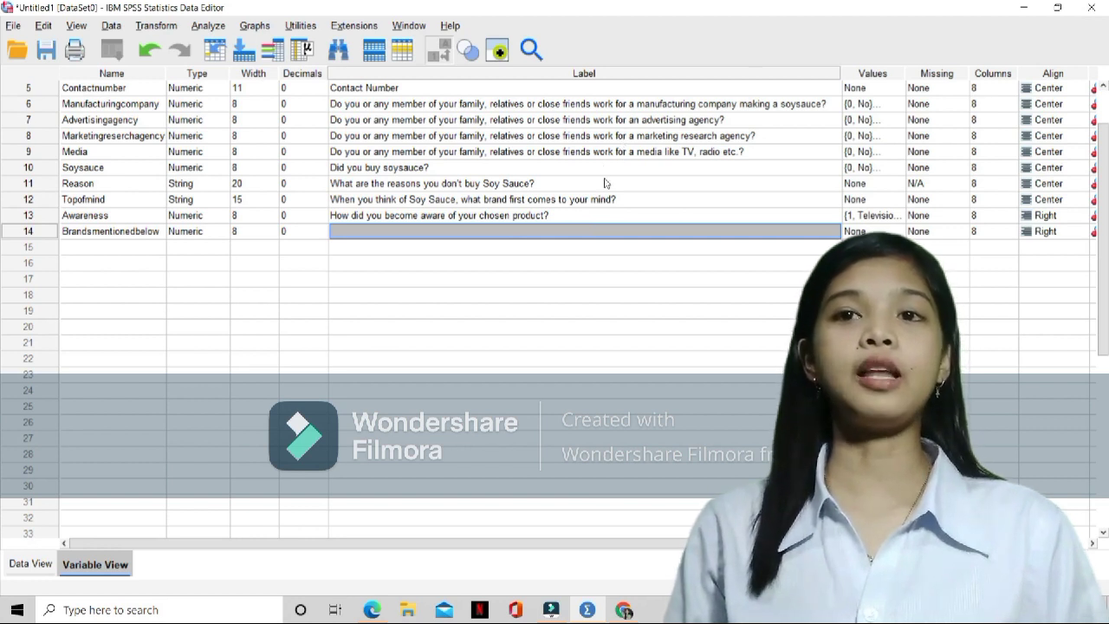
# Label the Brandsmentionedbelow variable "Aside from the brand you buy do you know of any of these other brands mentioned below?"
pyautogui.click(608, 232)
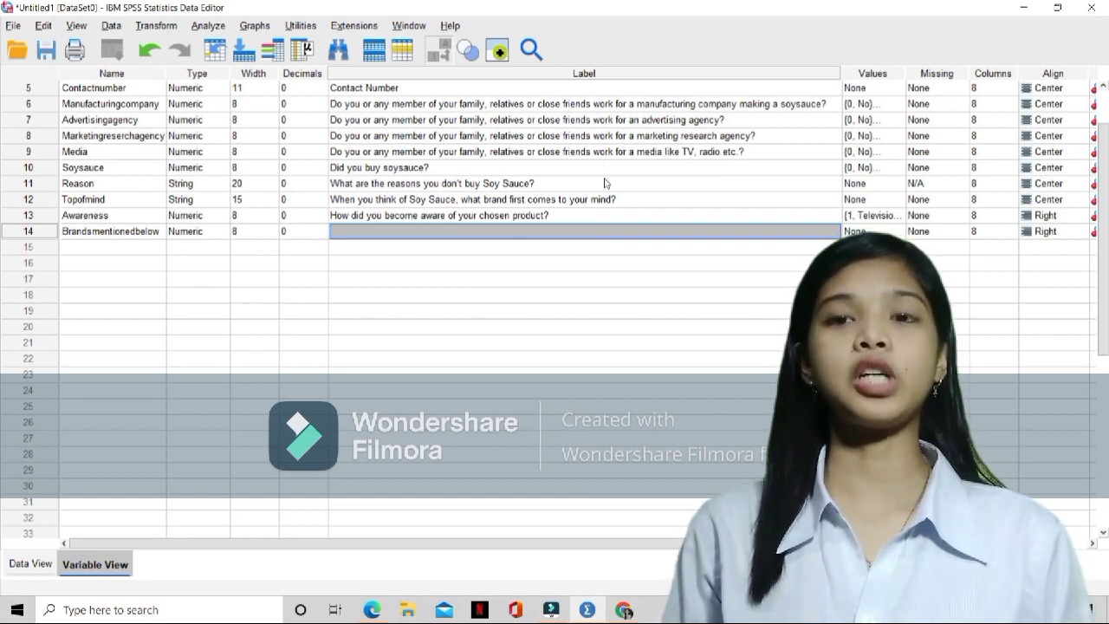
pyautogui.doubleClick(608, 232)
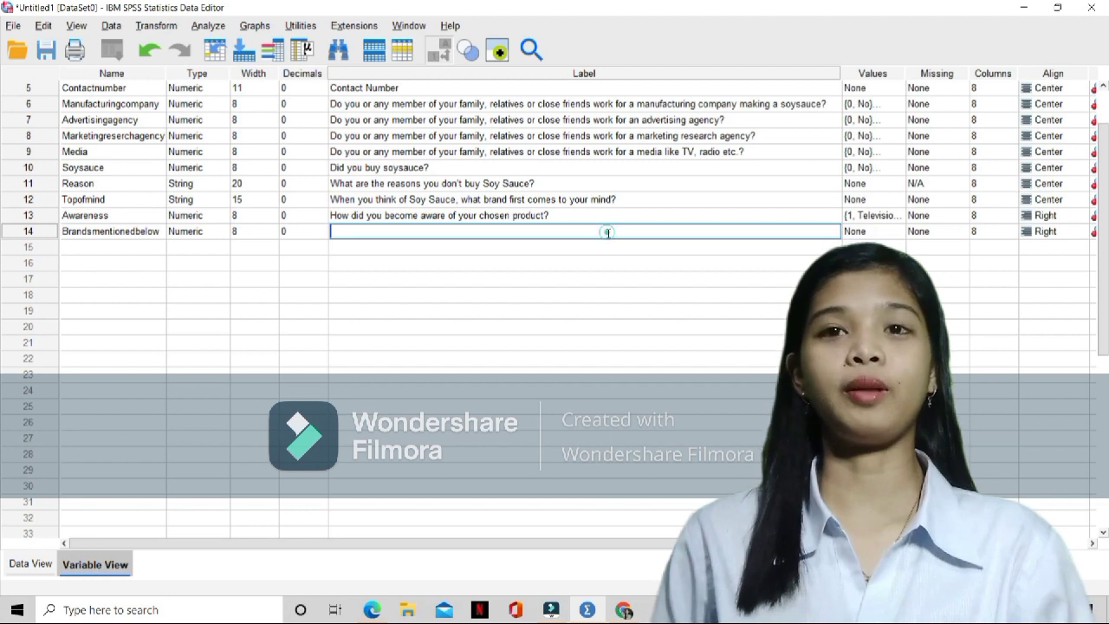
pyautogui.click(608, 232)
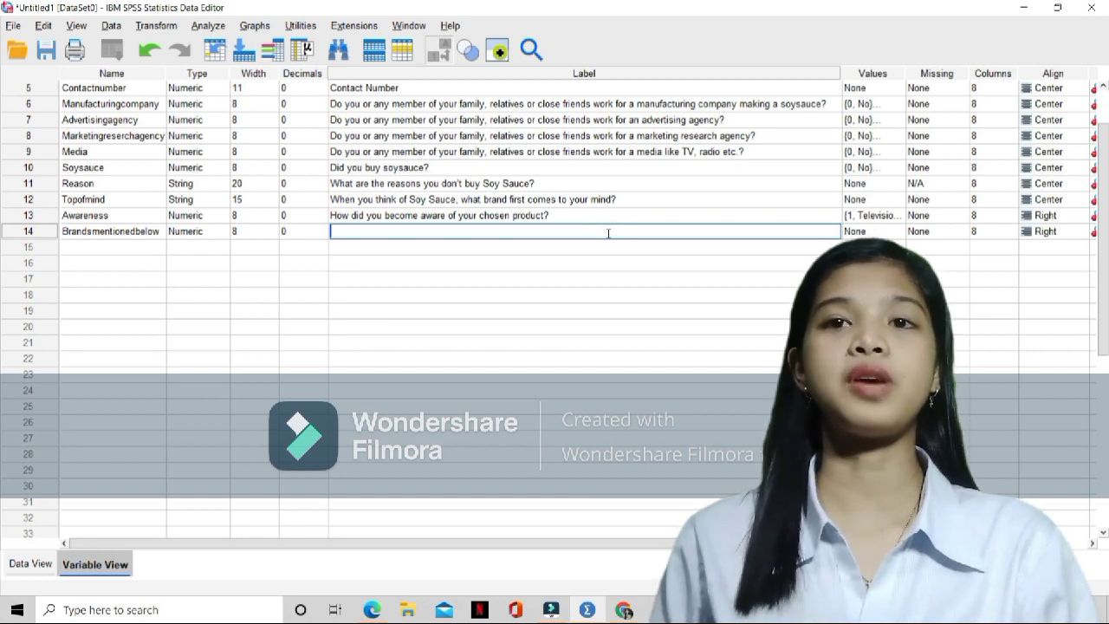
pyautogui.hotkey('ctrl', 'v')
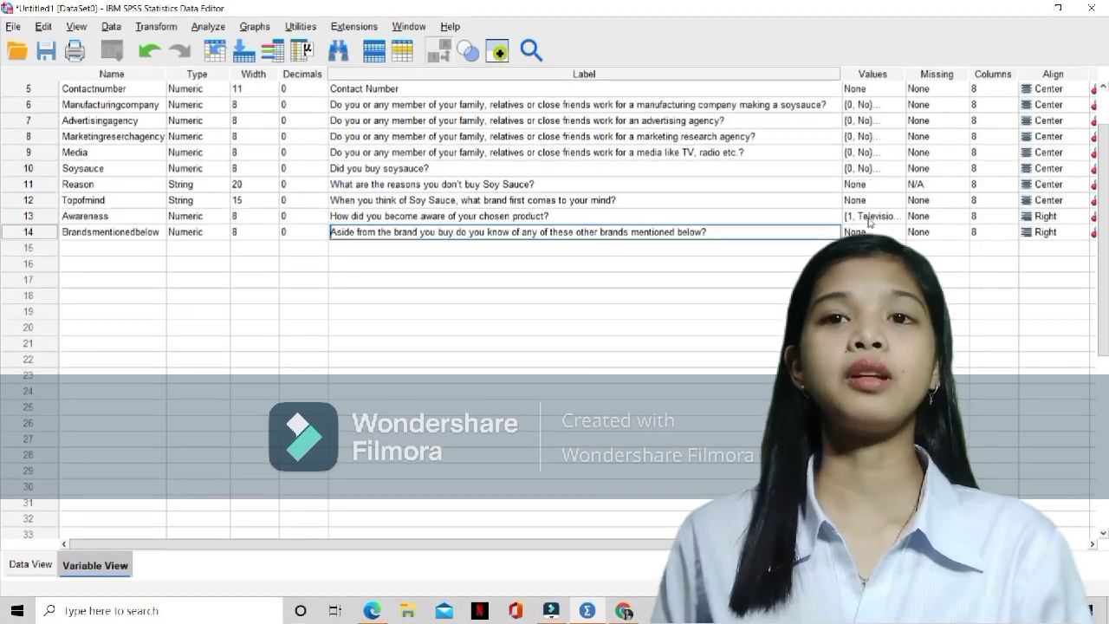
# Define the first value label for Brandsmentionedbelow as 1 = "Datu puti", correcting its spelling, and apply it
pyautogui.write('1')
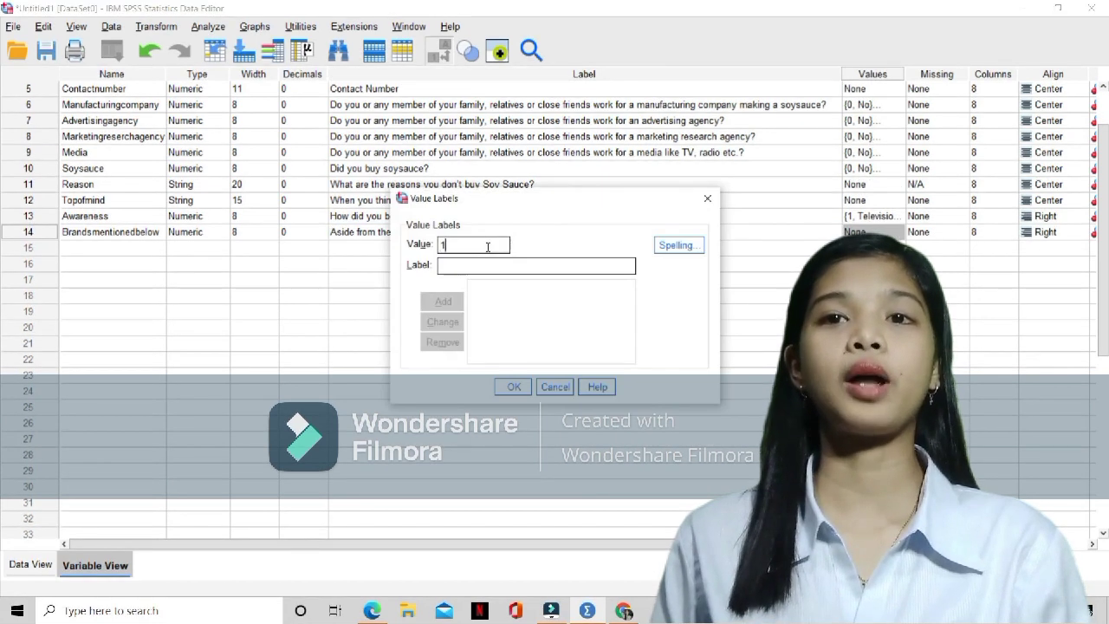
pyautogui.press('Tab')
pyautogui.write('Datu uti')
pyautogui.click(443, 302)
pyautogui.click(530, 286)
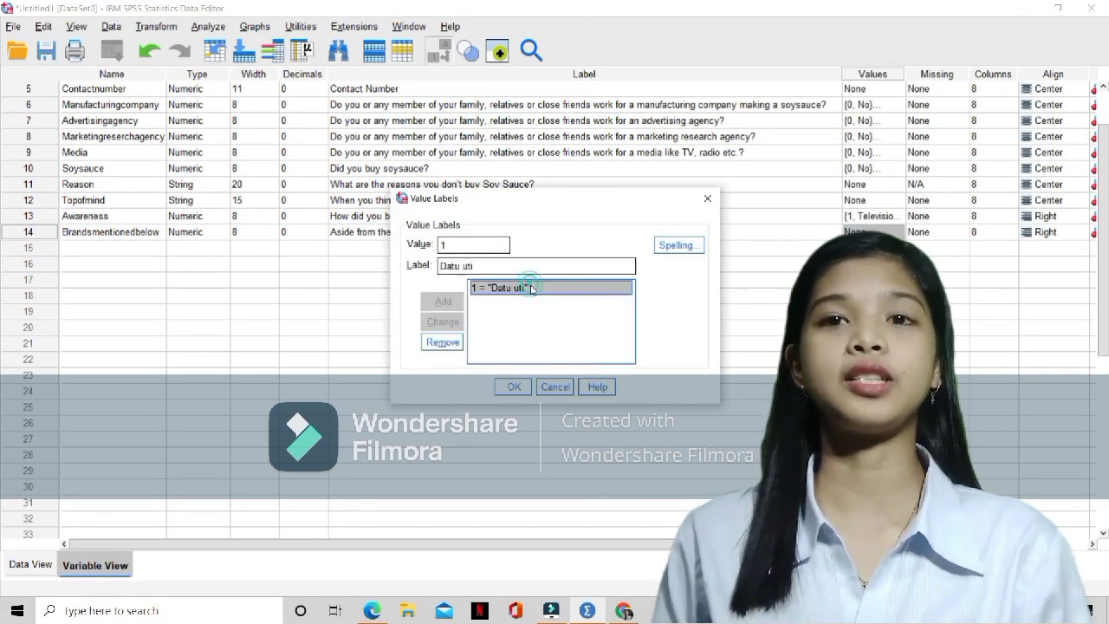
pyautogui.click(462, 266)
pyautogui.write('p')
pyautogui.click(442, 322)
pyautogui.click(513, 387)
# Add value labels 2 = "Silverswan" and 3 = "Marca pina" to Brandsmentionedbelow
pyautogui.click(898, 232)
pyautogui.write('2')
pyautogui.click(474, 266)
pyautogui.write('Silverswan')
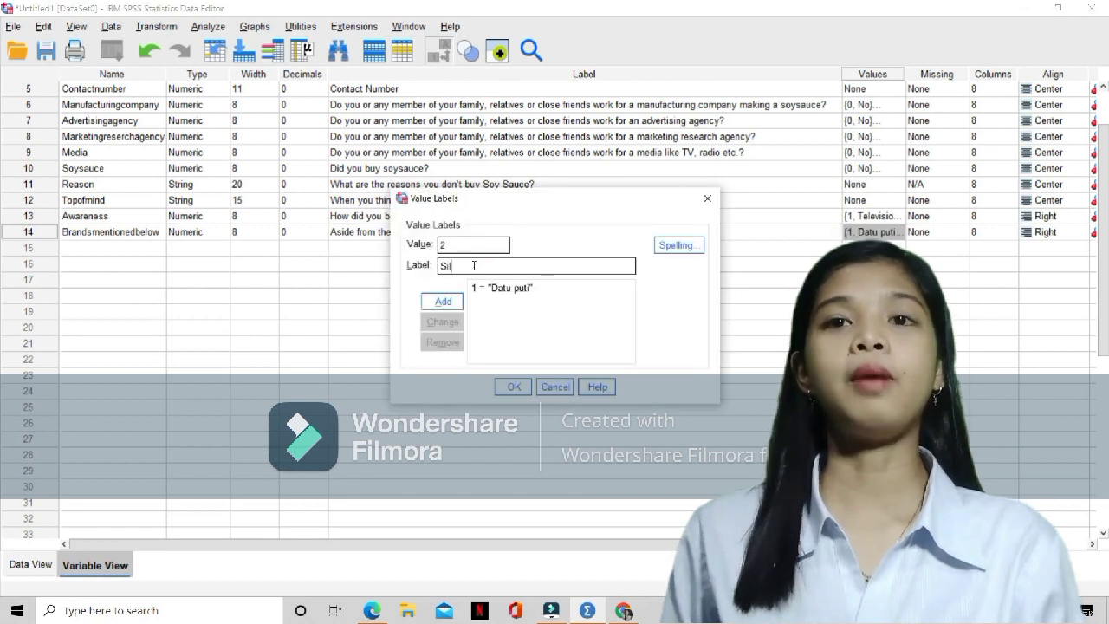
pyautogui.click(443, 301)
pyautogui.click(473, 242)
pyautogui.write('3')
pyautogui.click(498, 266)
pyautogui.write('Marca pina')
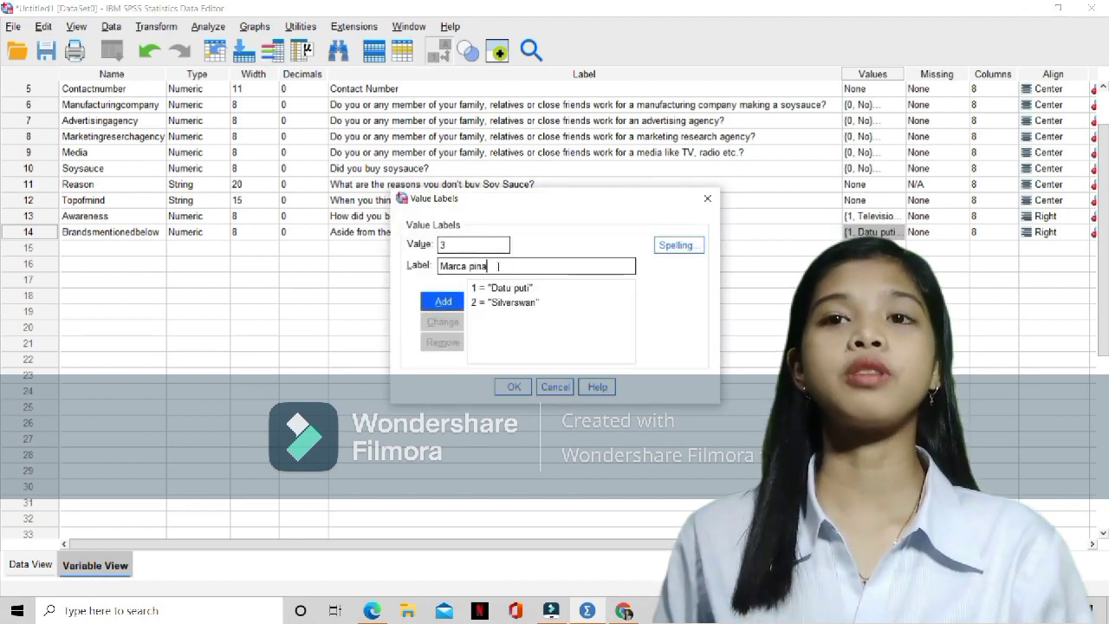
pyautogui.click(444, 302)
# Add value labels 4 = "Coconut brand" and 5 = "Kikkoman" to Brandsmentionedbelow
pyautogui.write('4')
pyautogui.click(474, 266)
pyautogui.write('Coconut brand')
pyautogui.click(443, 301)
pyautogui.write('5')
pyautogui.click(473, 262)
pyautogui.write('kikoman')
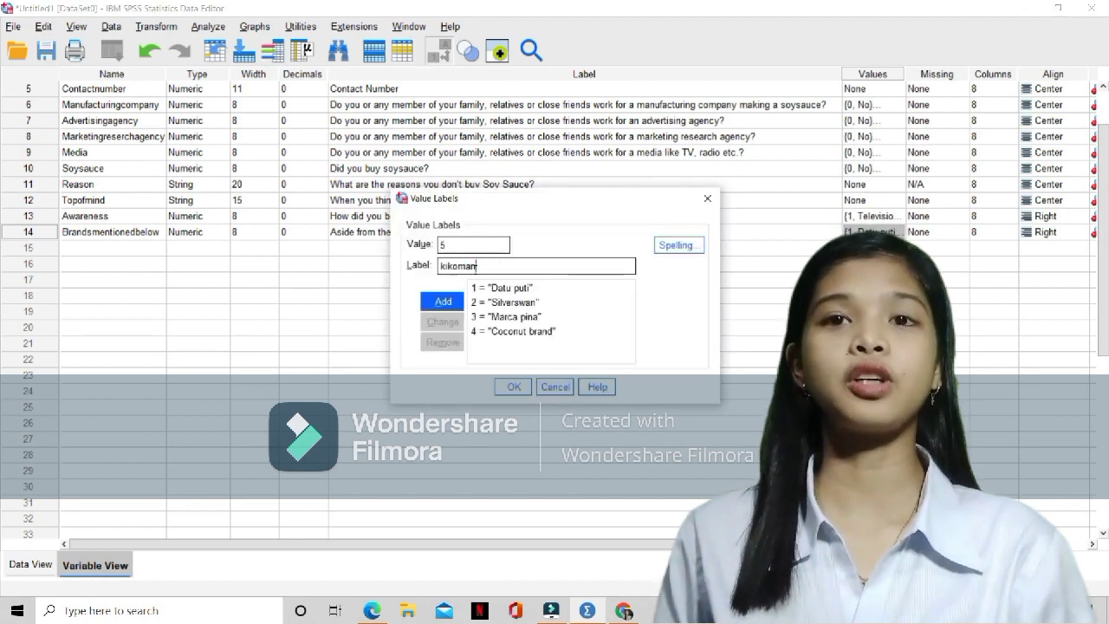
pyautogui.write('n')
pyautogui.click(443, 301)
# Add value labels 6 = "Lee kum kee" and 7 = "Wan Ja Shan" to Brandsmentionedbelow
pyautogui.write('6')
pyautogui.click(467, 265)
pyautogui.write('Lee')
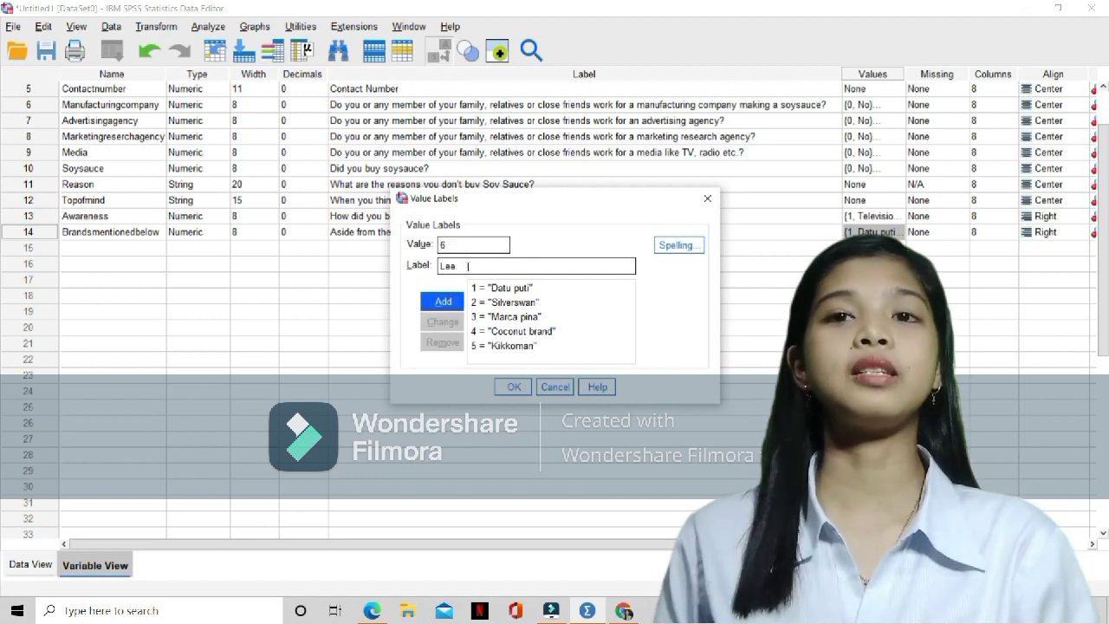
pyautogui.write(' kum kee')
pyautogui.click(443, 301)
pyautogui.write('7')
pyautogui.click(472, 265)
pyautogui.write('Wa')
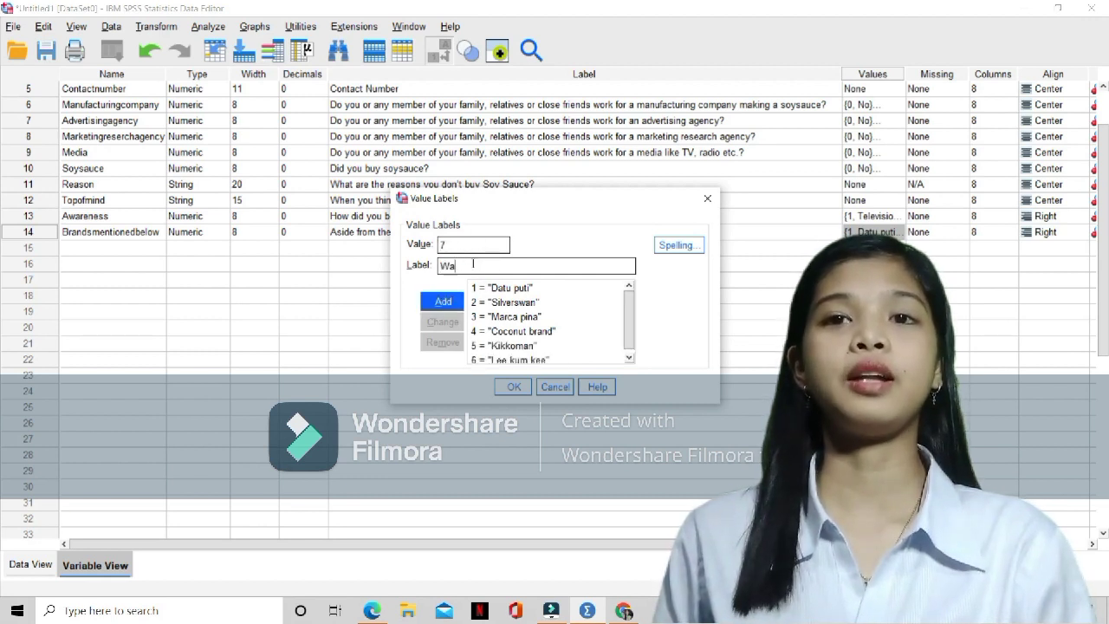
pyautogui.write('n Ja Shan')
pyautogui.click(443, 303)
# Add value labels 8 = "Tropics", 9 = "Maharlika" and 10 = "Balay" to Brandsmentionedbelow
pyautogui.write('8')
pyautogui.click(485, 265)
pyautogui.write('Tropics')
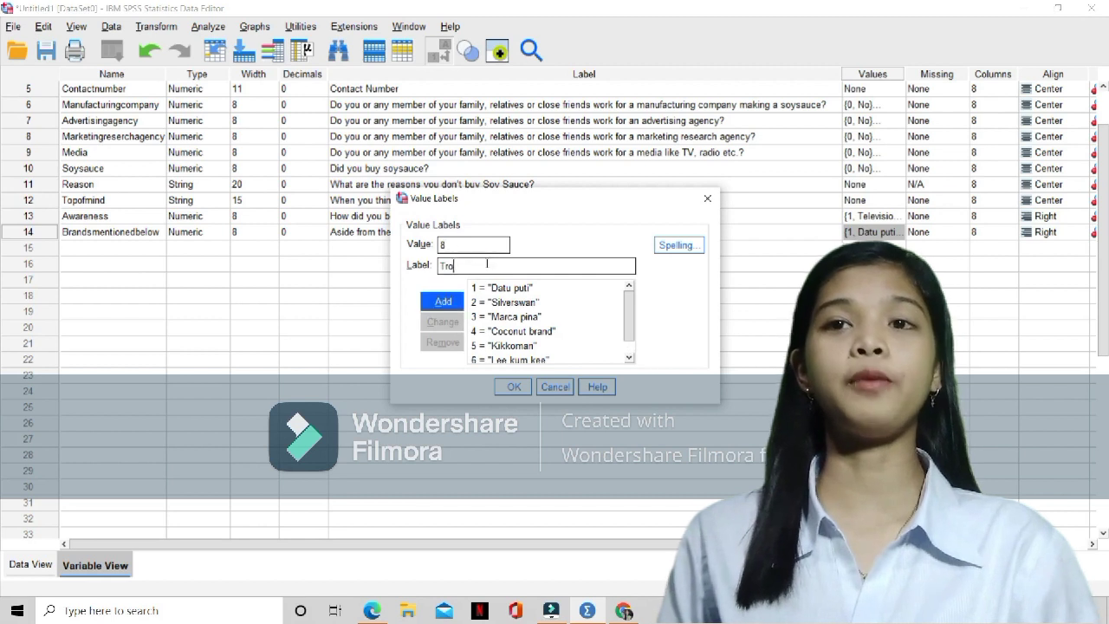
pyautogui.click(444, 303)
pyautogui.write('9')
pyautogui.click(444, 301)
pyautogui.write('10')
pyautogui.click(468, 265)
pyautogui.write('Balay')
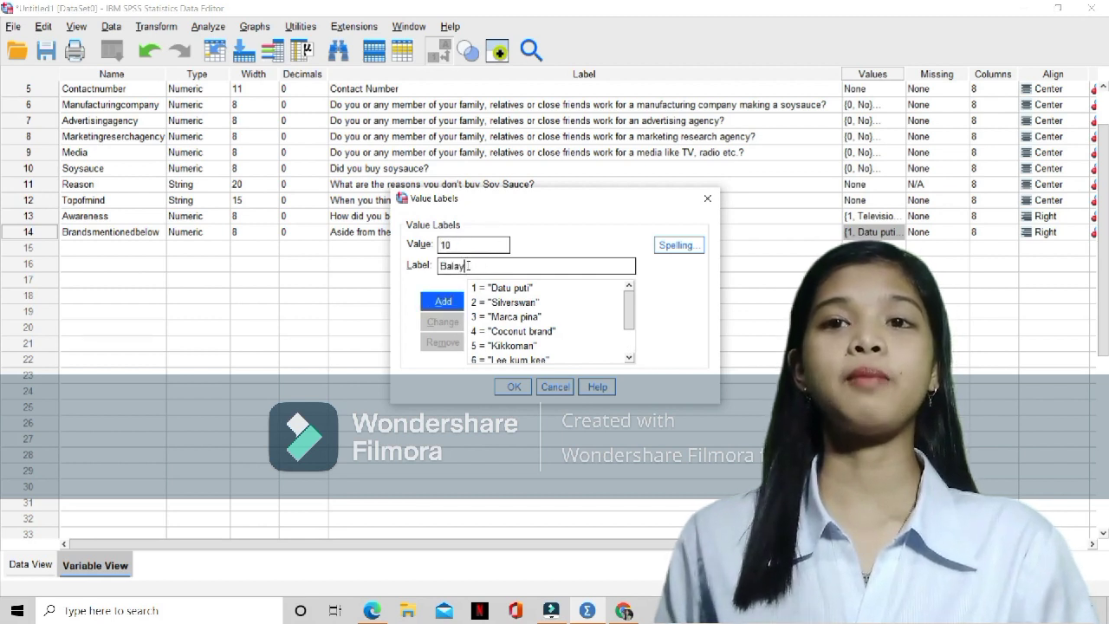
pyautogui.click(443, 301)
# Add value labels 11 = "ABC", 12 = "Select" and 13 = "Mother's best" to Brandsmentionedbelow and apply the list
pyautogui.write('11')
pyautogui.click(472, 266)
pyautogui.write('ABC')
pyautogui.click(444, 301)
pyautogui.write('12')
pyautogui.click(472, 266)
pyautogui.write('The')
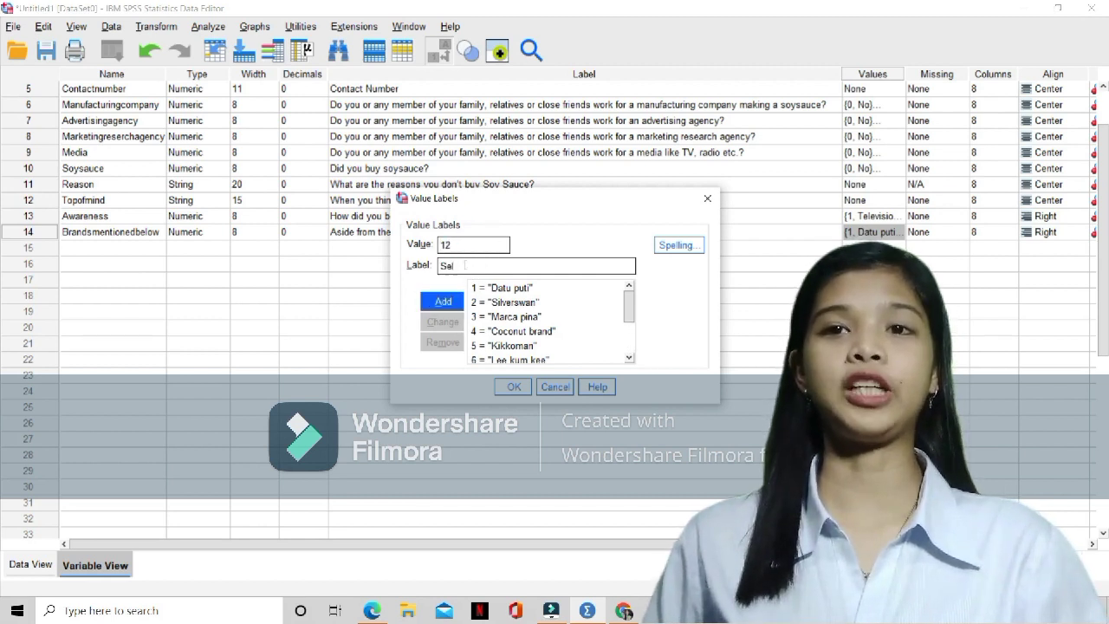
pyautogui.click(443, 302)
pyautogui.write('13Mothe')
pyautogui.write("r's best")
pyautogui.click(446, 301)
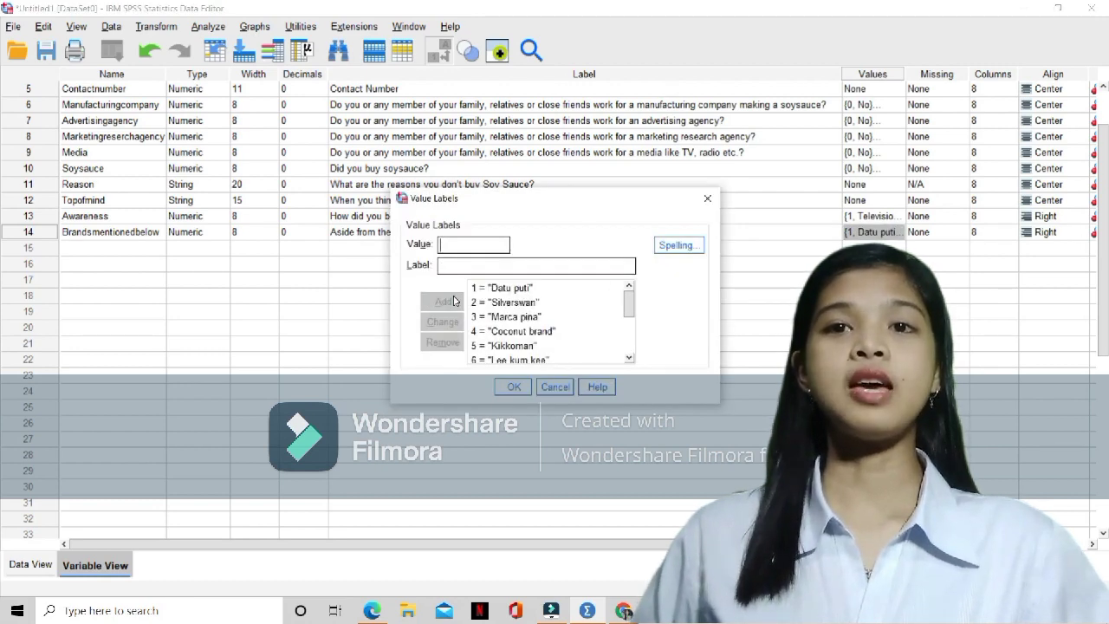
pyautogui.scroll(-3, 511, 325)
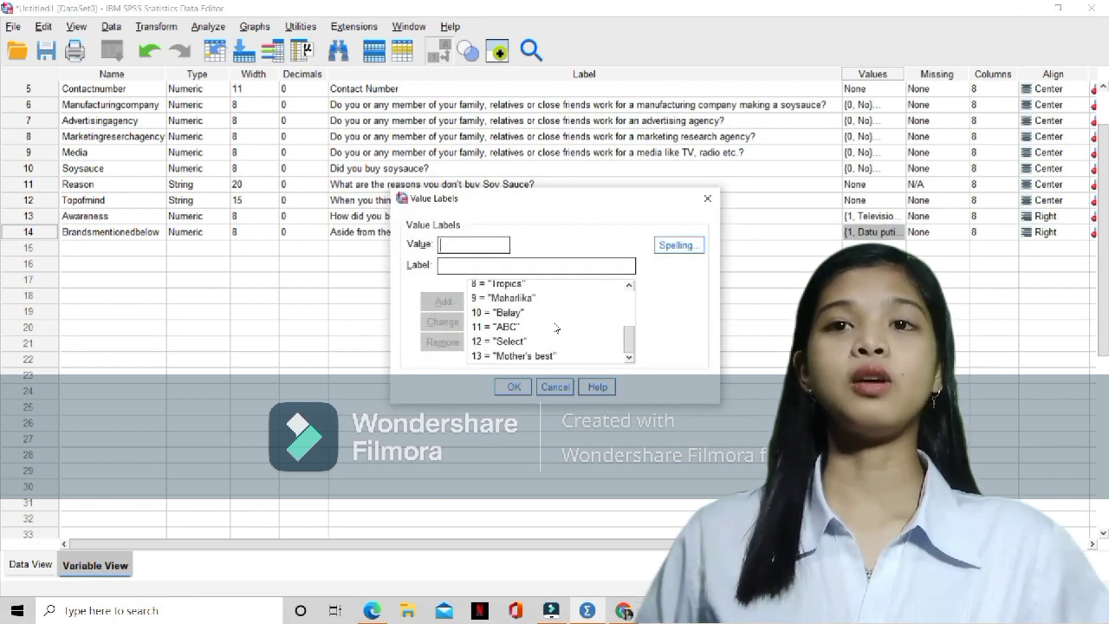
pyautogui.click(513, 386)
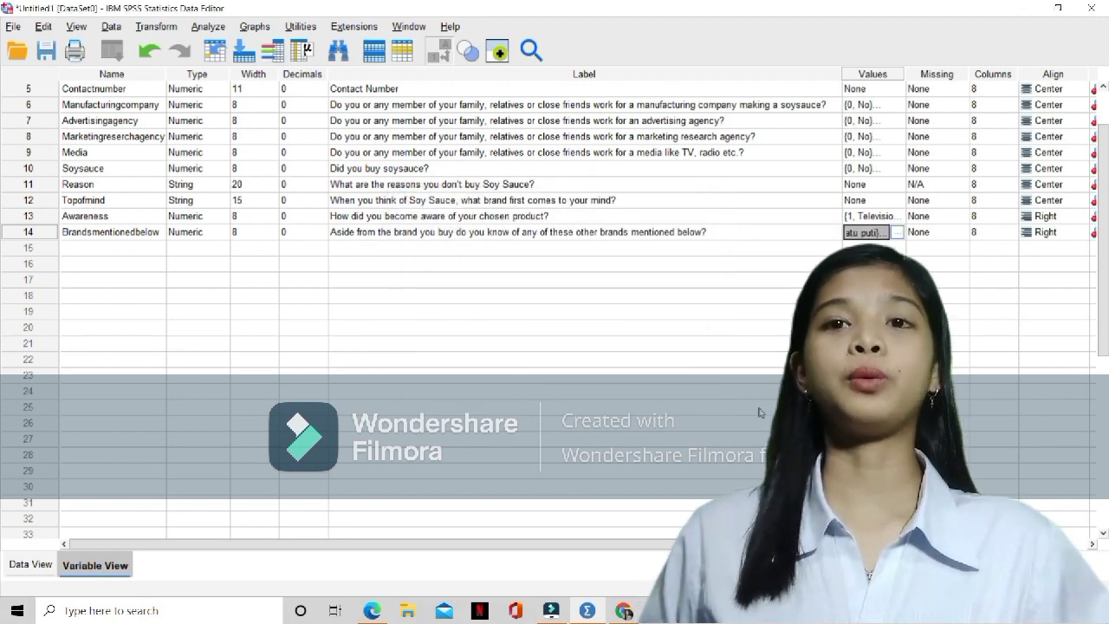
# Set the alignment of the Awareness and Brandsmentionedbelow variables to Center
pyautogui.click(1061, 218)
pyautogui.click(1077, 217)
pyautogui.click(1046, 262)
pyautogui.click(1067, 232)
pyautogui.click(1075, 233)
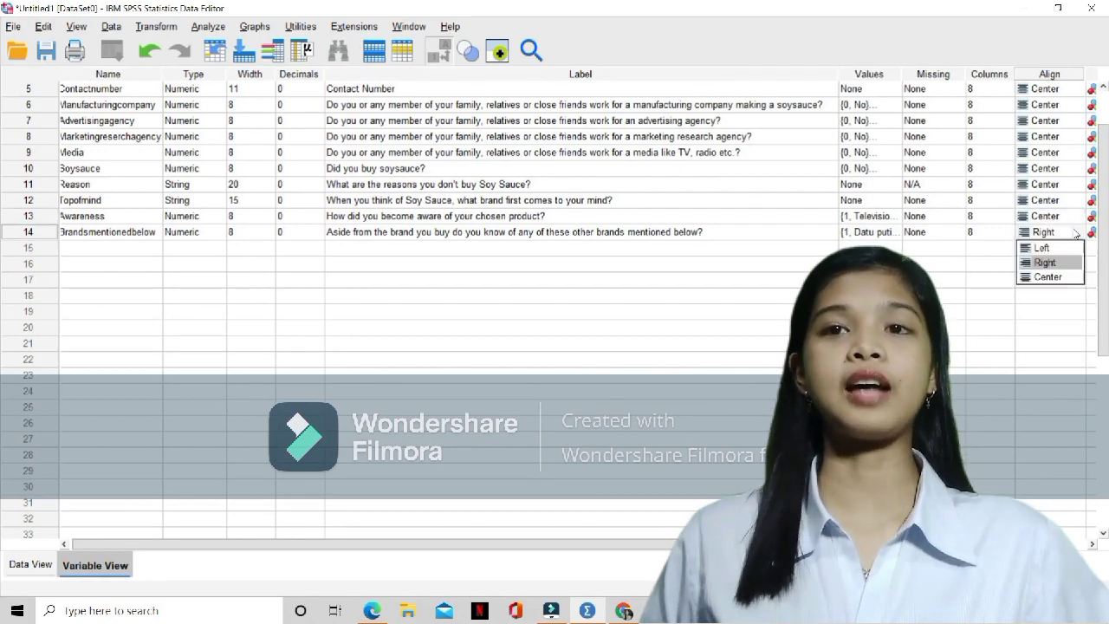
pyautogui.click(1062, 277)
pyautogui.moveTo(901, 544); pyautogui.dragTo(996, 544)
pyautogui.hscroll(-5, 554, 161)
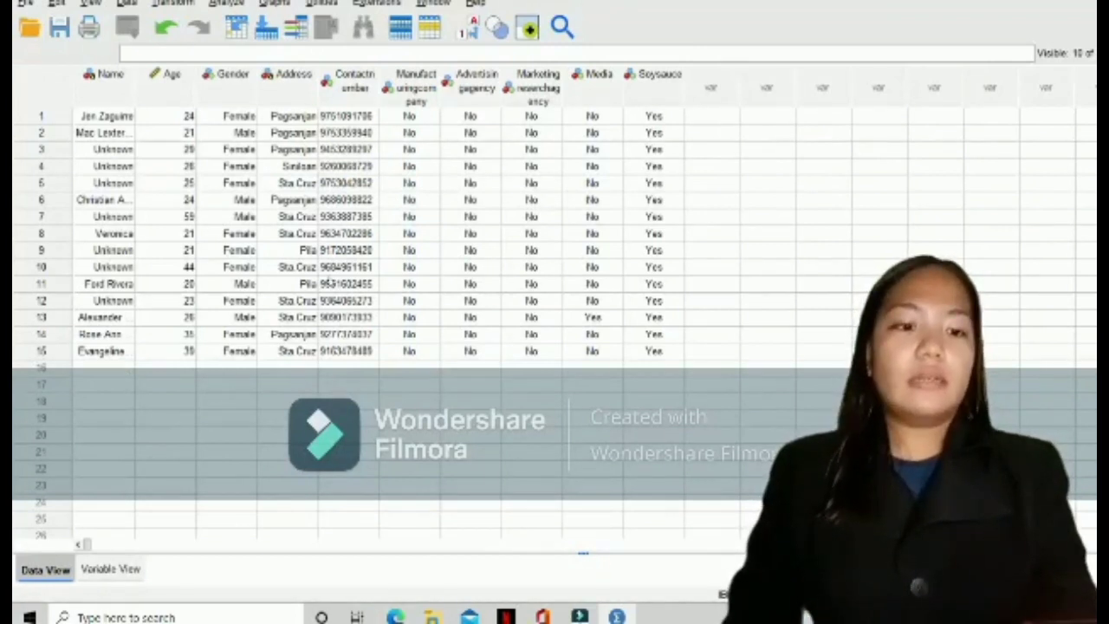
# In row 16 of the data, enter the respondent's name, age 24 and gender Female
pyautogui.click(652, 371)
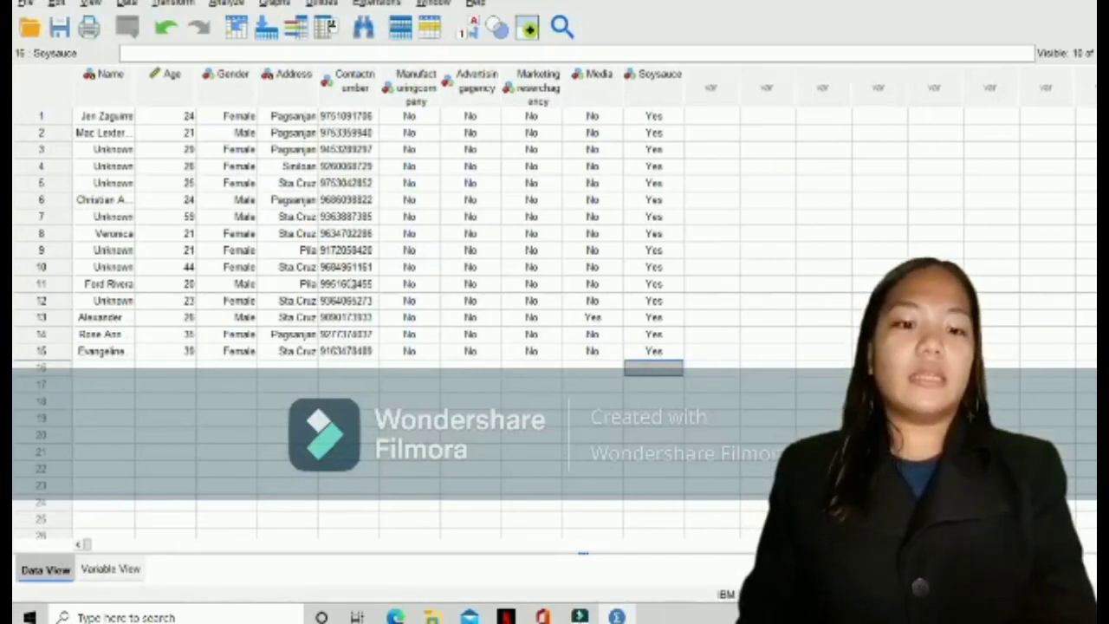
pyautogui.click(95, 367)
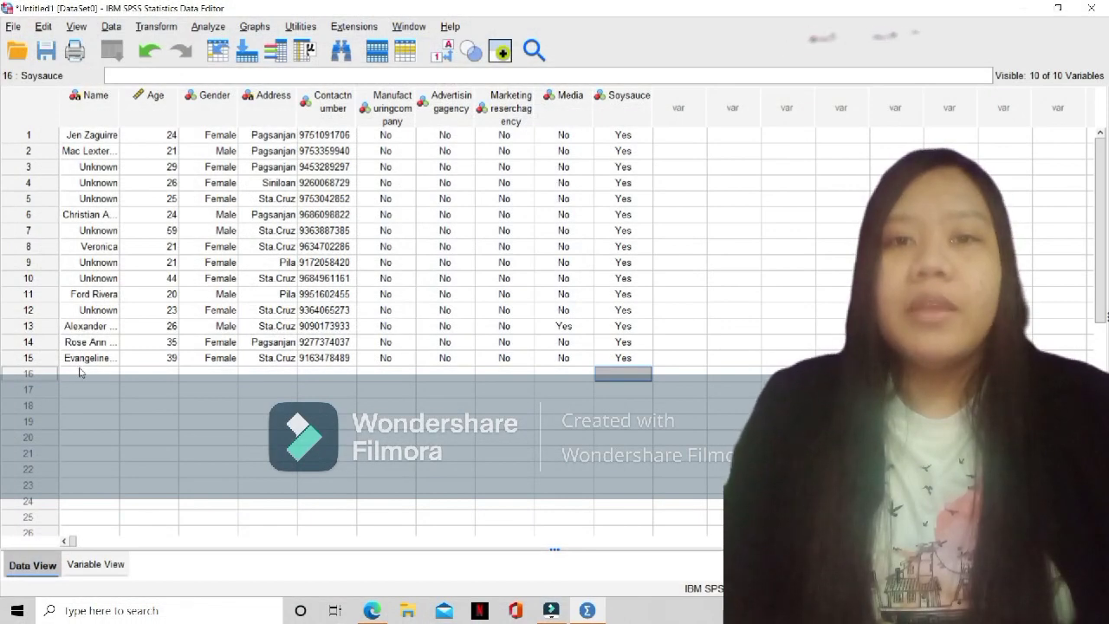
pyautogui.click(80, 370)
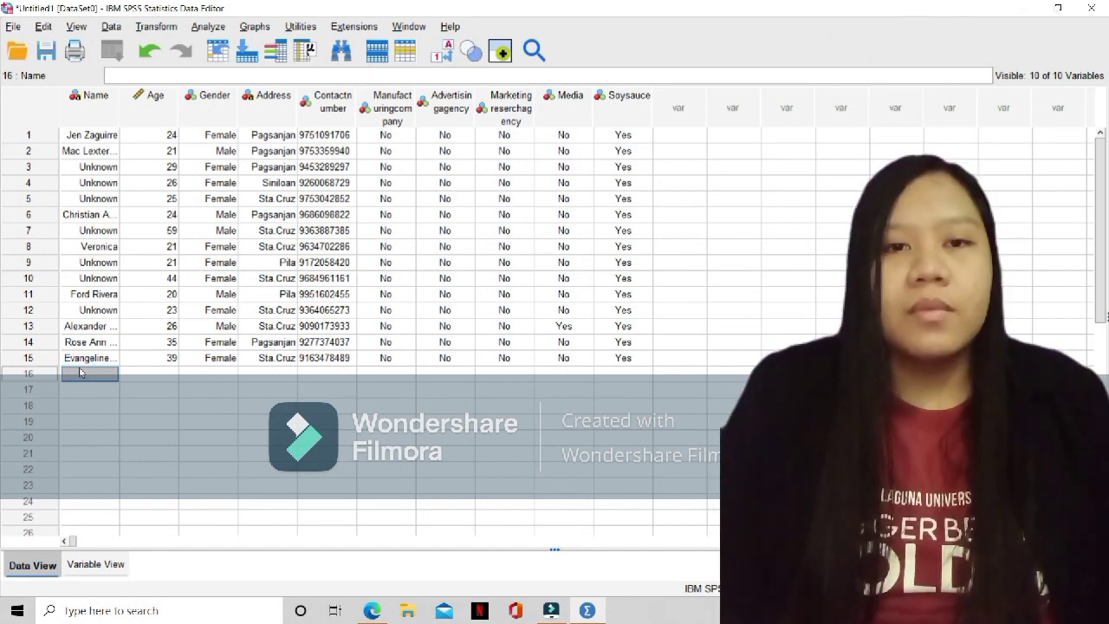
pyautogui.write('A')
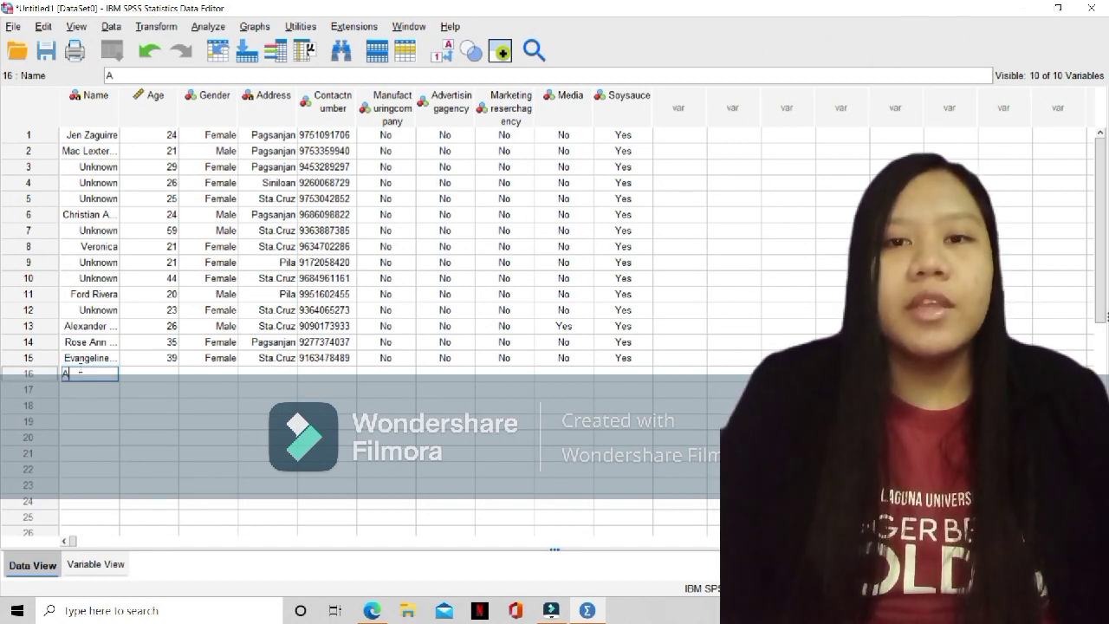
pyautogui.write('bby')
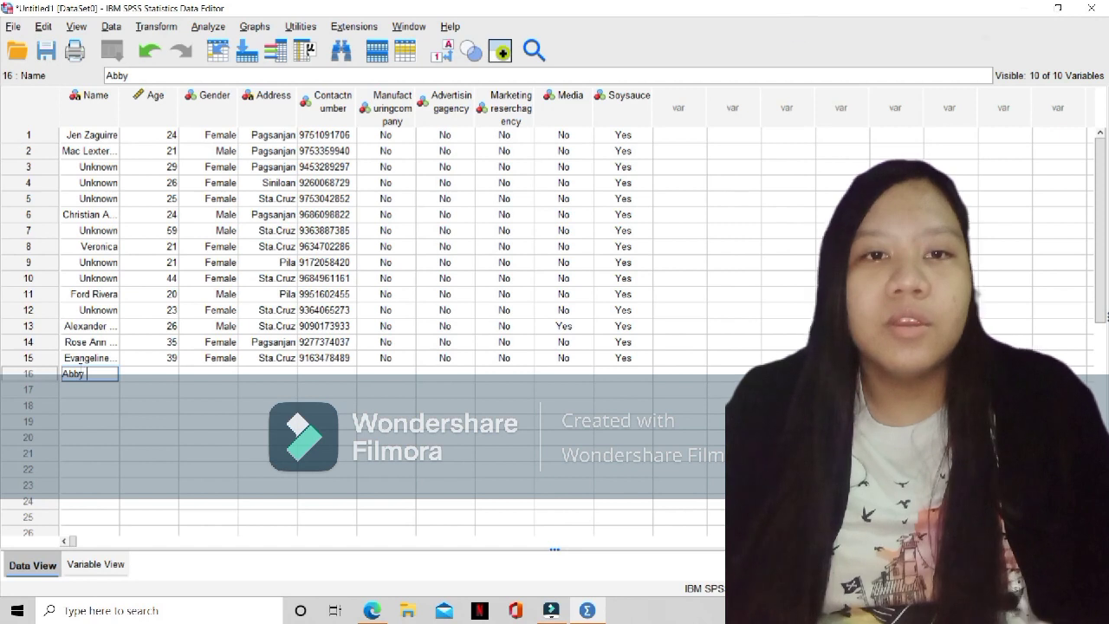
pyautogui.click(135, 378)
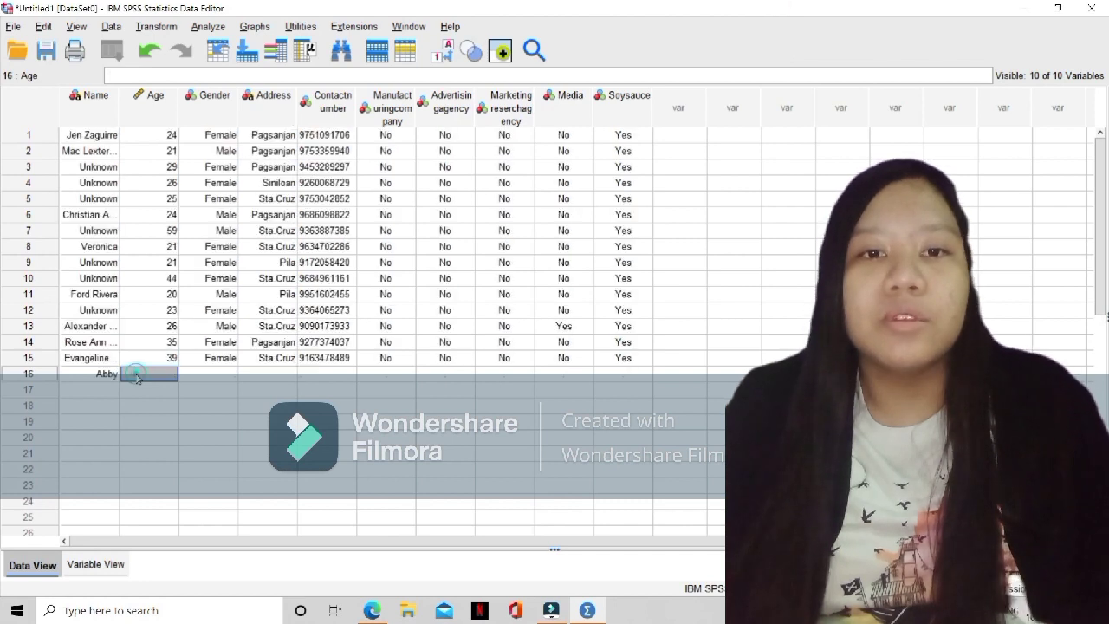
pyautogui.write('24')
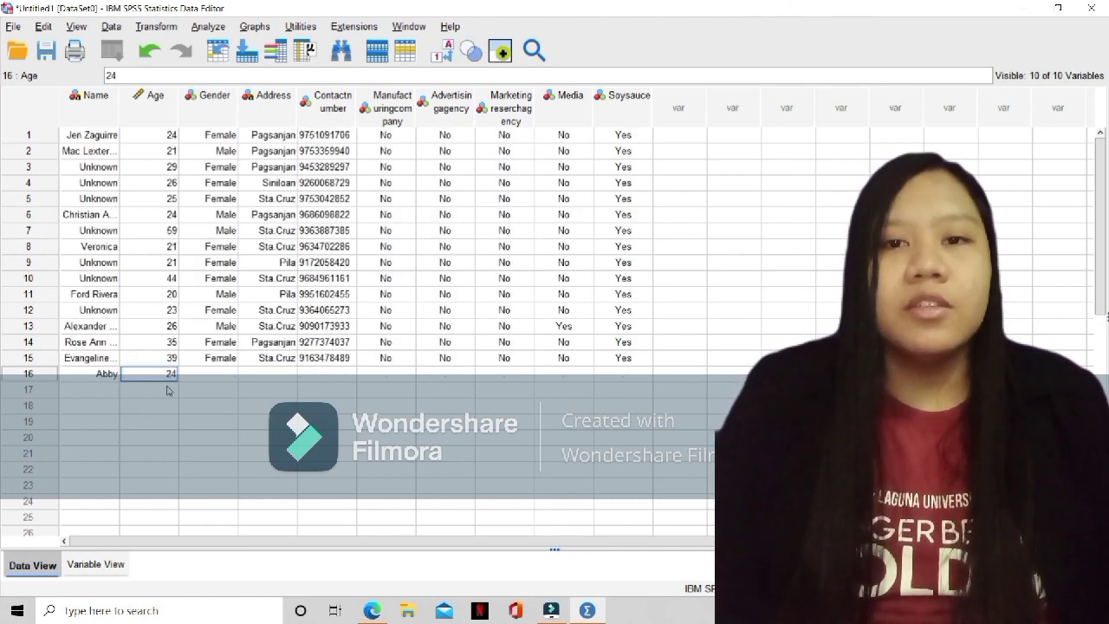
pyautogui.click(202, 379)
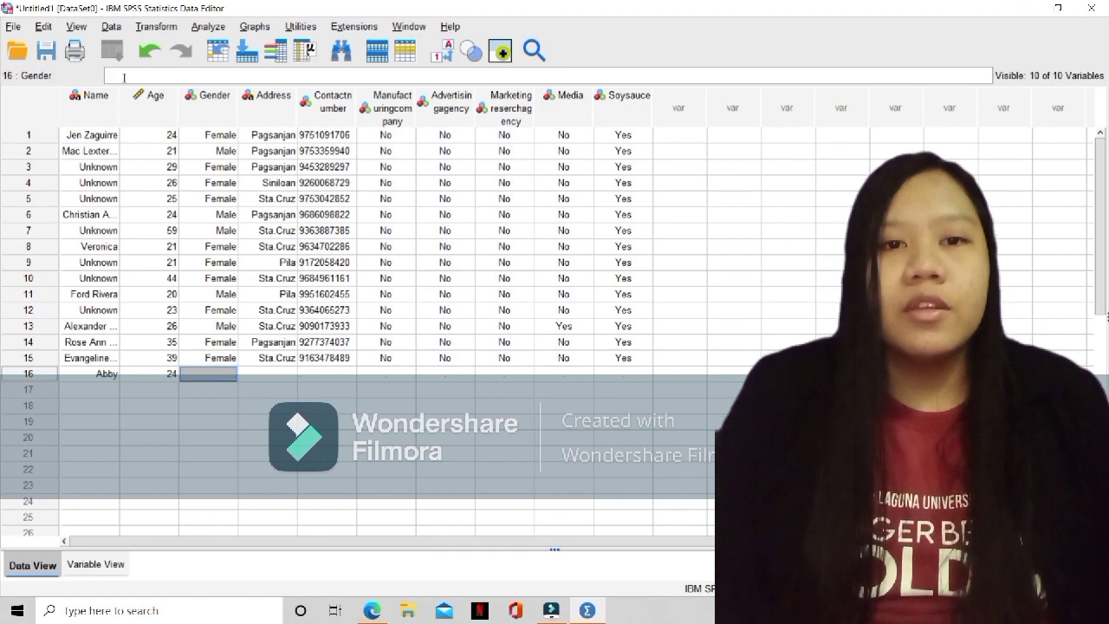
pyautogui.write('Female')
pyautogui.press('Return')
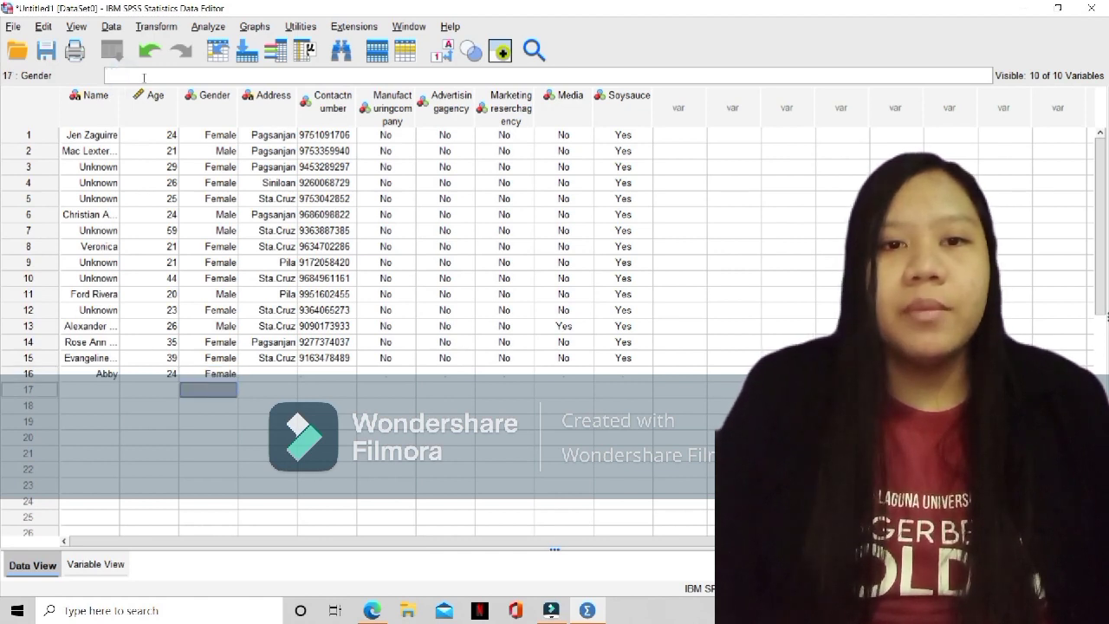
# Fill in the respondent's address and contact number in row 16
pyautogui.click(261, 374)
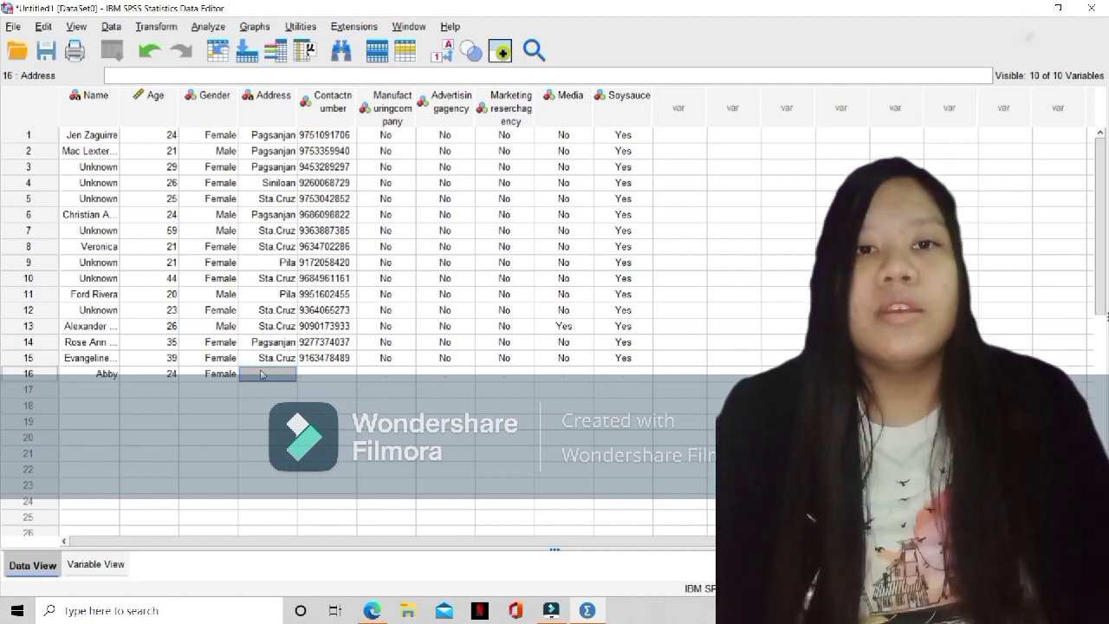
pyautogui.write('St')
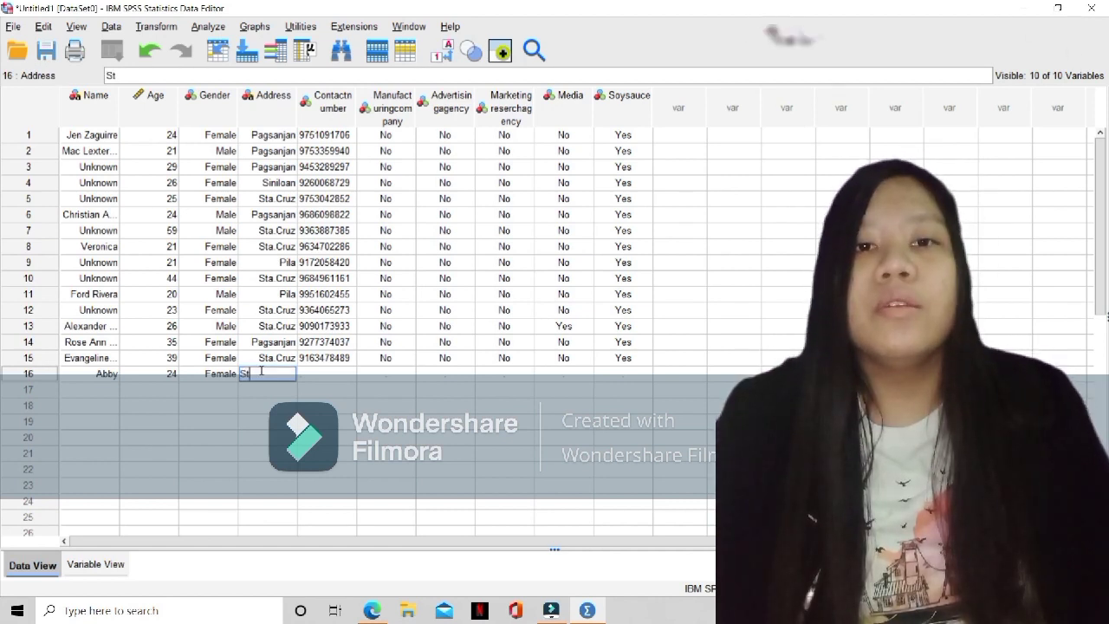
pyautogui.write('a.Cruz')
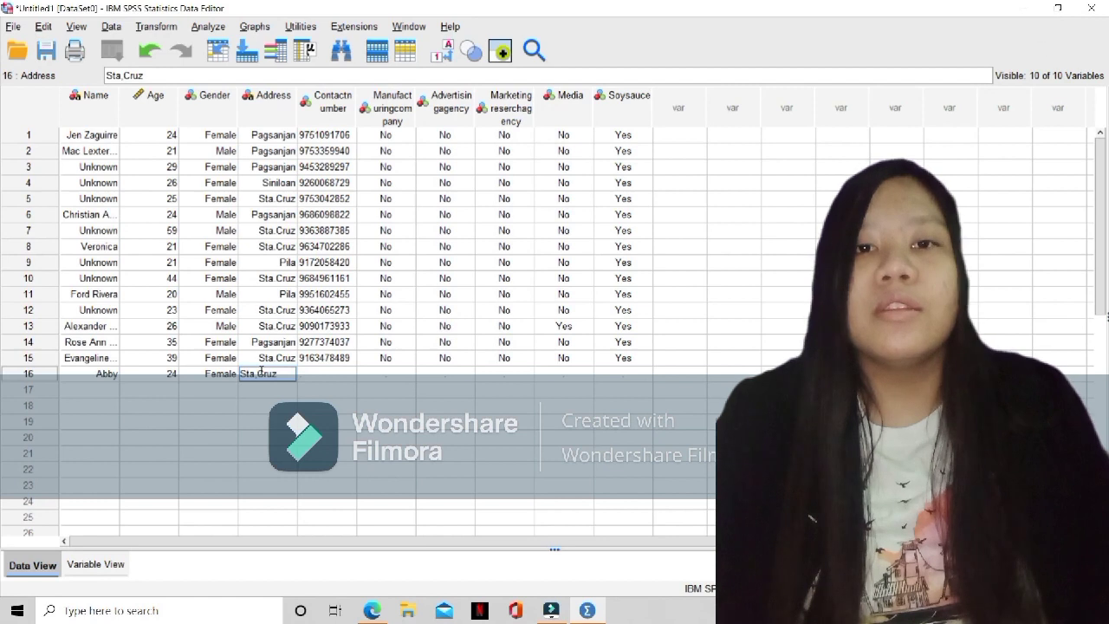
pyautogui.click(318, 378)
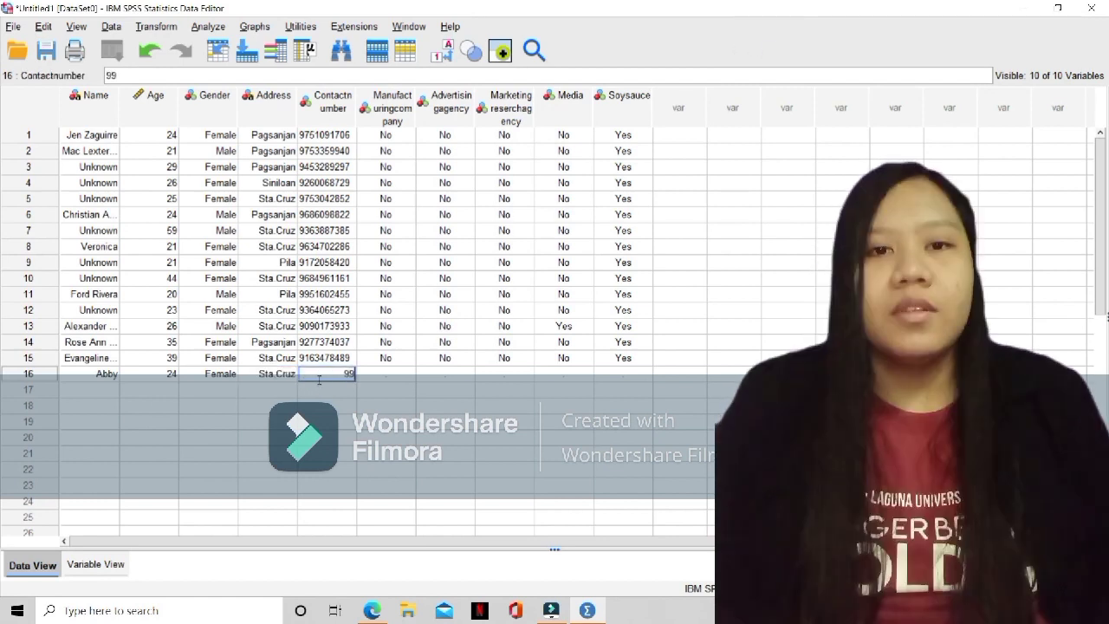
pyautogui.press('Tab')
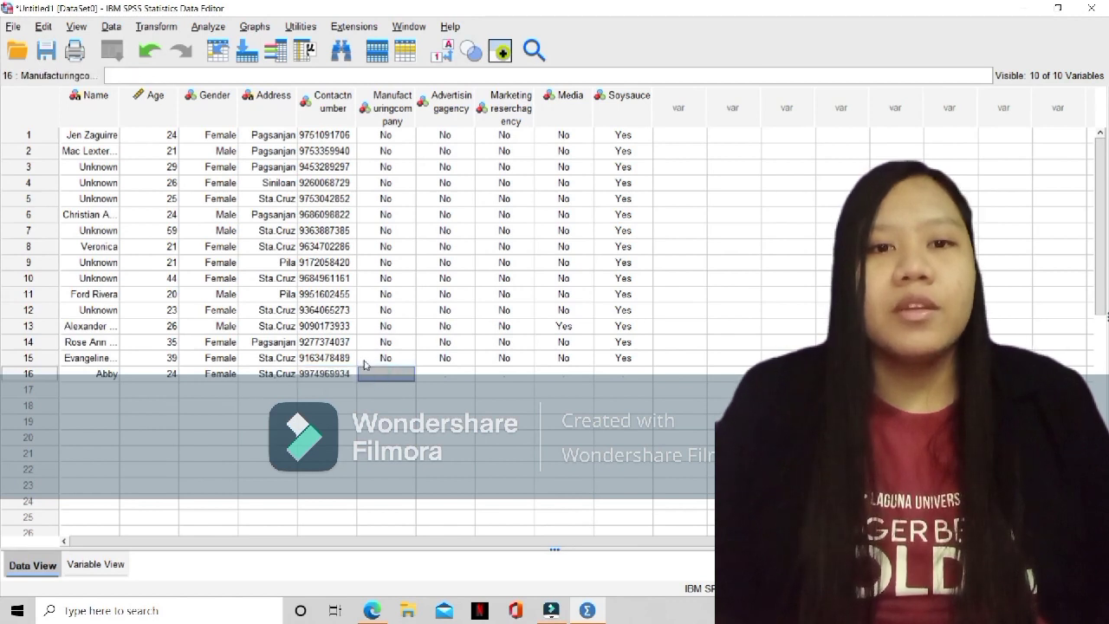
# Record No for both Manufacturingcompany and Advertisingagency in row 16
pyautogui.click(128, 76)
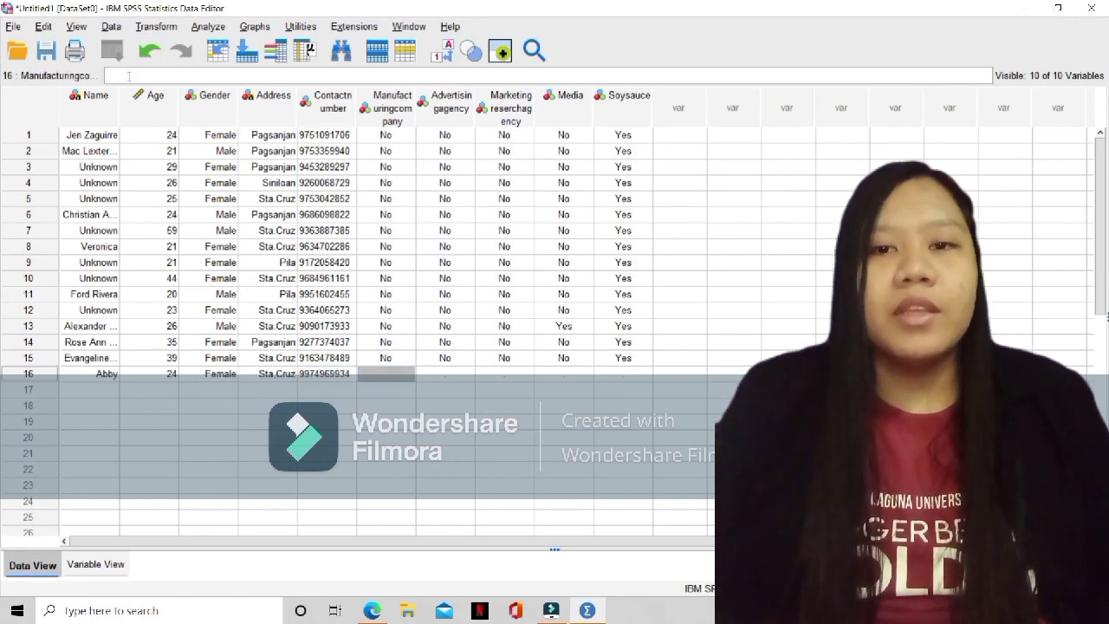
pyautogui.write('2')
pyautogui.press('Return')
pyautogui.click(460, 376)
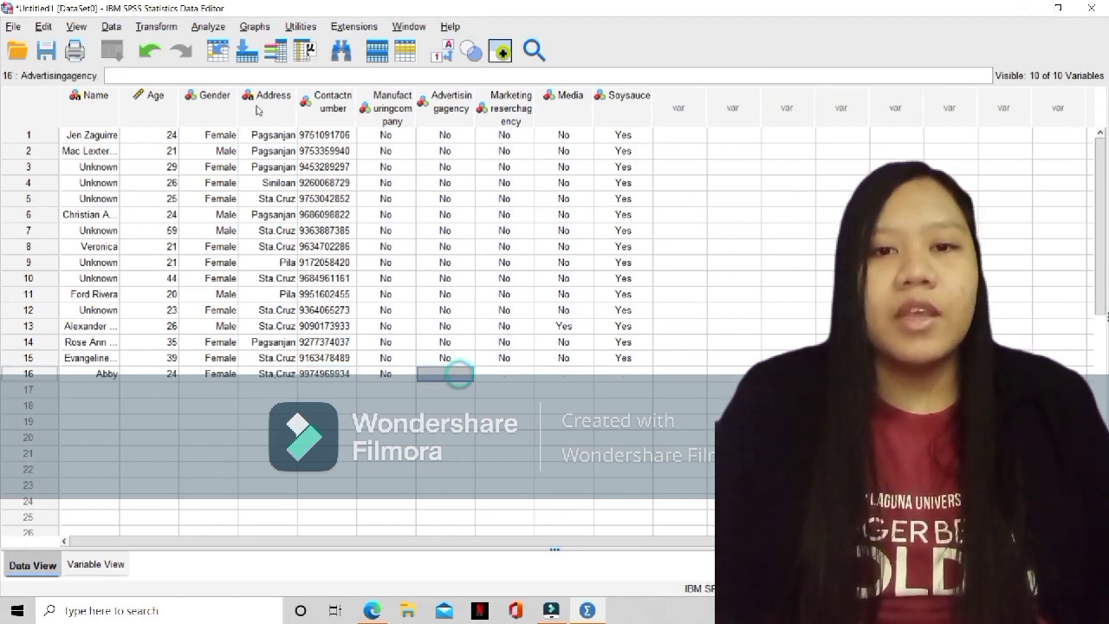
pyautogui.write('2')
pyautogui.press('Return')
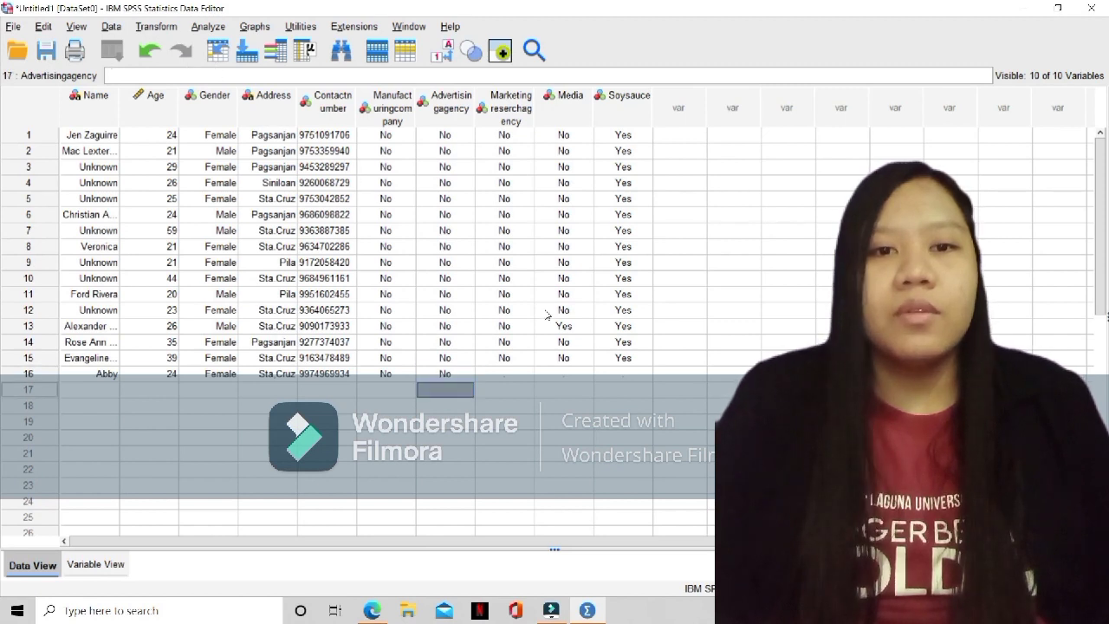
# Complete row 16 with Yes for Marketingreserchagency, No for Media and Yes for Soysauce
pyautogui.click(494, 380)
pyautogui.write('1')
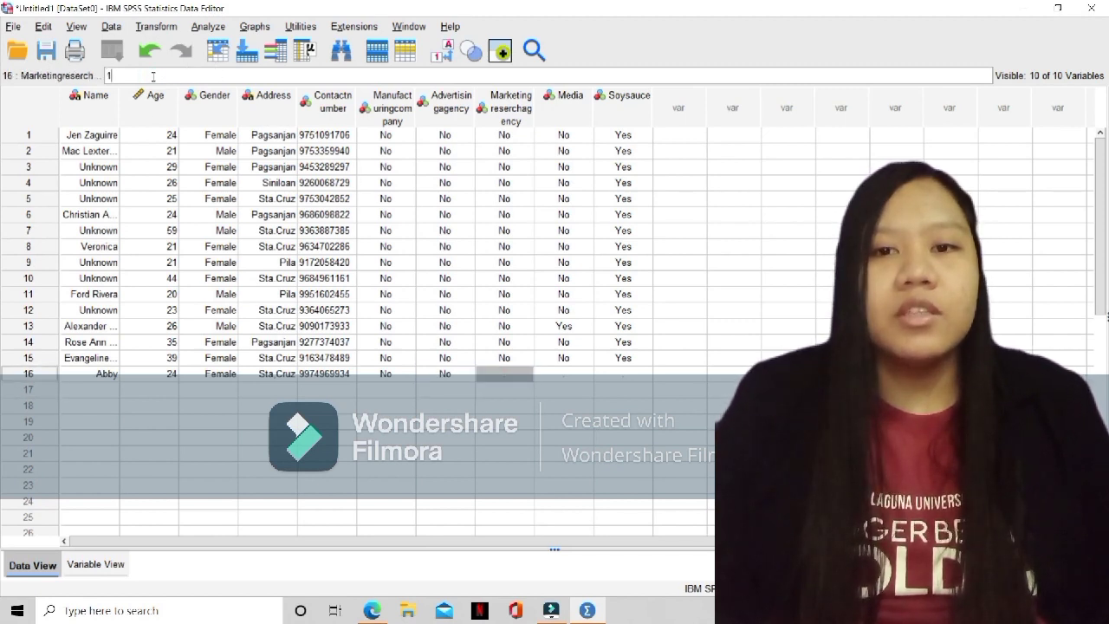
pyautogui.press('Return')
pyautogui.click(572, 376)
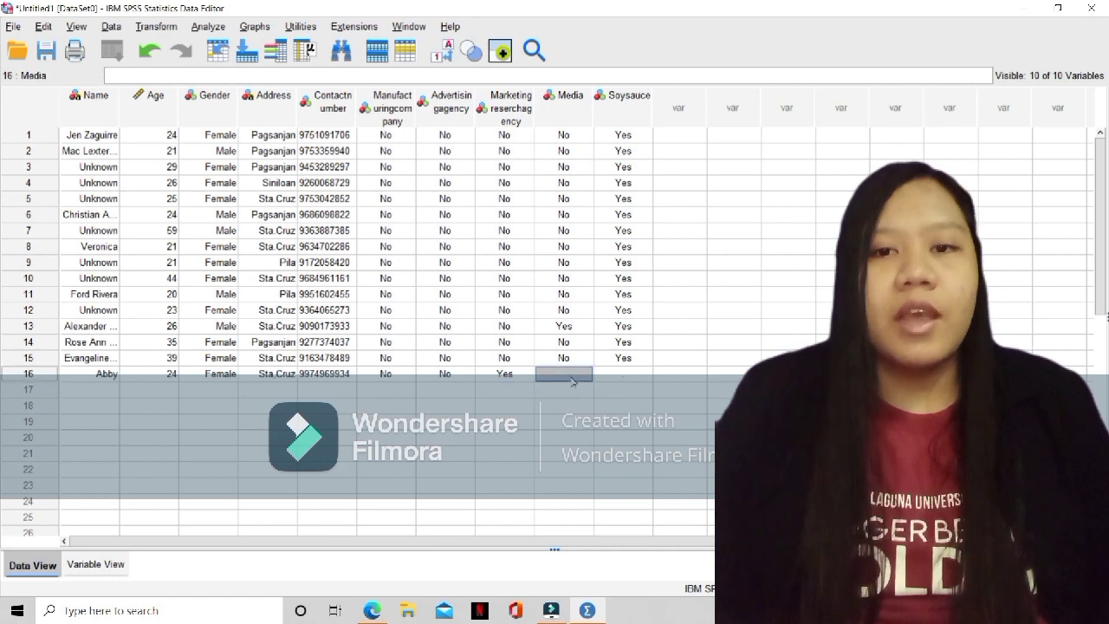
pyautogui.write('2')
pyautogui.press('Return')
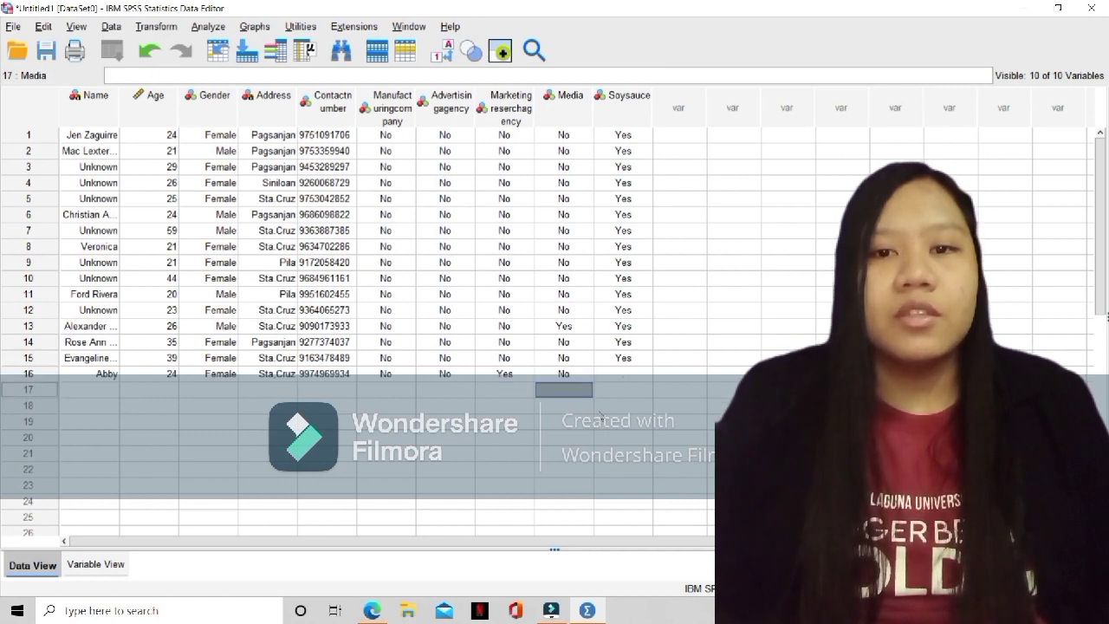
pyautogui.click(610, 376)
pyautogui.write('1')
pyautogui.press('Return')
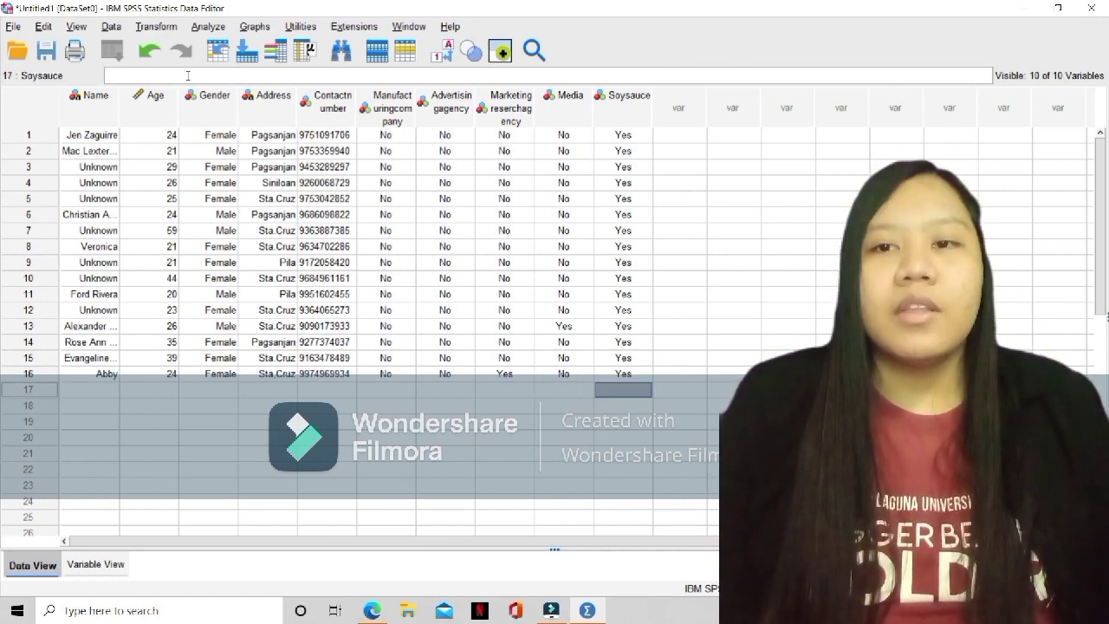
# In row 17, enter the next respondent's full name, age 23 and gender Male
pyautogui.click(76, 390)
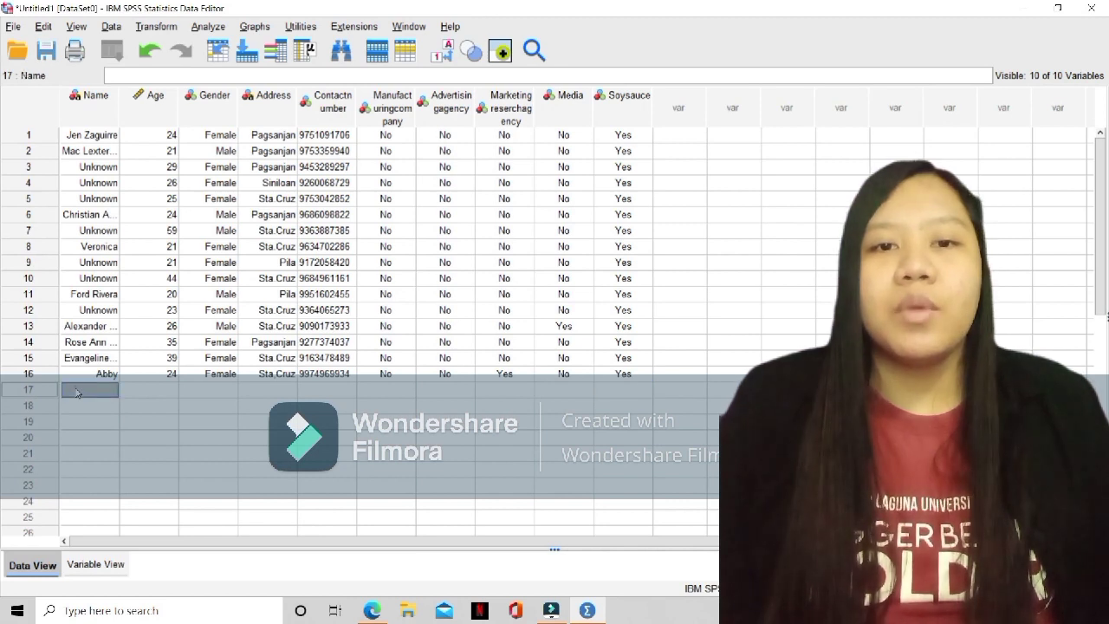
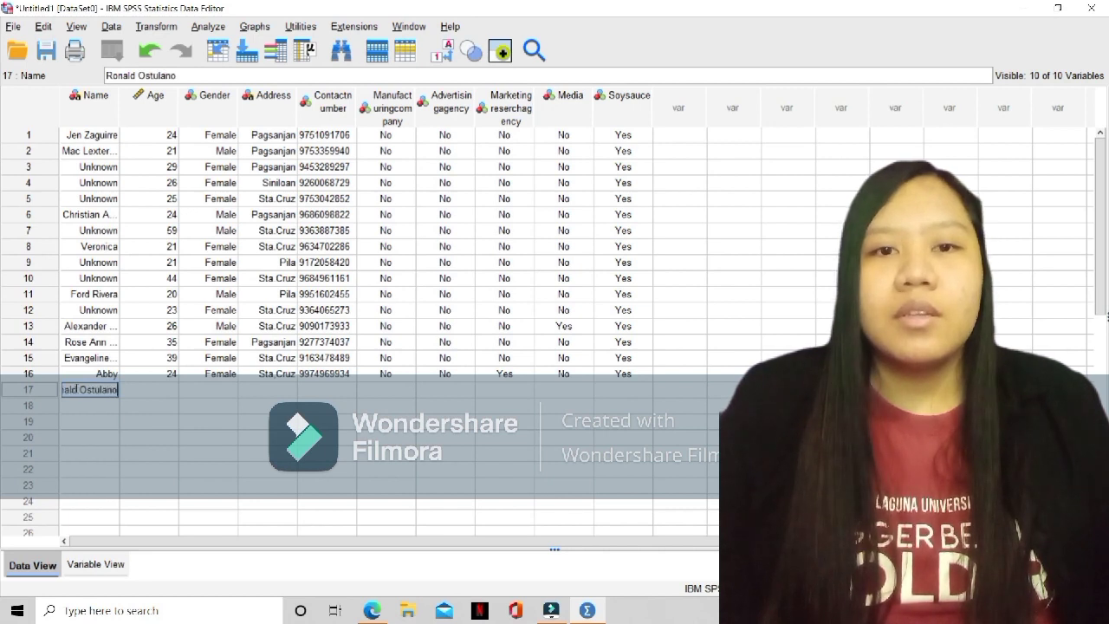
pyautogui.click(159, 389)
pyautogui.write('23')
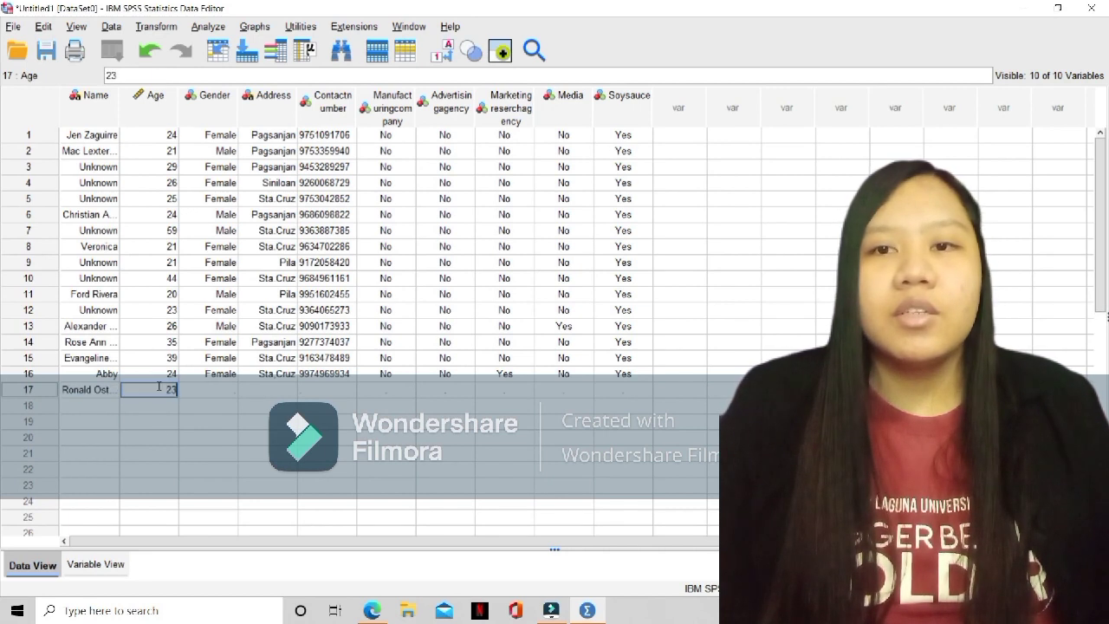
pyautogui.click(210, 392)
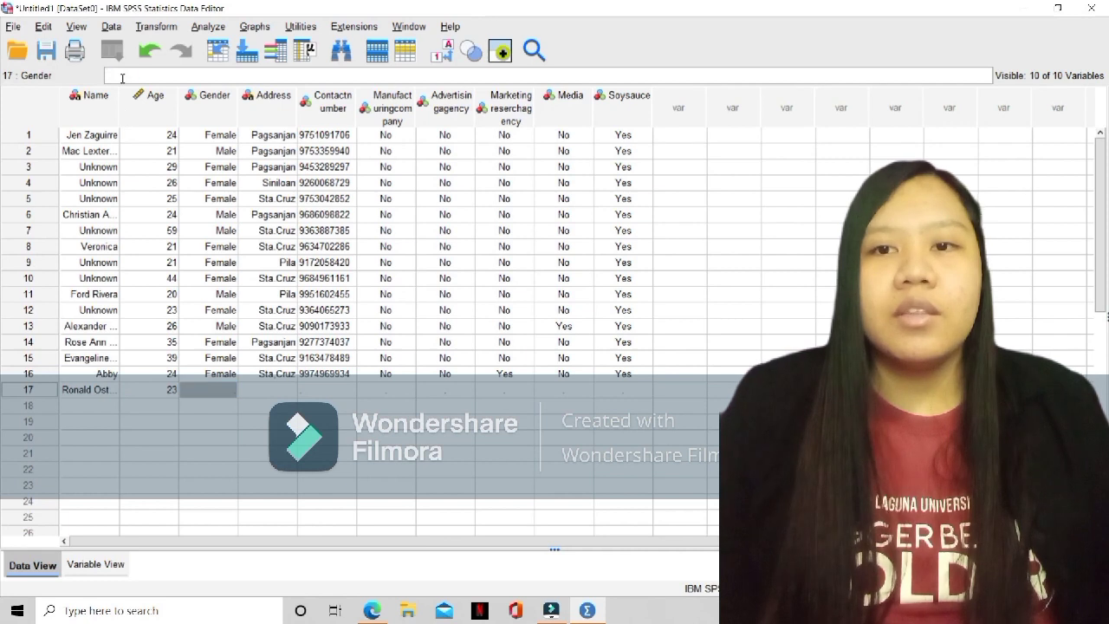
pyautogui.write('Male')
# Fill in the respondent's address in row 17 and try to enter N/A as the contact number
pyautogui.click(258, 392)
pyautogui.write('Nagar')
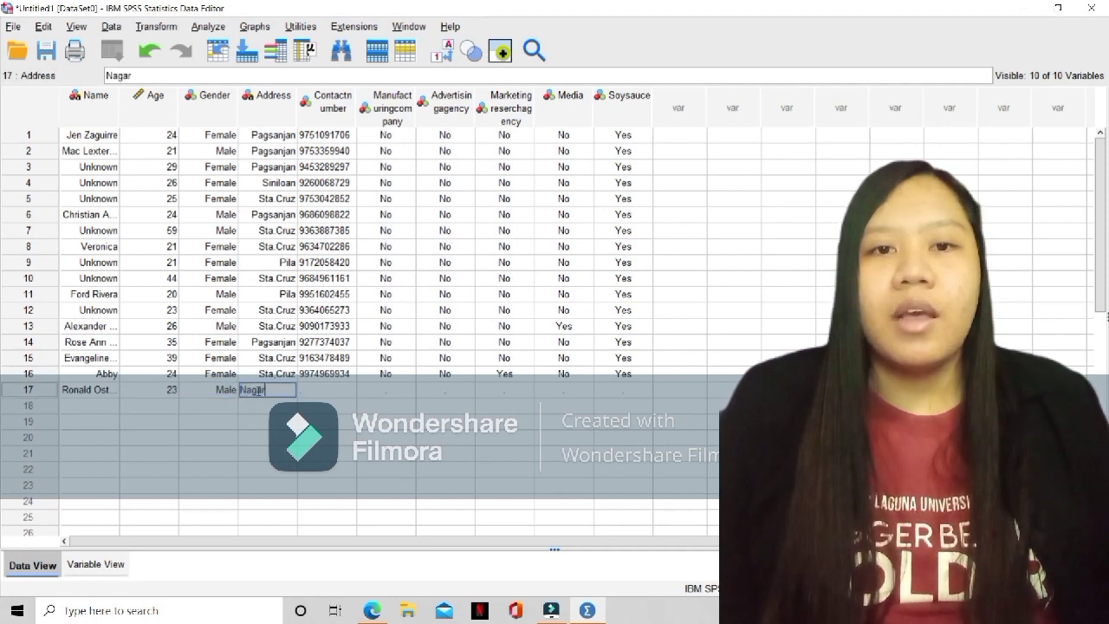
pyautogui.write('lan')
pyautogui.click(258, 391)
pyautogui.write('c')
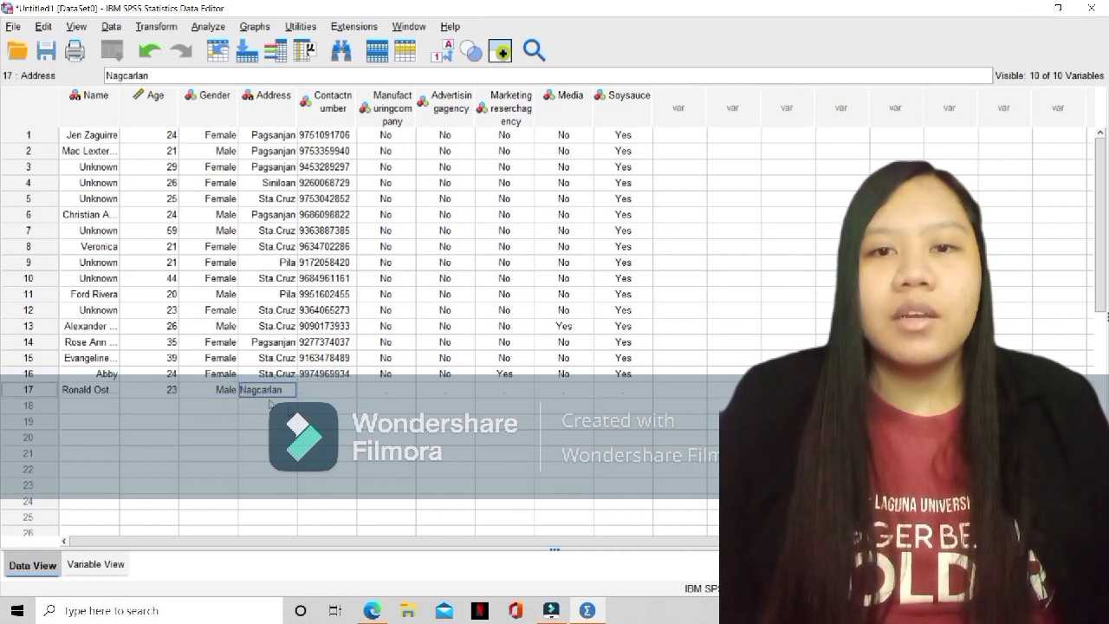
pyautogui.click(349, 394)
pyautogui.write('N')
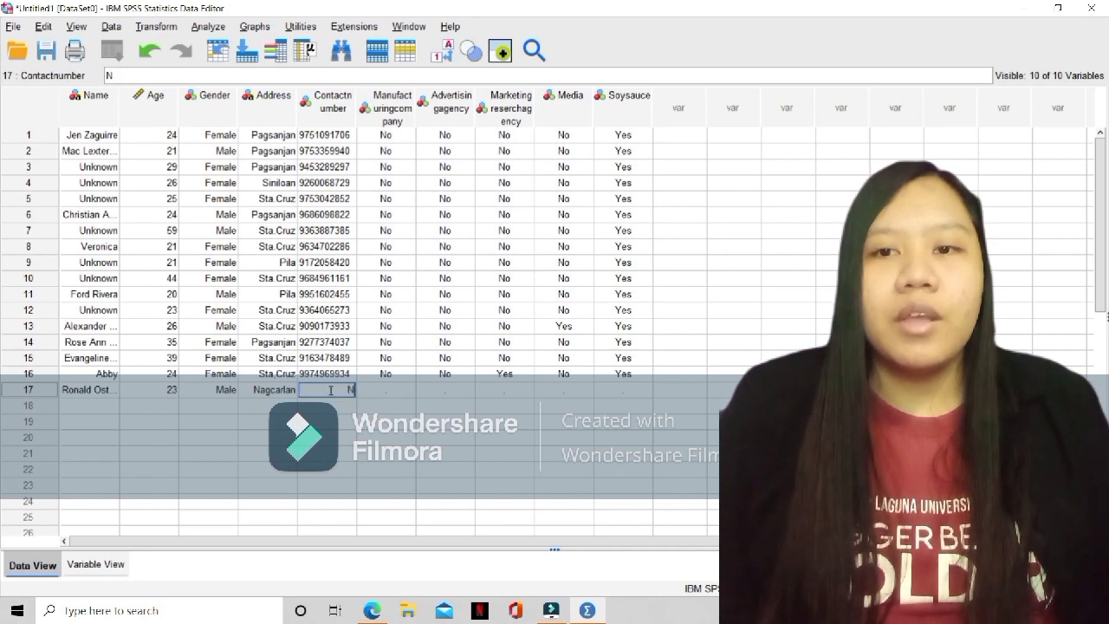
pyautogui.write('/A')
# Record No for both Manufacturingcompany and Advertisingagency in row 17
pyautogui.click(394, 396)
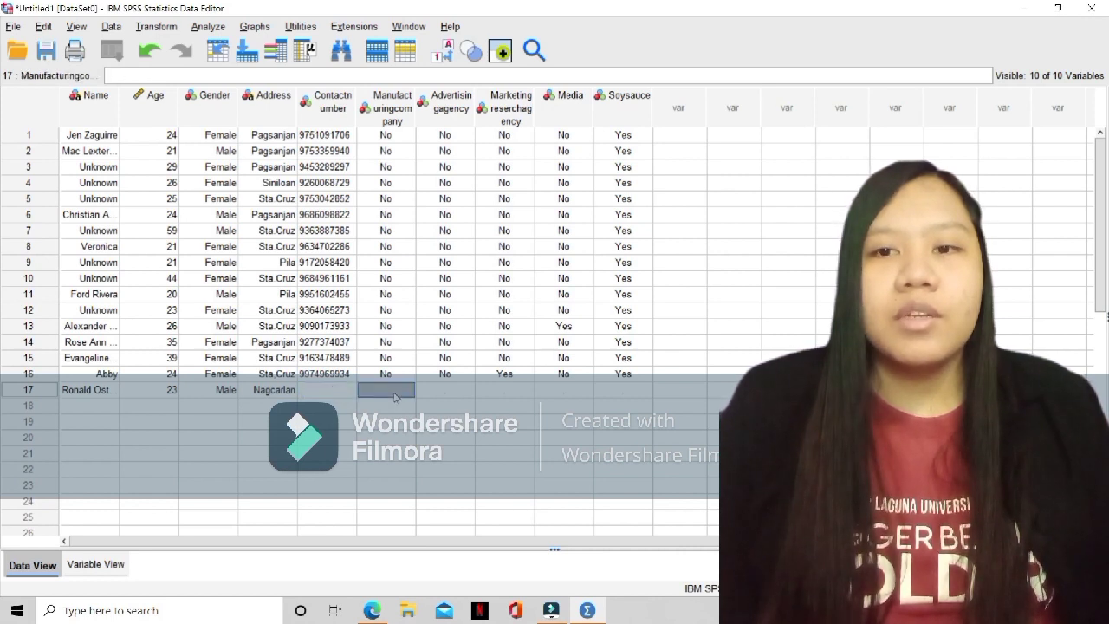
pyautogui.write('No')
pyautogui.press('Return')
pyautogui.click(444, 390)
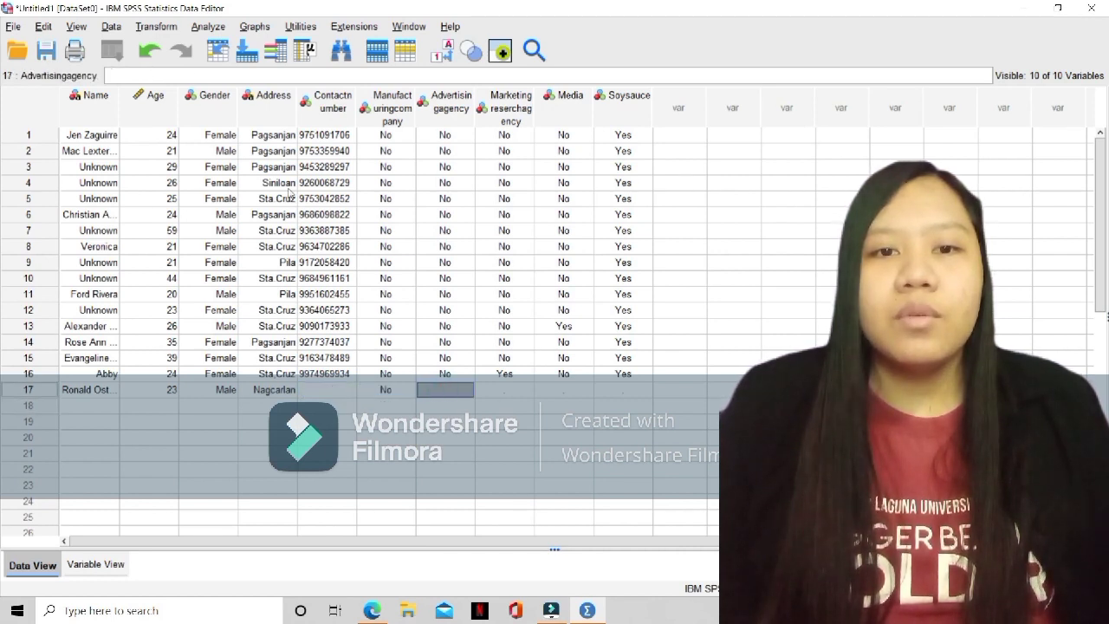
pyautogui.write('0')
pyautogui.press('Return')
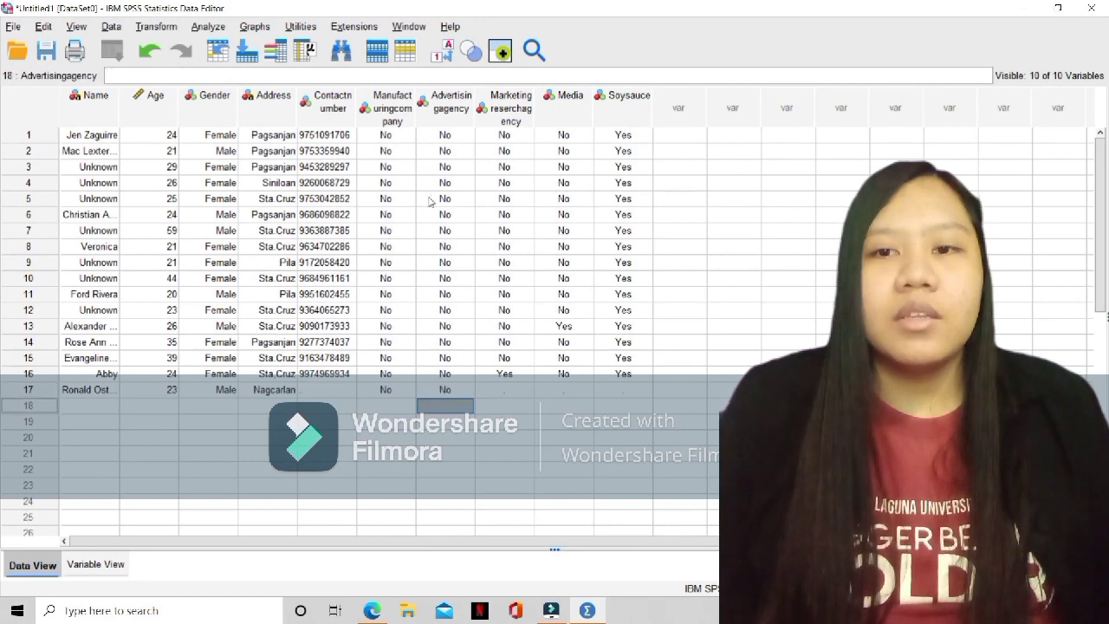
# Complete row 17 with No for Marketingreserchagency, No for Media and Yes for Soysauce
pyautogui.click(510, 391)
pyautogui.write('0')
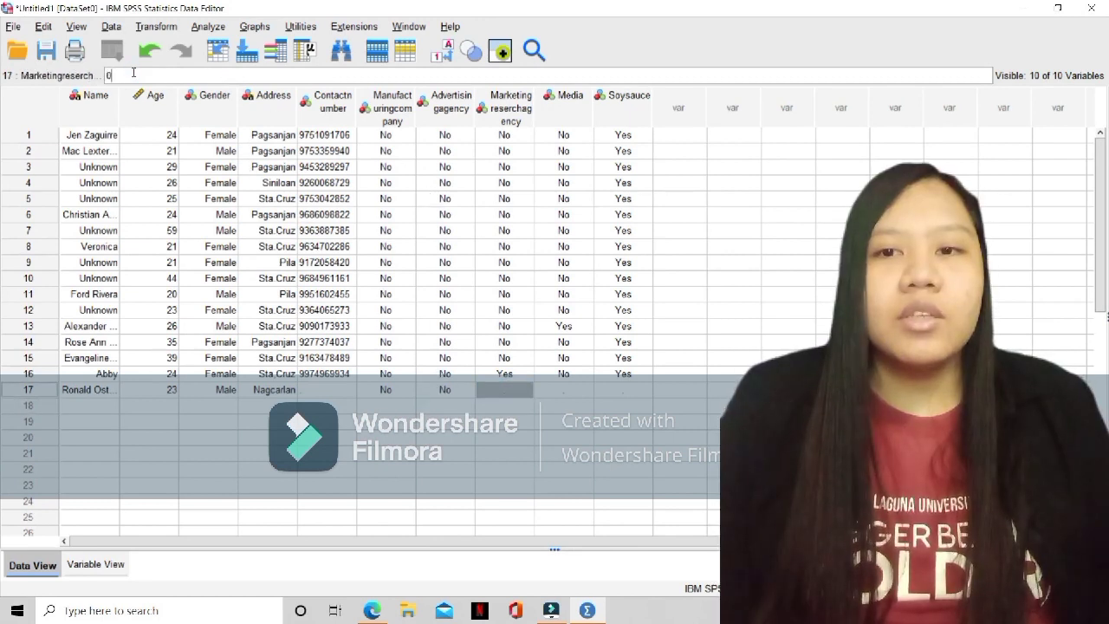
pyautogui.press('Return')
pyautogui.click(565, 389)
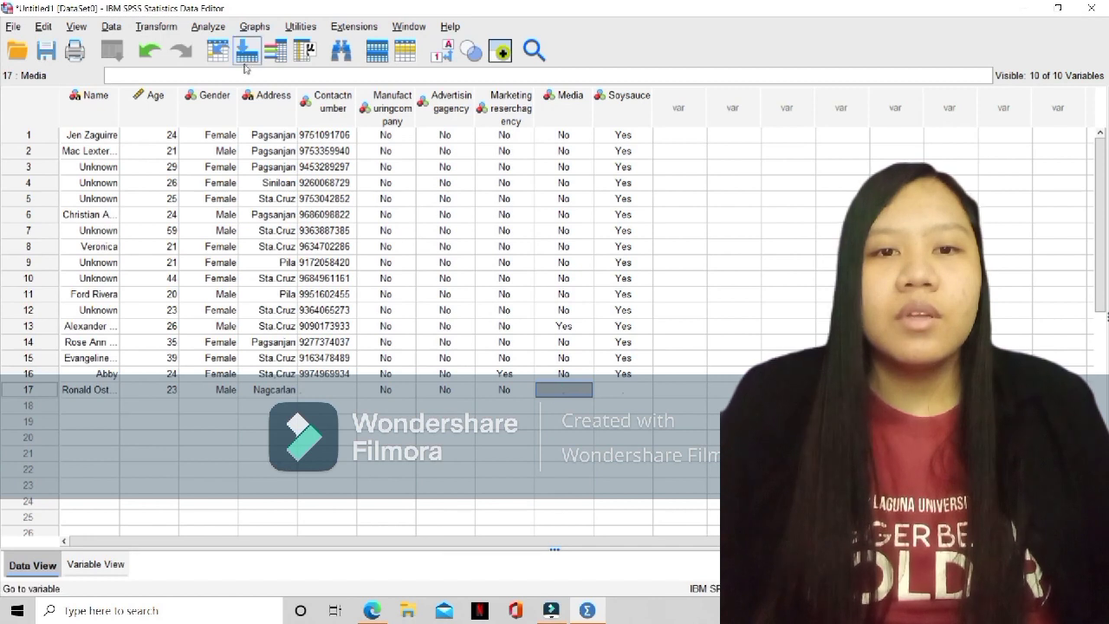
pyautogui.write('0')
pyautogui.click(617, 390)
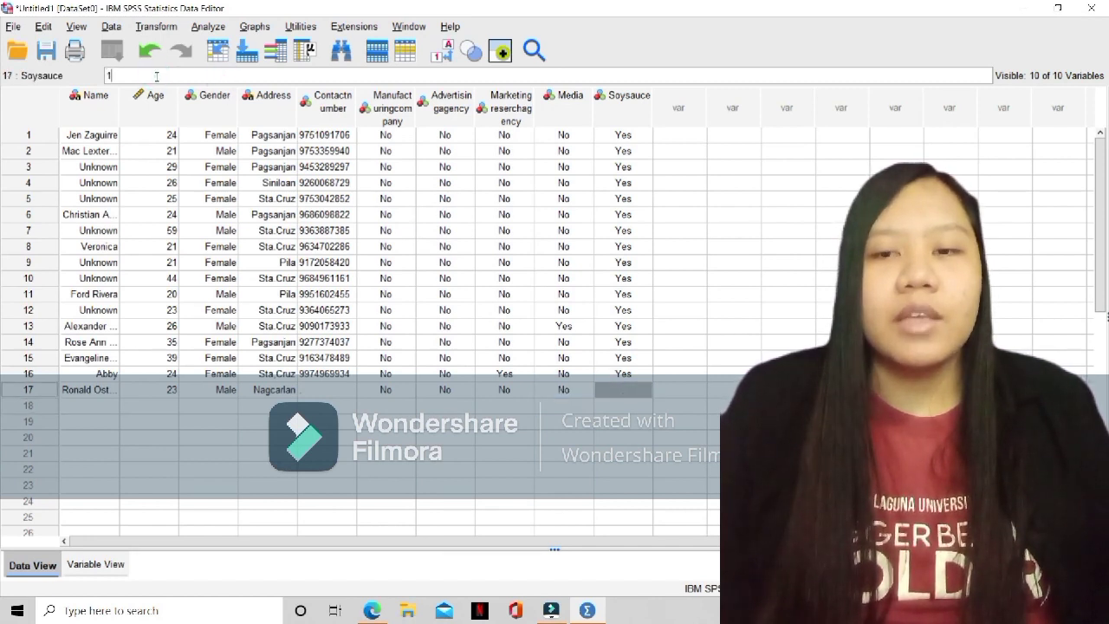
pyautogui.write('1')
pyautogui.press('Return')
pyautogui.click(93, 407)
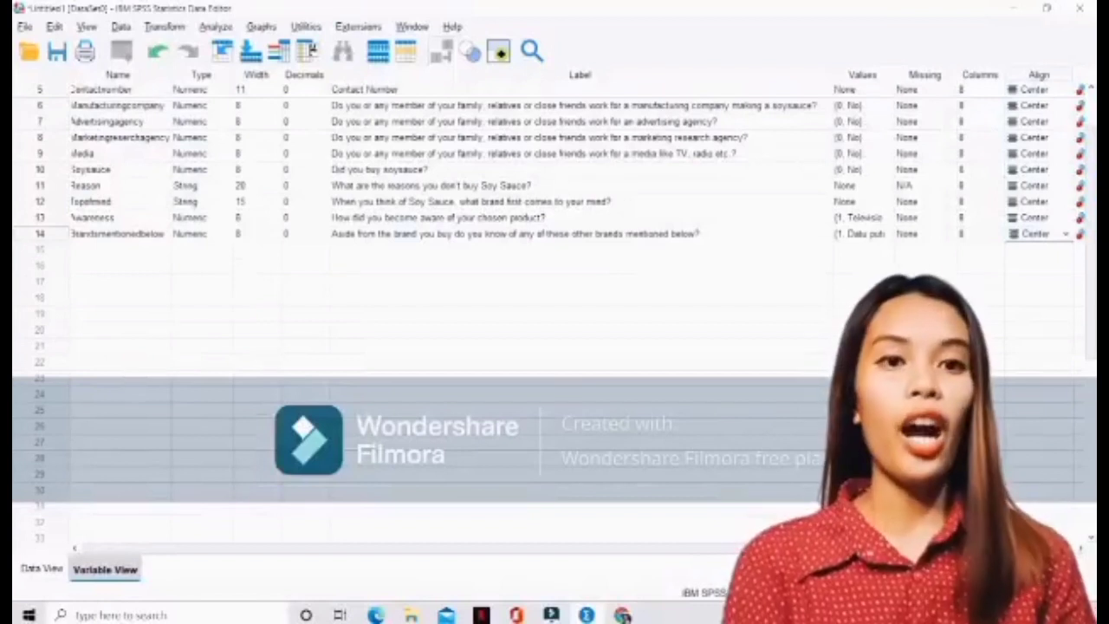
pyautogui.moveTo(419, 548)
pyautogui.mouseDown()
pyautogui.moveTo(530, 548)
pyautogui.moveTo(416, 548)
pyautogui.mouseUp()
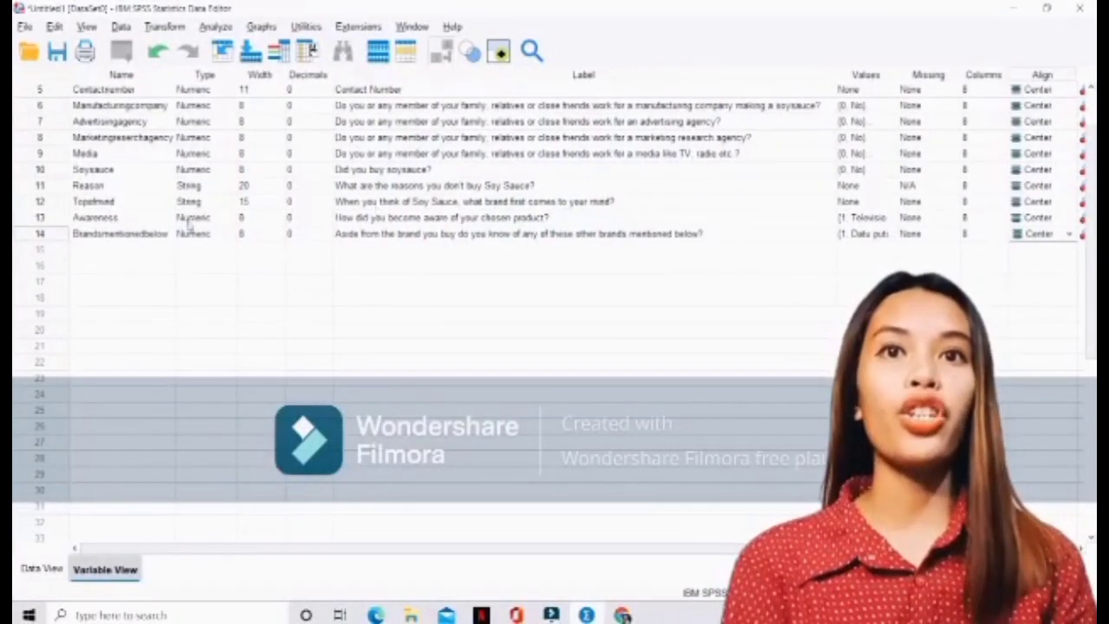
pyautogui.click(117, 249)
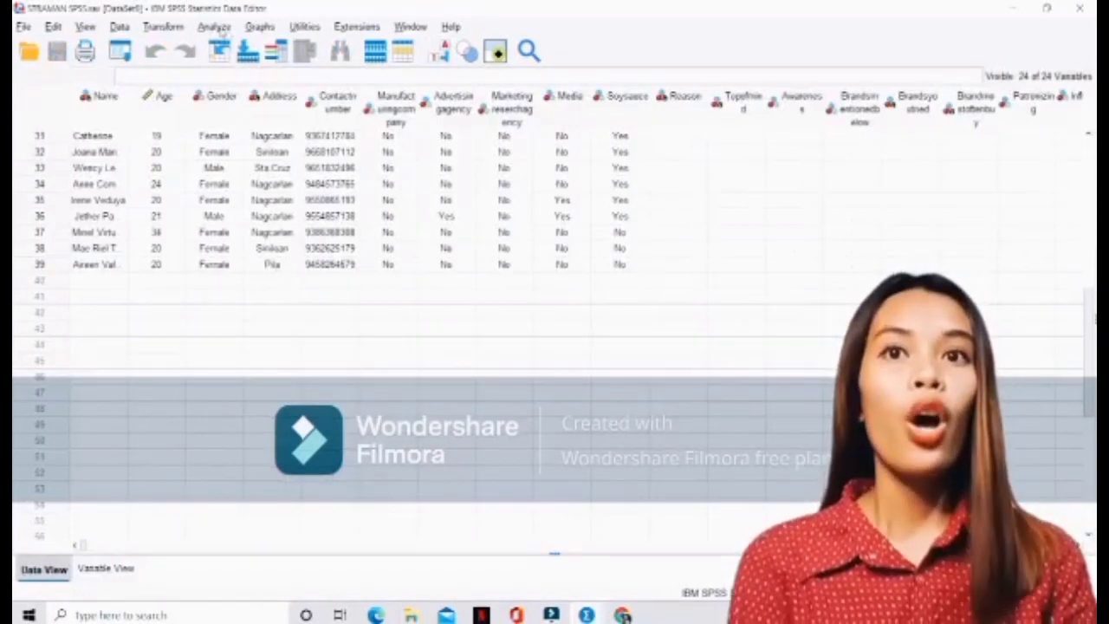
# Set up a Frequencies analysis, clearing its variable list and choosing Age and Gender as the variables
pyautogui.click(214, 27)
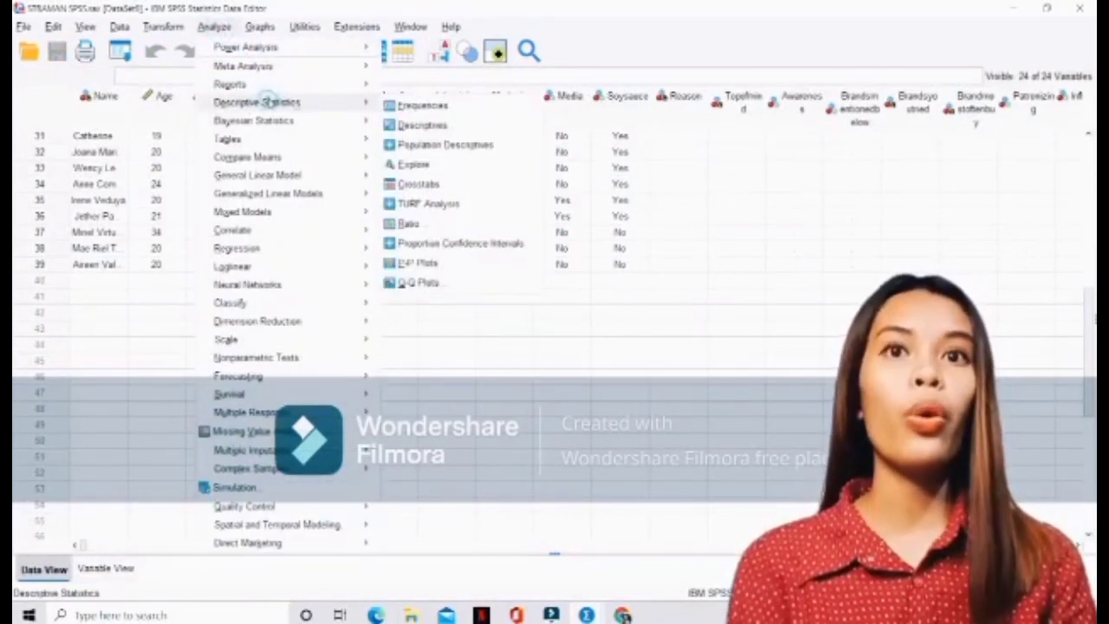
pyautogui.moveTo(260, 120)
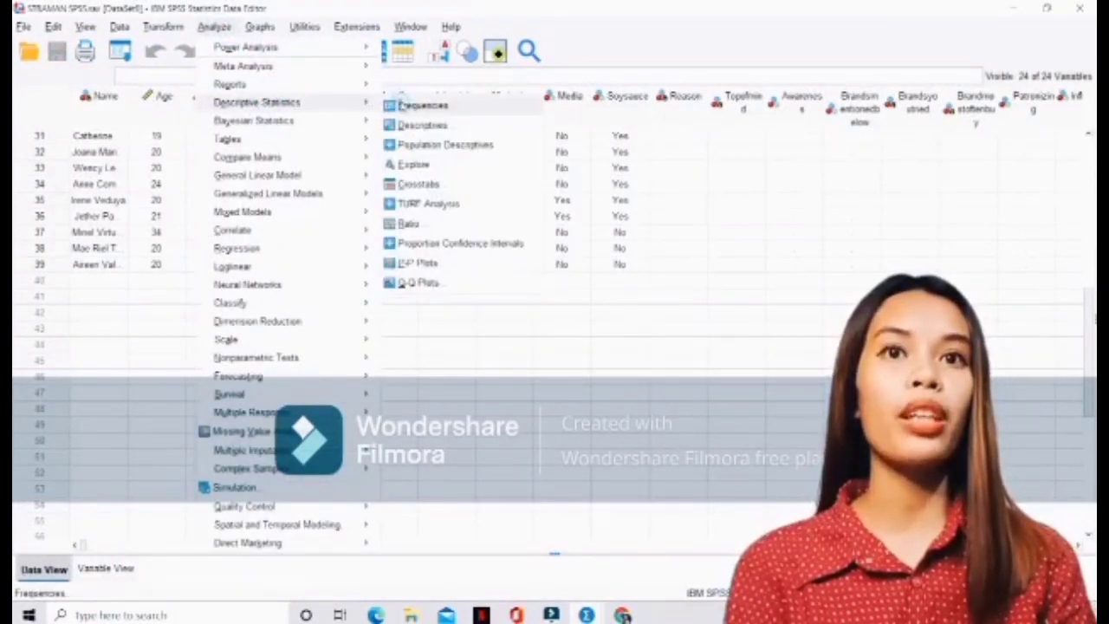
pyautogui.click(403, 105)
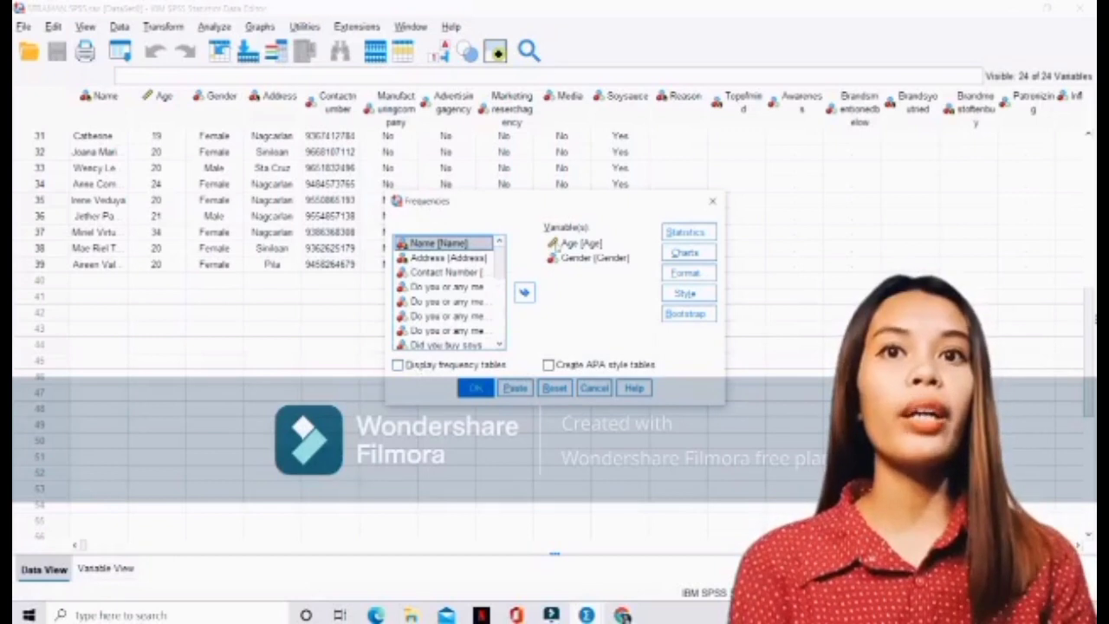
pyautogui.click(558, 245)
pyautogui.doubleClick(559, 245)
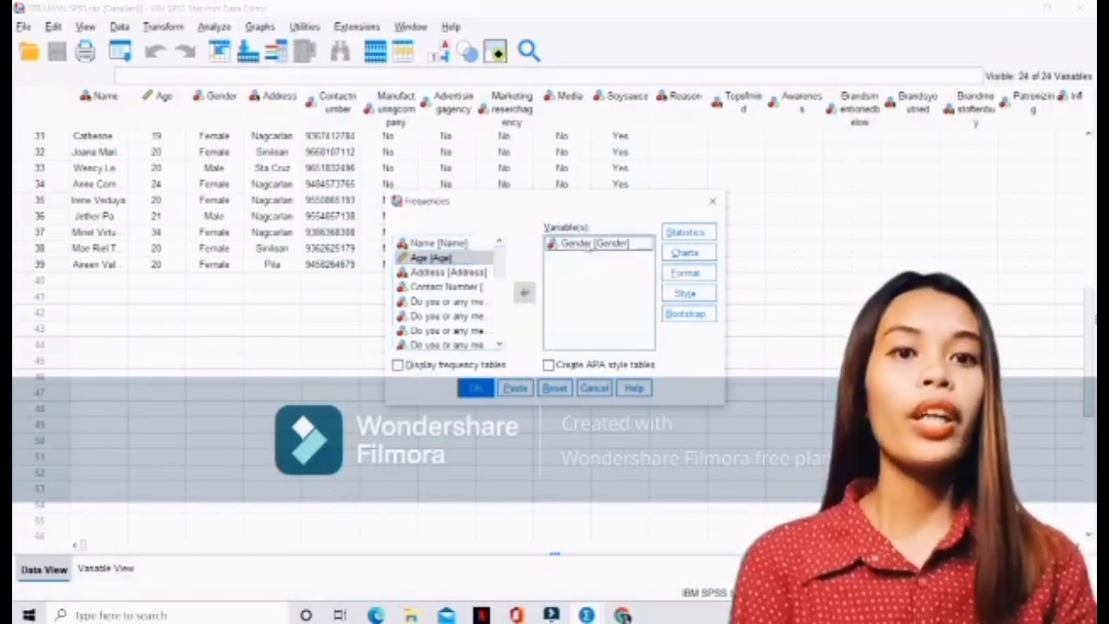
pyautogui.moveTo(594, 243); pyautogui.dragTo(456, 258)
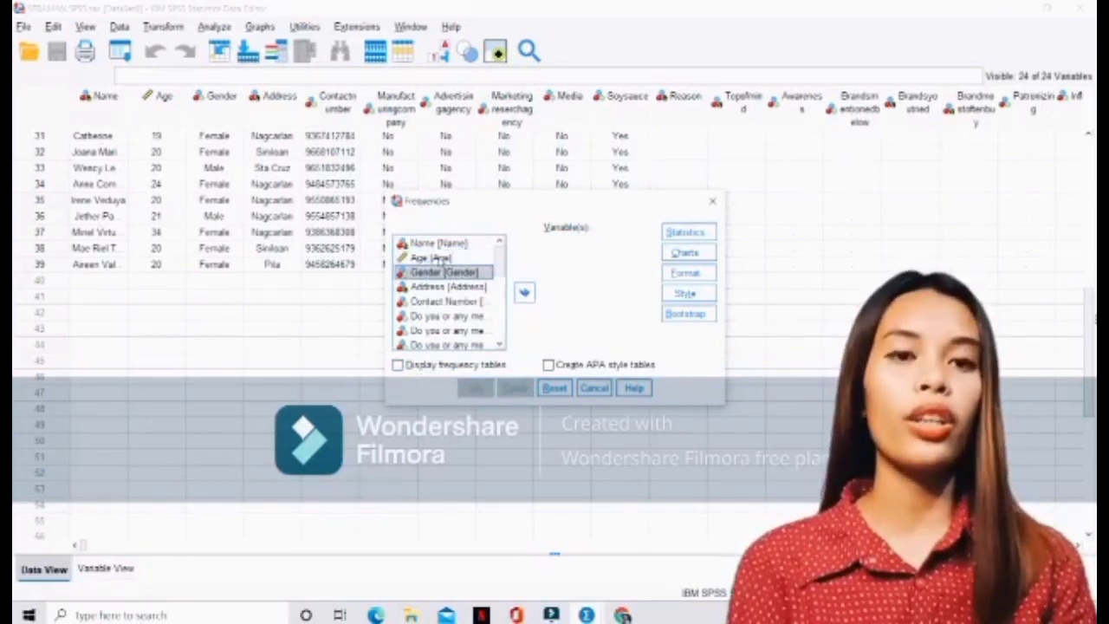
pyautogui.doubleClick(440, 258)
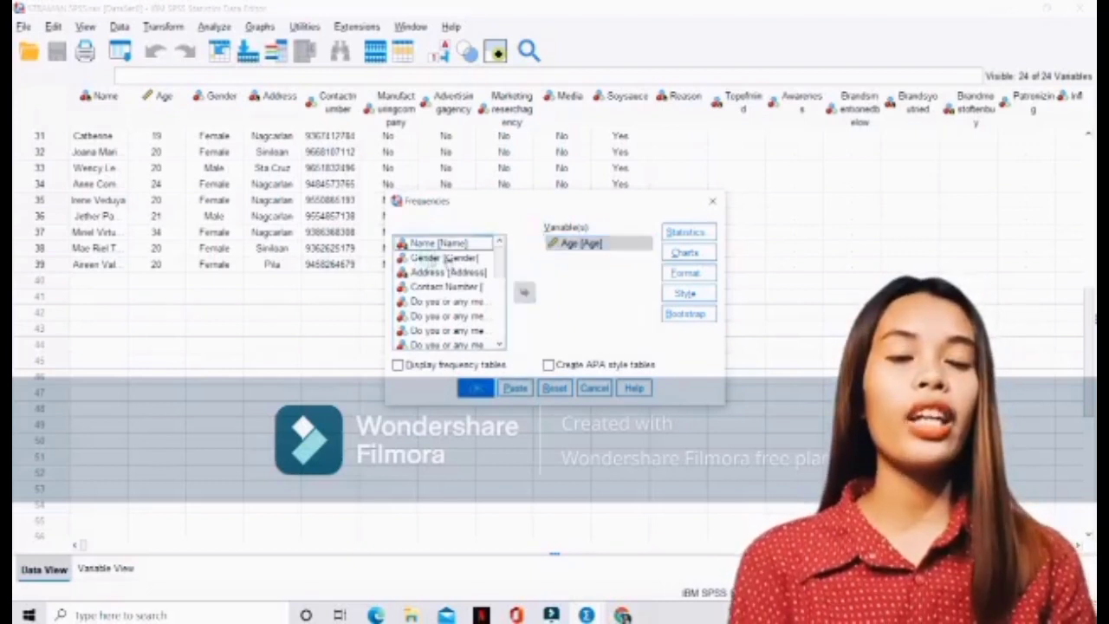
pyautogui.moveTo(446, 258); pyautogui.dragTo(567, 273)
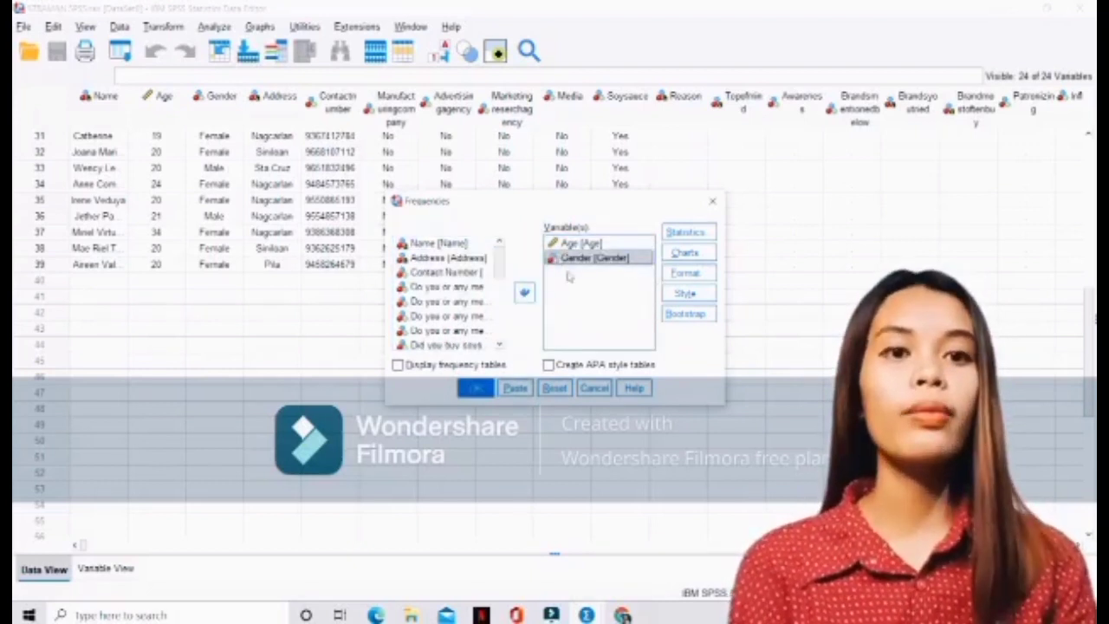
# Choose pie charts with frequencies as the chart values and run the analysis without frequency tables
pyautogui.click(684, 253)
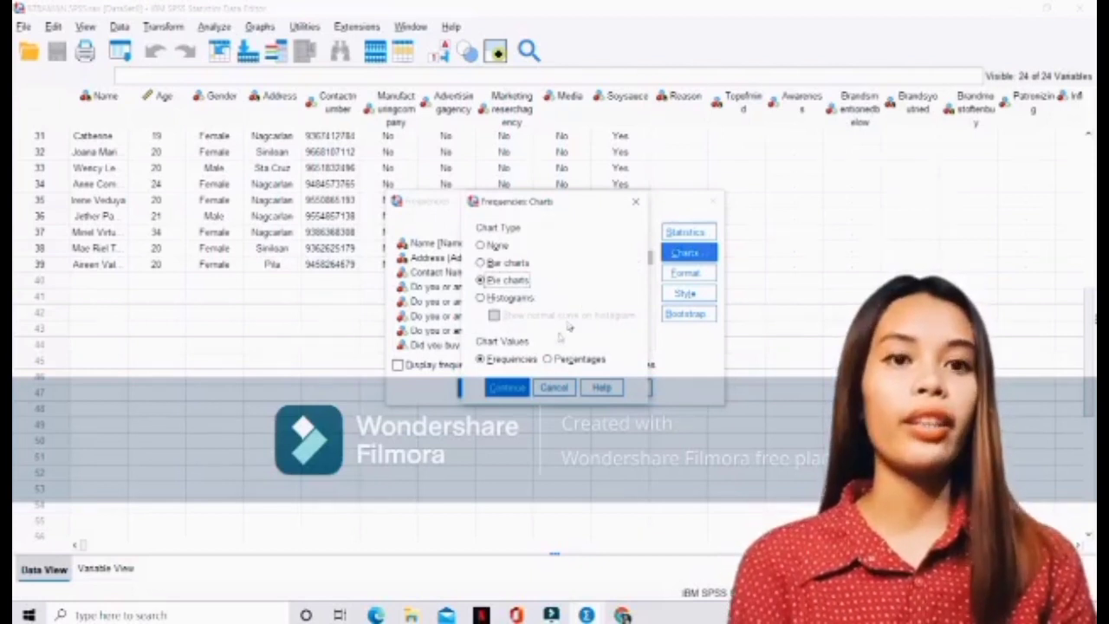
pyautogui.click(507, 388)
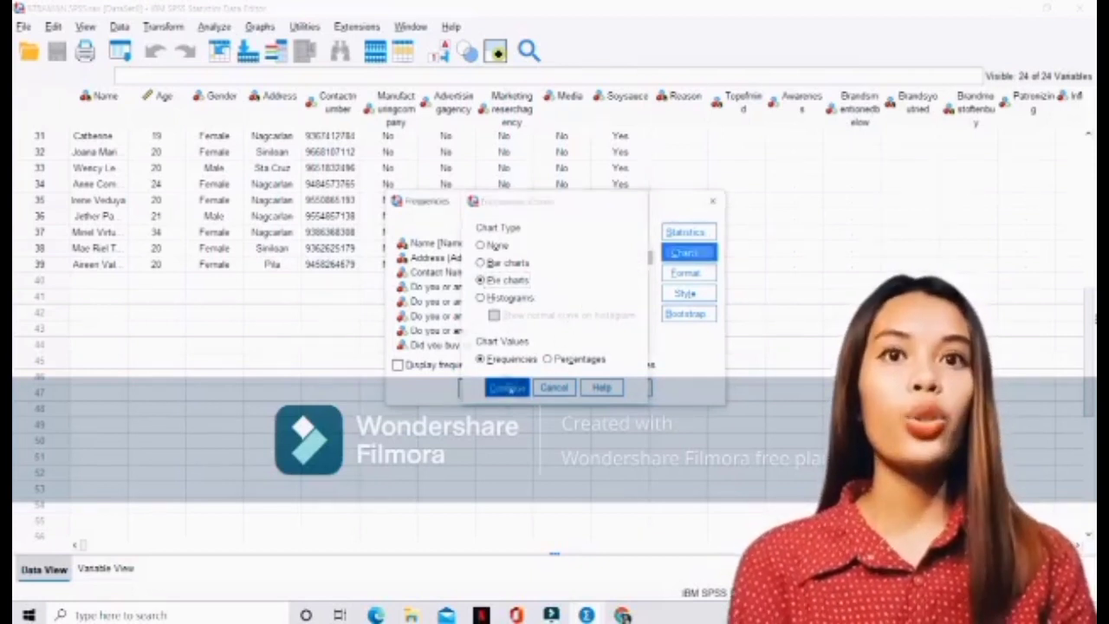
pyautogui.click(397, 365)
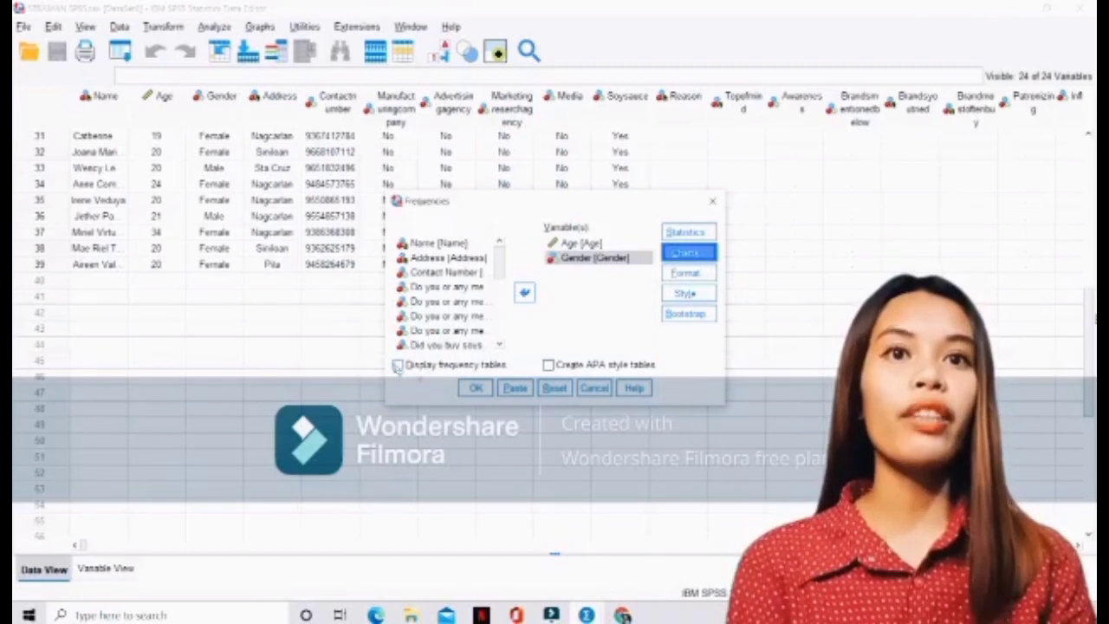
pyautogui.click(475, 388)
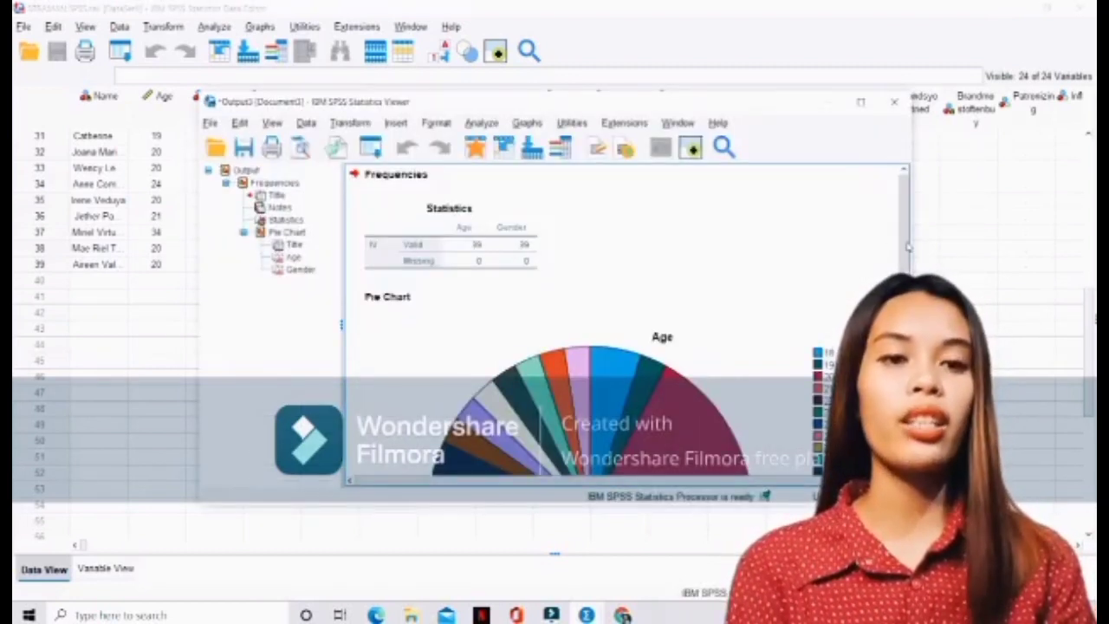
# Maximize the output window and examine the pie charts for Age and Gender
pyautogui.moveTo(906, 246)
pyautogui.mouseDown()
pyautogui.moveTo(903, 271)
pyautogui.moveTo(898, 233)
pyautogui.mouseUp()
pyautogui.click(860, 102)
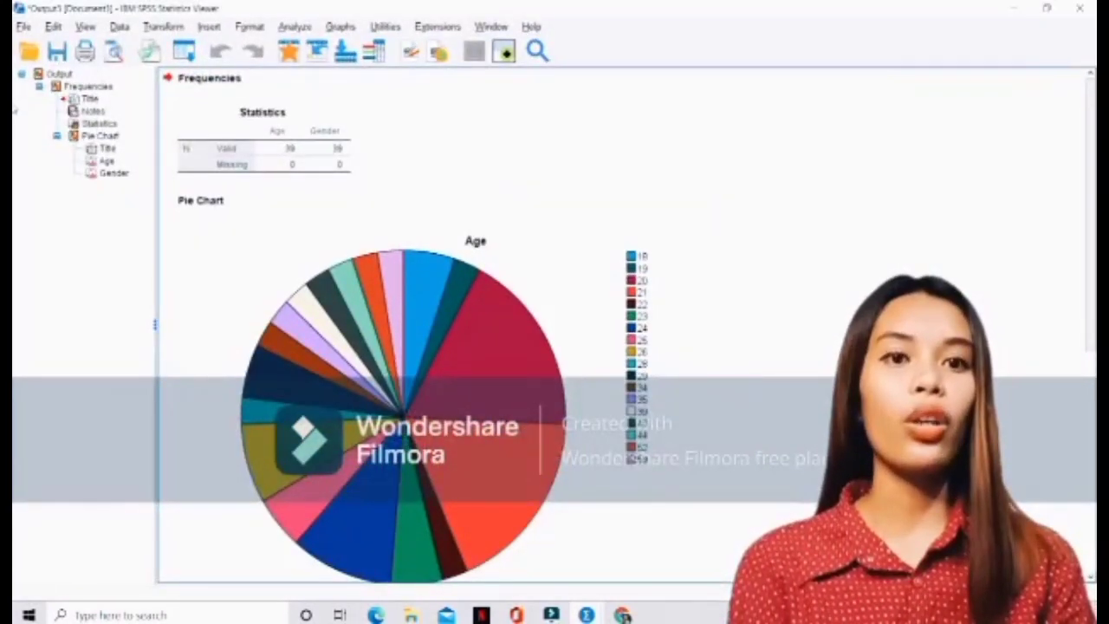
pyautogui.moveTo(1092, 147); pyautogui.dragTo(1092, 373)
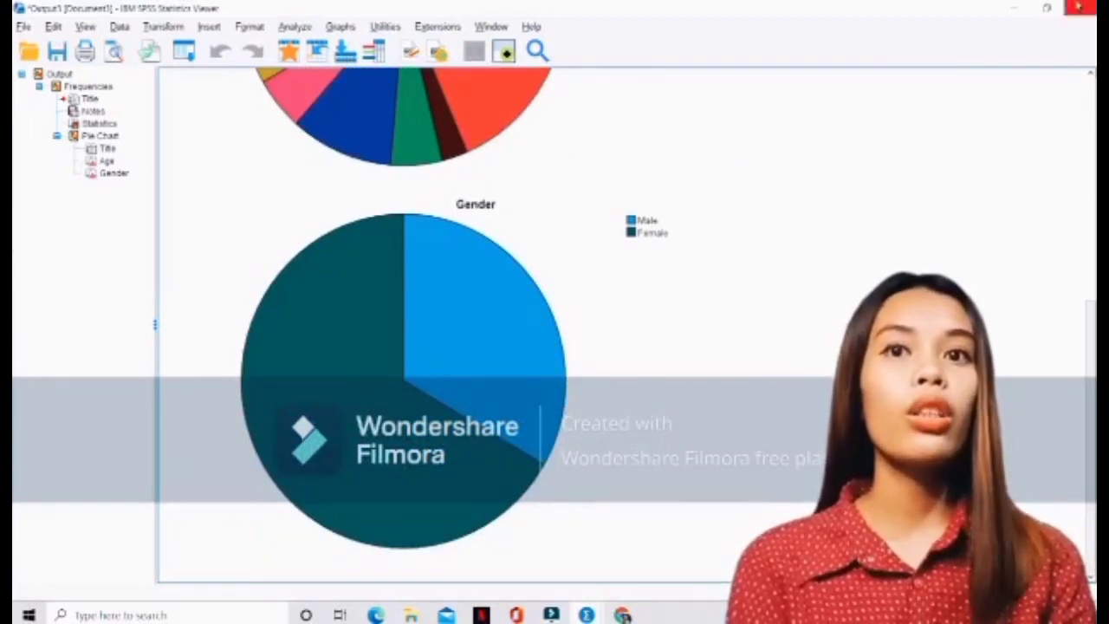
pyautogui.click(1090, 9)
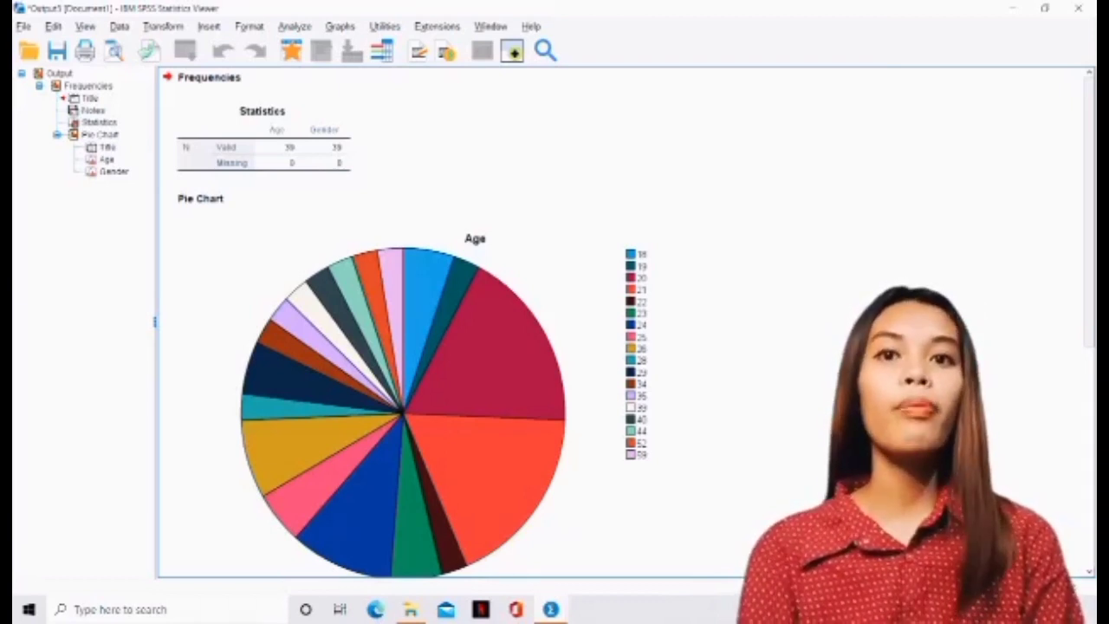
pyautogui.scroll(-5, 624, 320)
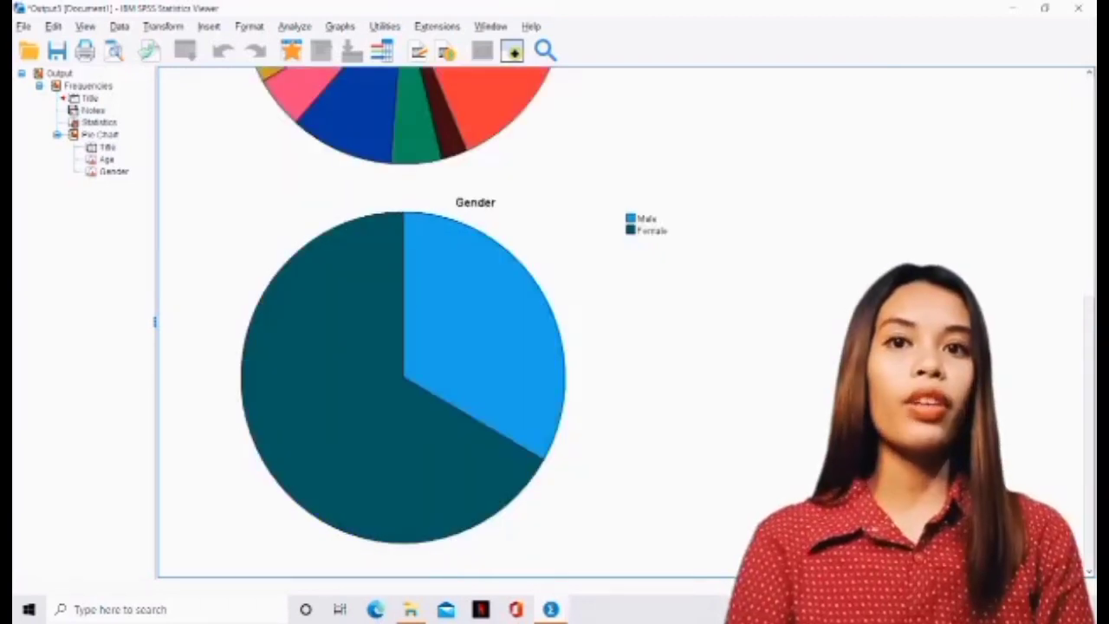